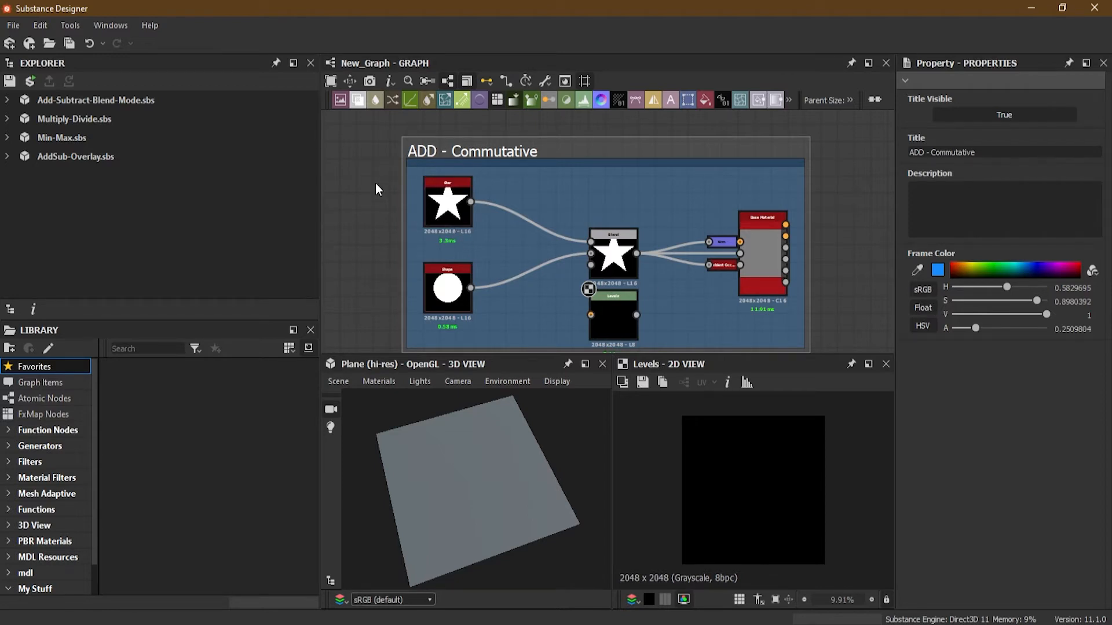
Select the Blend node to show its properties and 2D preview.
{"action": "scroll", "coordinate": [610, 253], "scroll_direction": "up", "scroll_amount": 6}
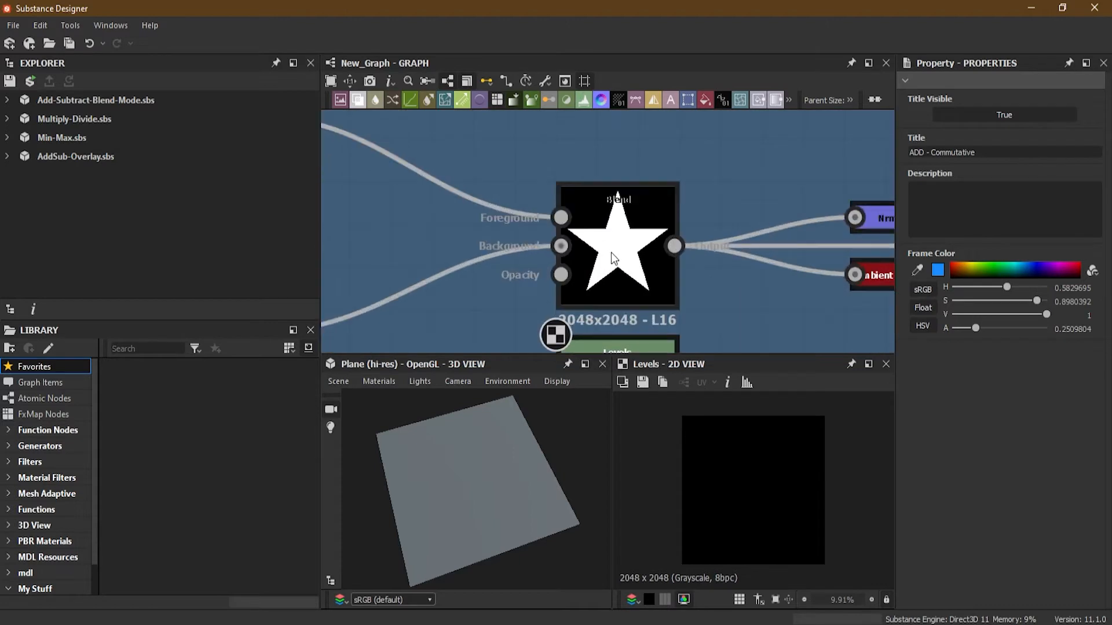
{"action": "double_click", "coordinate": [681, 298]}
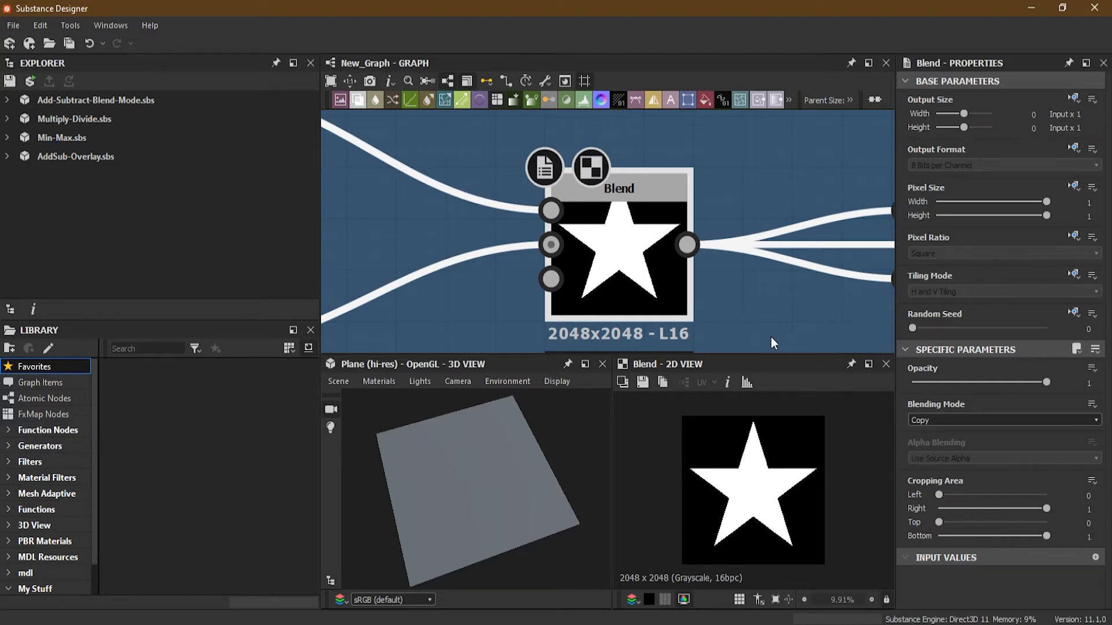
{"action": "scroll", "coordinate": [416, 216], "scroll_direction": "down", "scroll_amount": 4}
{"action": "middle_click_drag", "start_coordinate": [443, 247], "coordinate": [504, 236]}
{"action": "scroll", "coordinate": [622, 255], "scroll_direction": "up", "scroll_amount": 3}
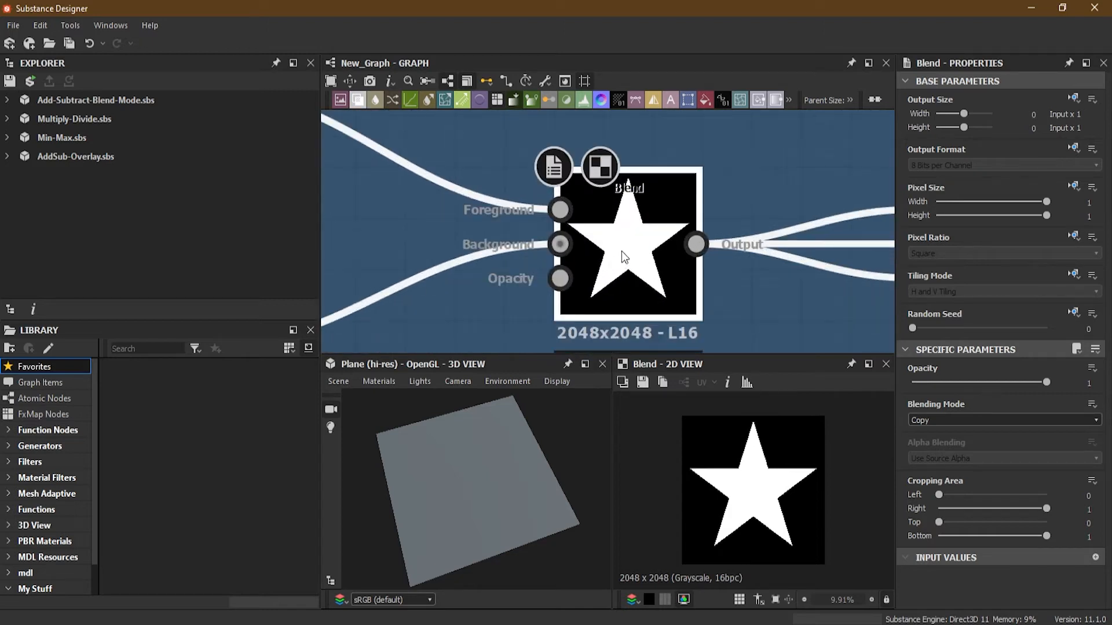
{"action": "scroll", "coordinate": [578, 250], "scroll_direction": "down", "scroll_amount": 2}
{"action": "middle_click_drag", "start_coordinate": [455, 271], "coordinate": [527, 279]}
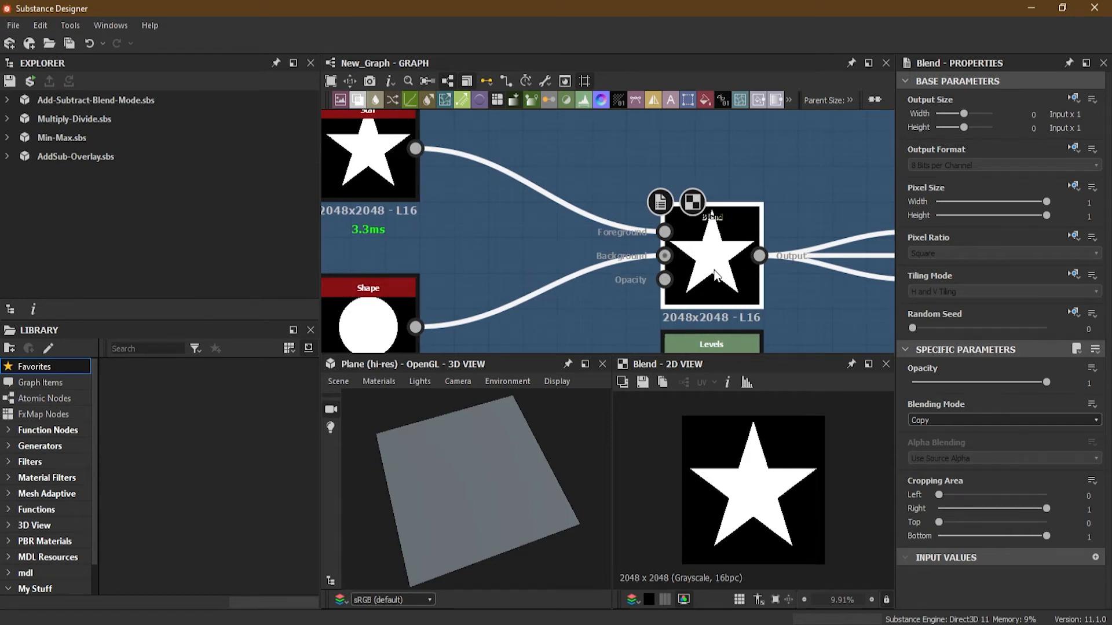
Review the list of available blending modes on the Blend node.
{"action": "left_click", "coordinate": [953, 418]}
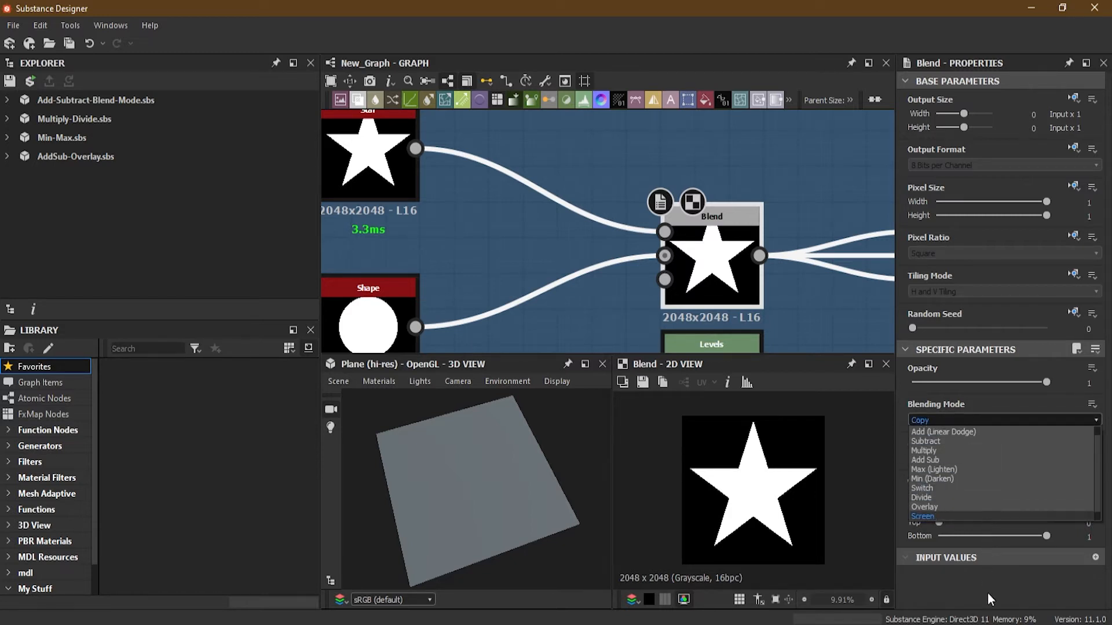
{"action": "left_click", "coordinate": [983, 396]}
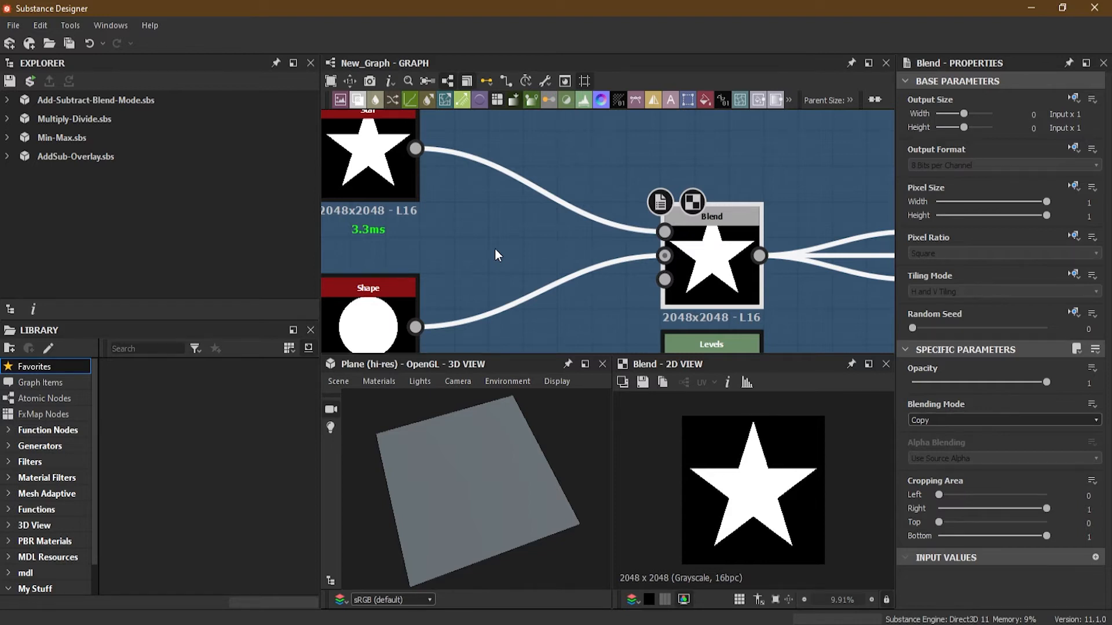
{"action": "middle_click_drag", "start_coordinate": [494, 248], "coordinate": [535, 252]}
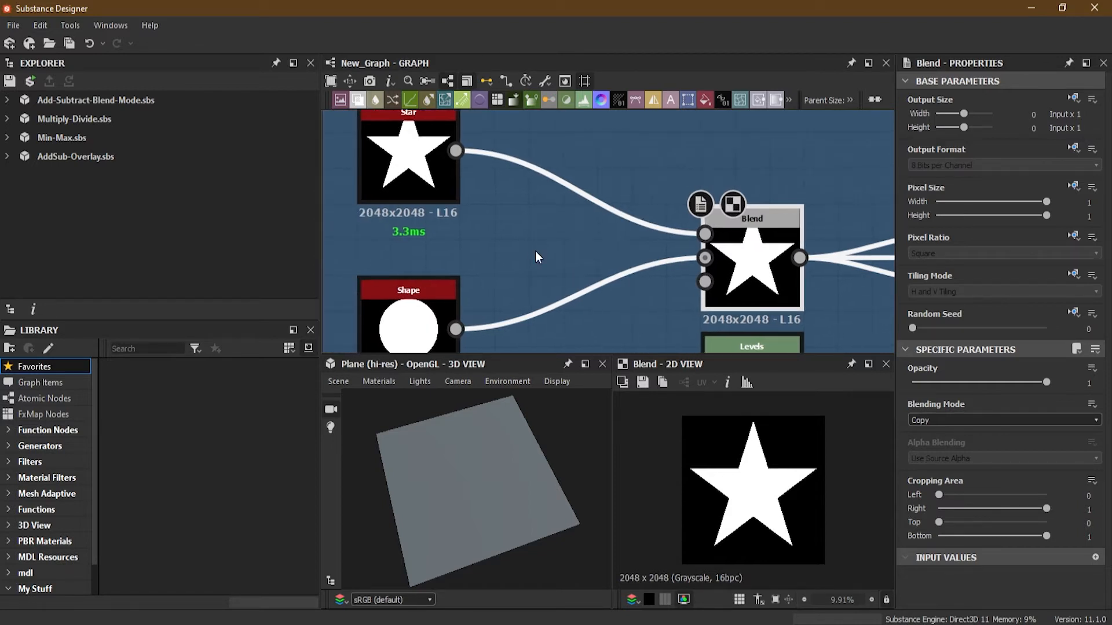
{"action": "scroll", "coordinate": [535, 251], "scroll_direction": "down", "scroll_amount": 1}
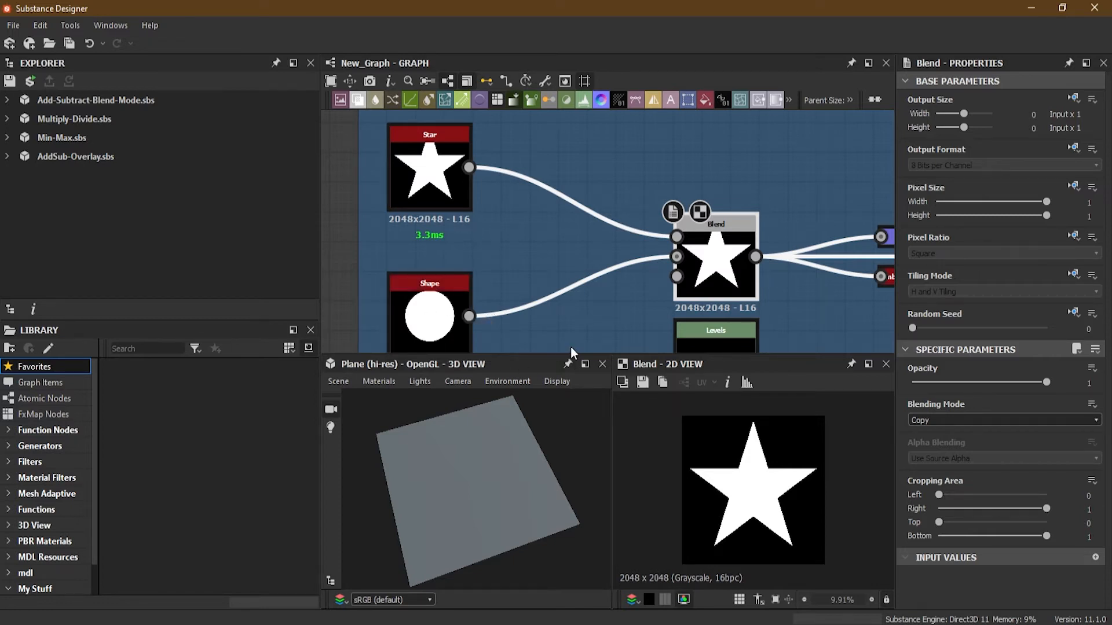
{"action": "scroll", "coordinate": [747, 266], "scroll_direction": "up", "scroll_amount": 4}
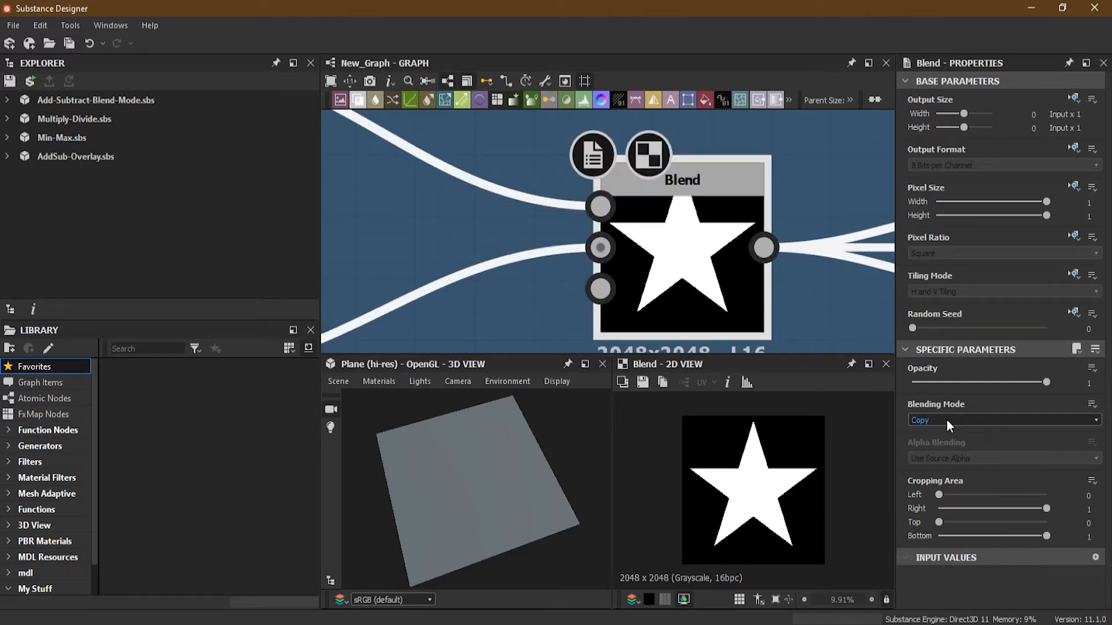
{"action": "middle_click_drag", "start_coordinate": [484, 244], "coordinate": [742, 323]}
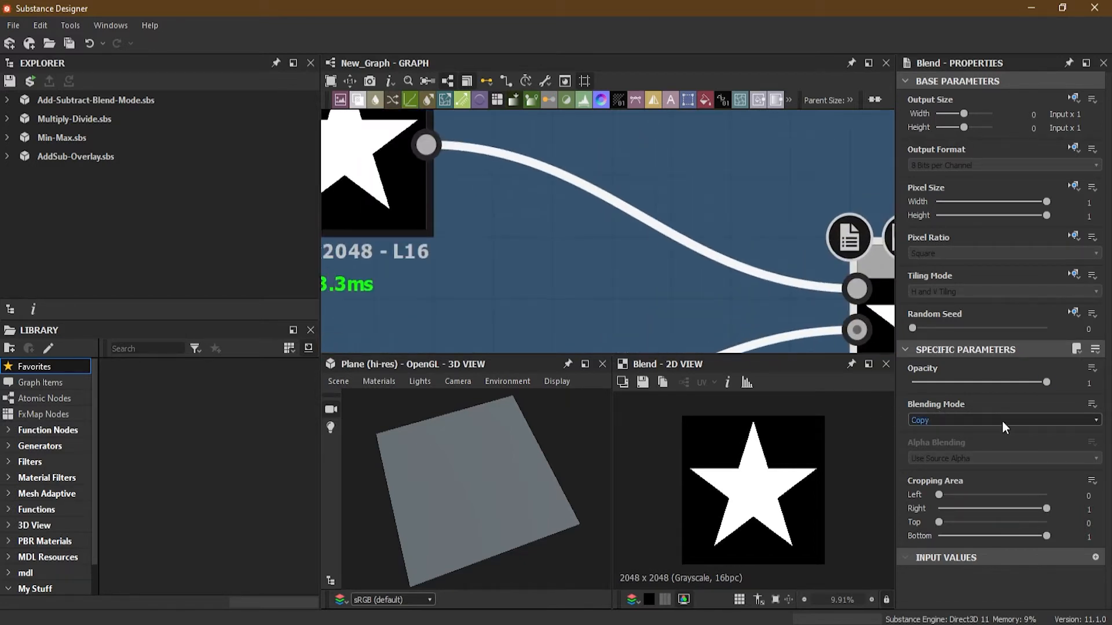
{"action": "left_click", "coordinate": [946, 421]}
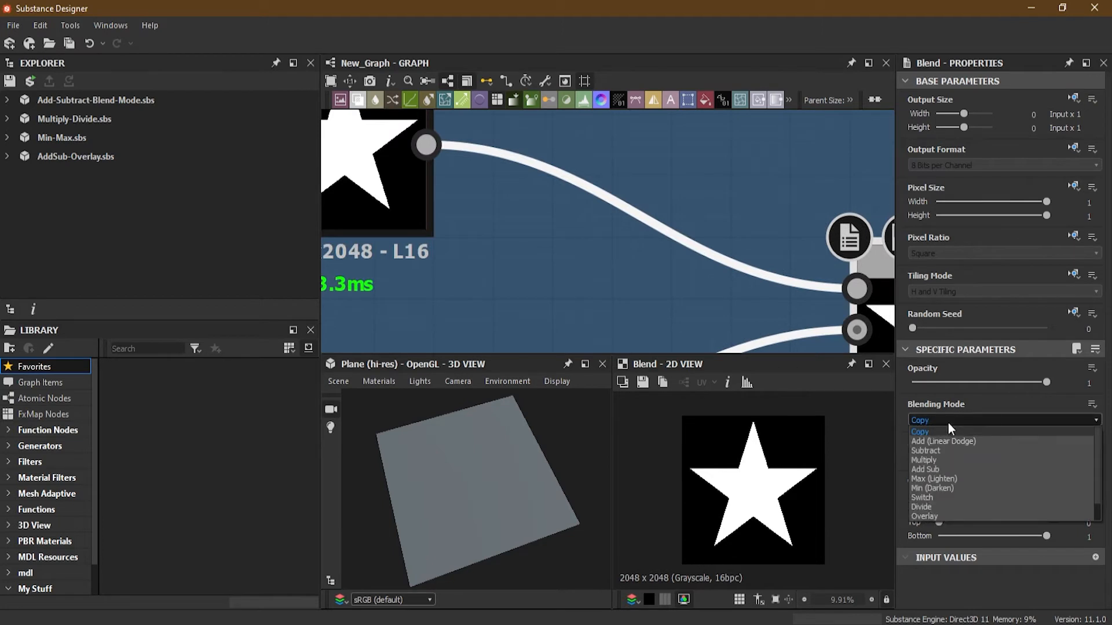
{"action": "left_click", "coordinate": [986, 400]}
Set the Blend node's blending mode to Add (Linear Dodge).
{"action": "scroll", "coordinate": [558, 236], "scroll_direction": "down", "scroll_amount": 3}
{"action": "middle_click_drag", "start_coordinate": [558, 235], "coordinate": [538, 224]}
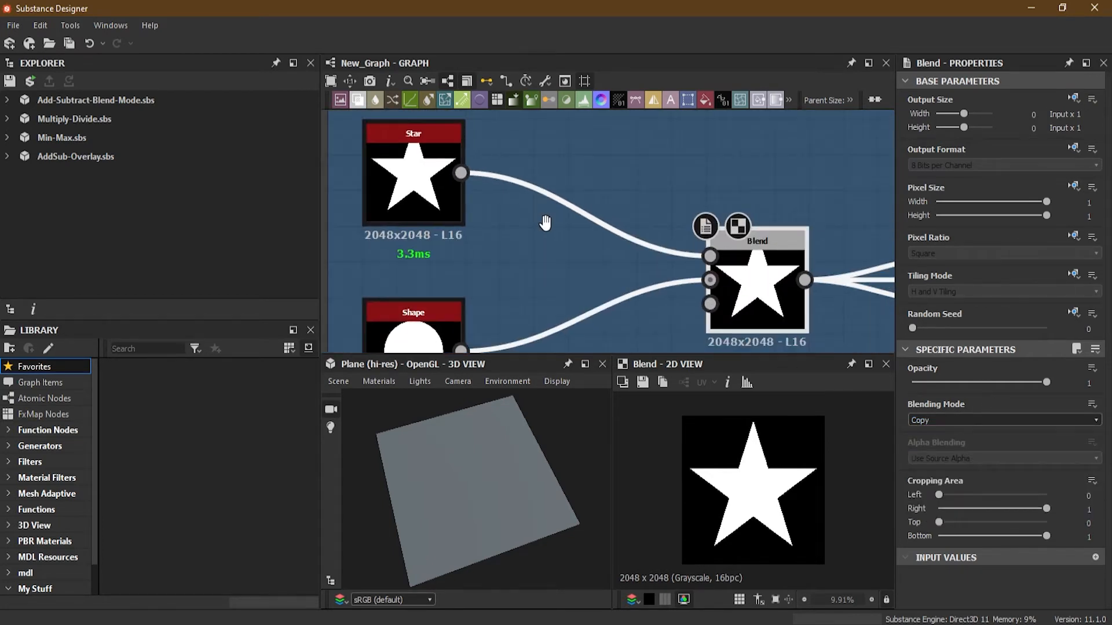
{"action": "scroll", "coordinate": [528, 219], "scroll_direction": "up", "scroll_amount": 1}
{"action": "middle_click_drag", "start_coordinate": [409, 161], "coordinate": [411, 174]}
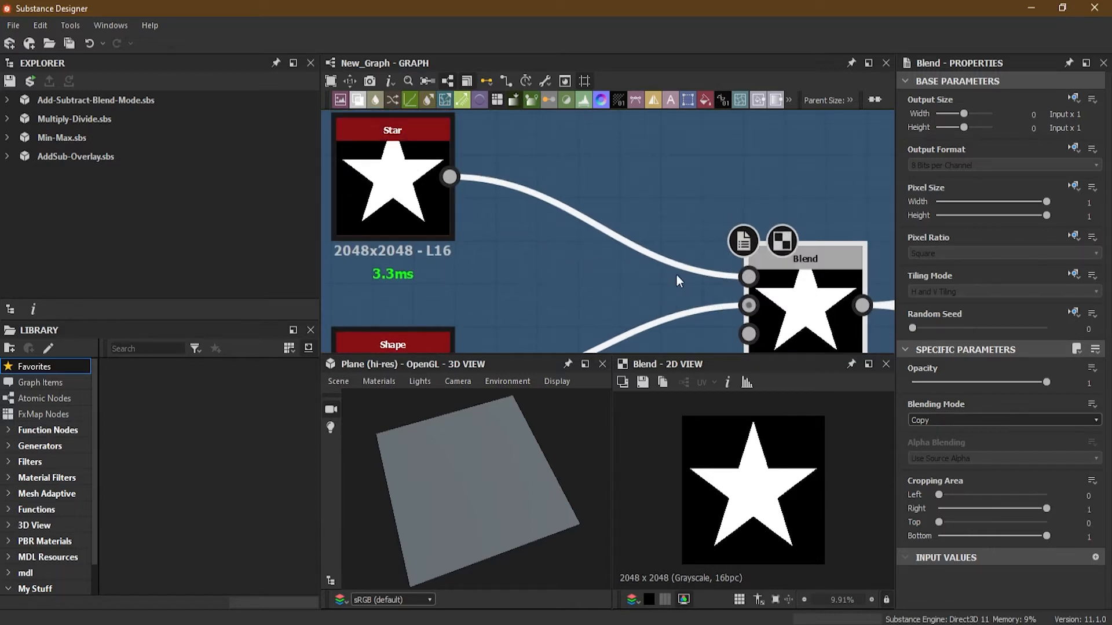
{"action": "middle_click_drag", "start_coordinate": [494, 278], "coordinate": [489, 164]}
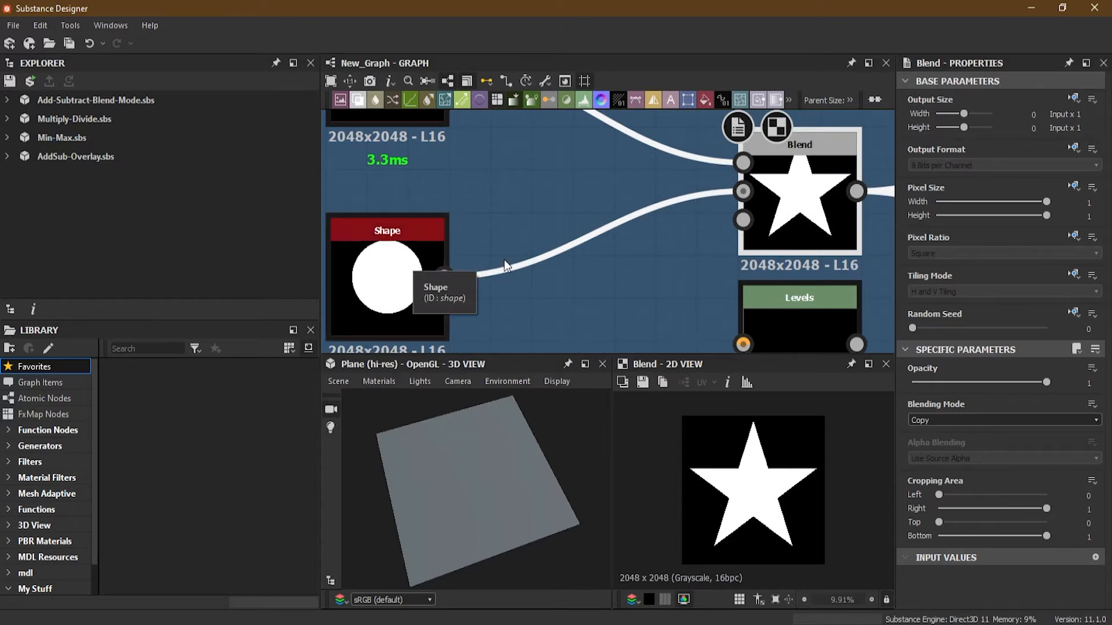
{"action": "scroll", "coordinate": [678, 321], "scroll_direction": "down", "scroll_amount": 4}
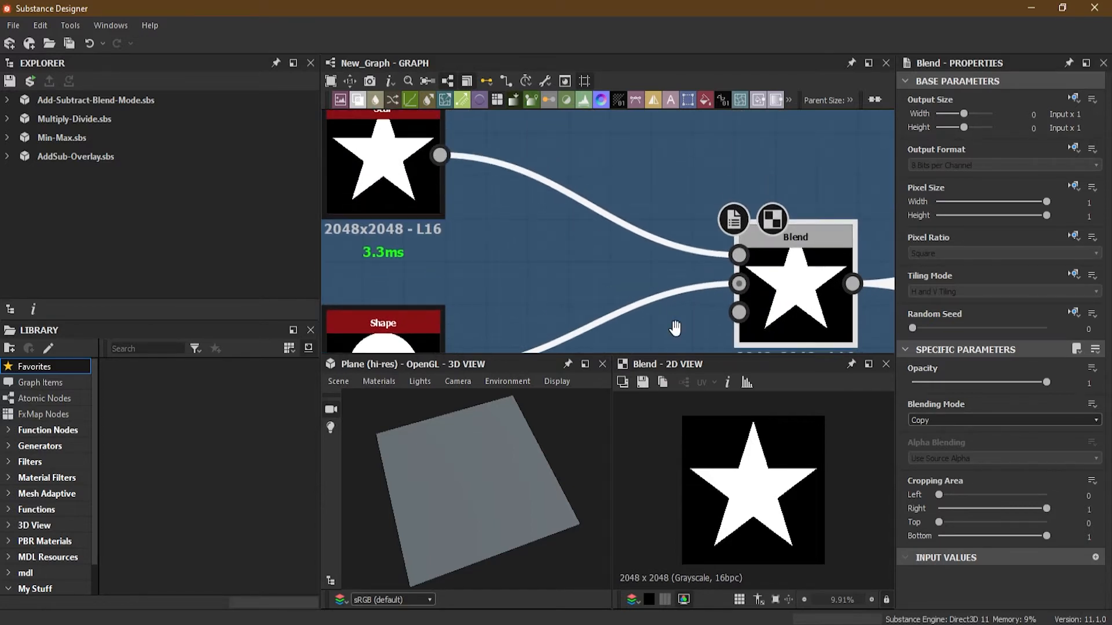
{"action": "middle_click_drag", "start_coordinate": [683, 319], "coordinate": [642, 295]}
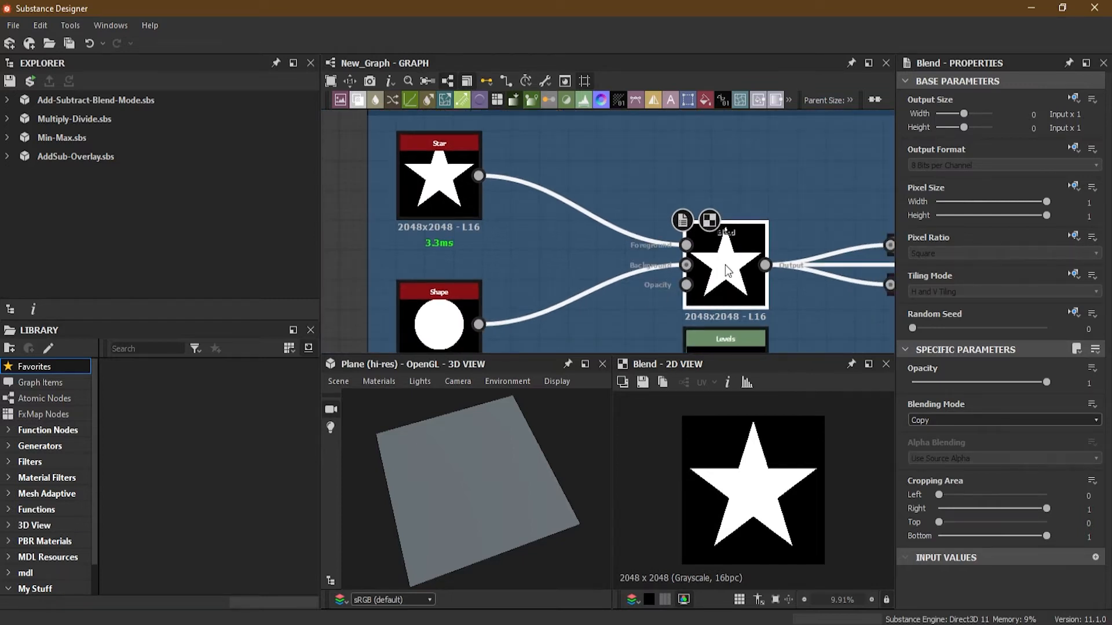
{"action": "left_click", "coordinate": [962, 419]}
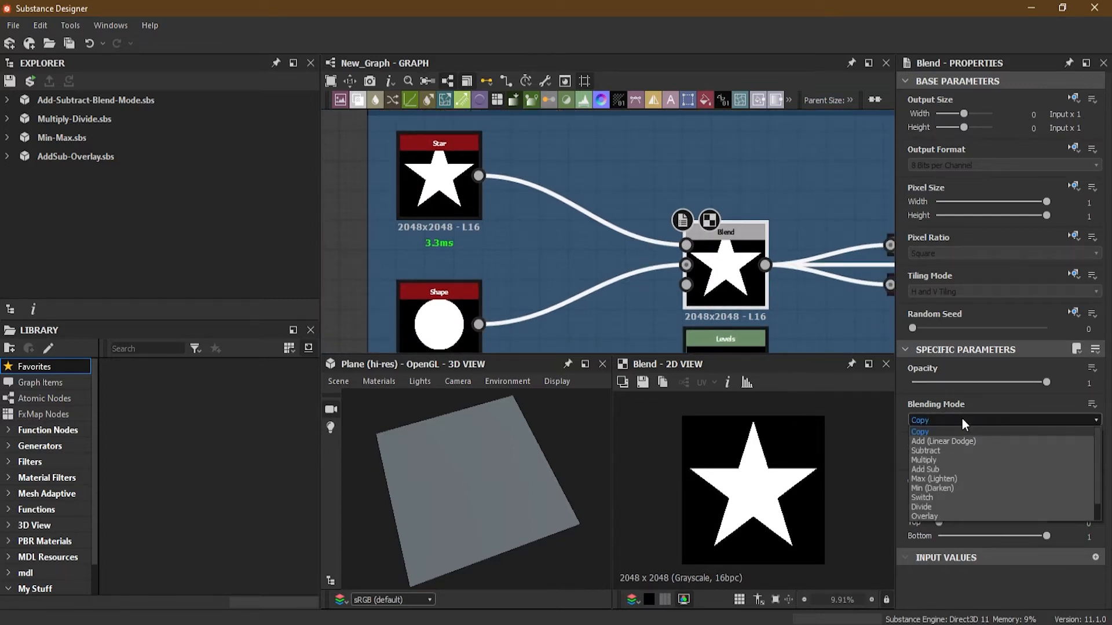
{"action": "left_click", "coordinate": [936, 444]}
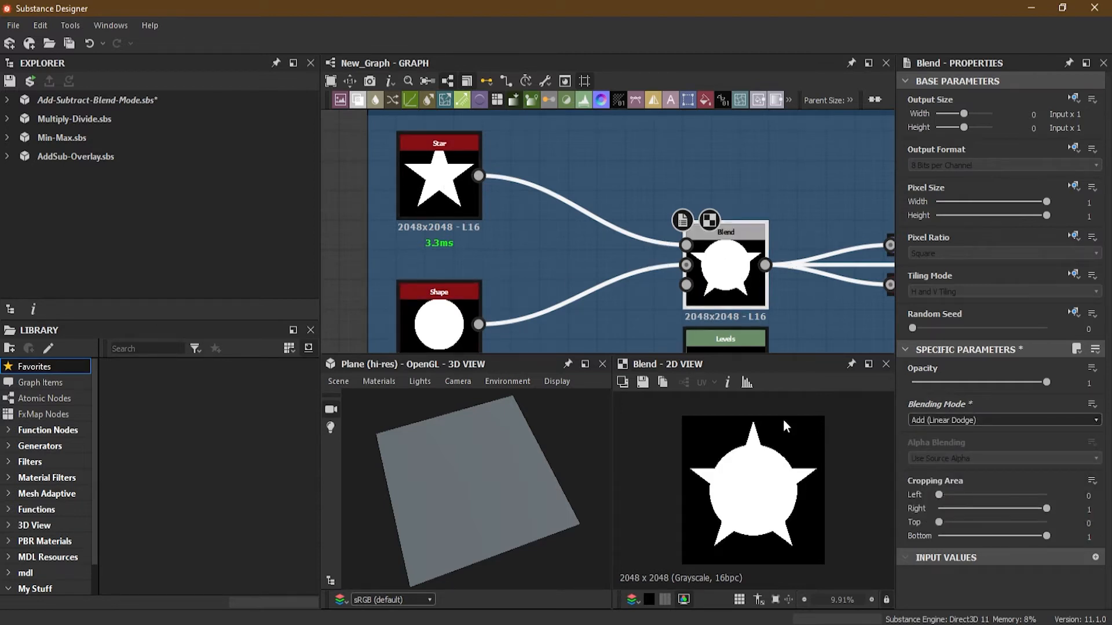
Show the Base Material output in the 3D view.
{"action": "scroll", "coordinate": [767, 457], "scroll_direction": "up", "scroll_amount": 2}
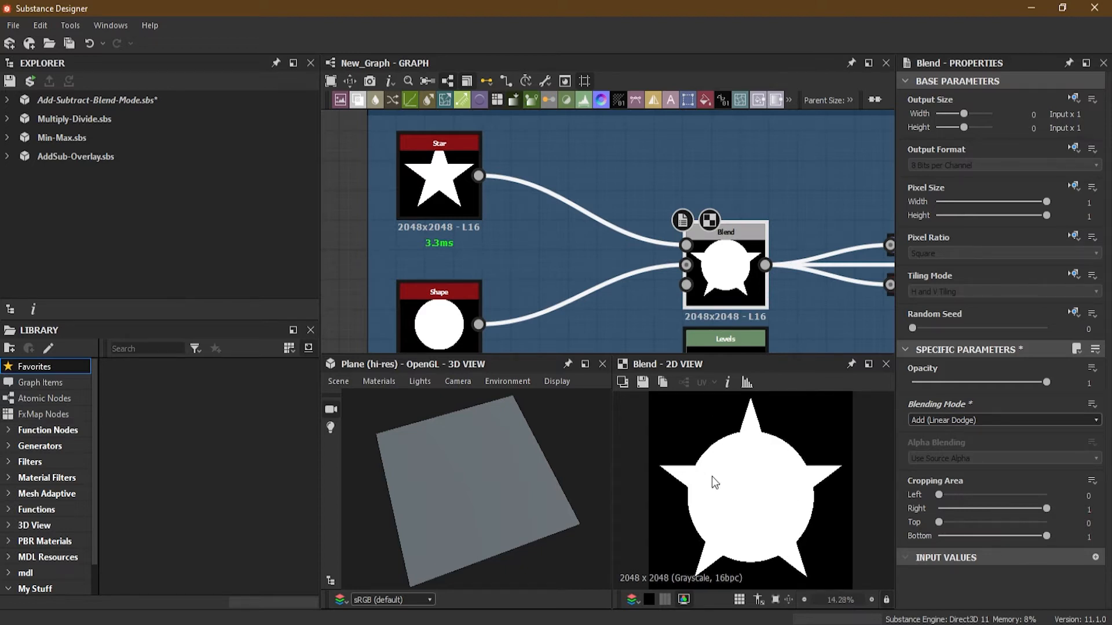
{"action": "scroll", "coordinate": [753, 478], "scroll_direction": "down", "scroll_amount": 1}
{"action": "scroll", "coordinate": [640, 220], "scroll_direction": "down", "scroll_amount": 3}
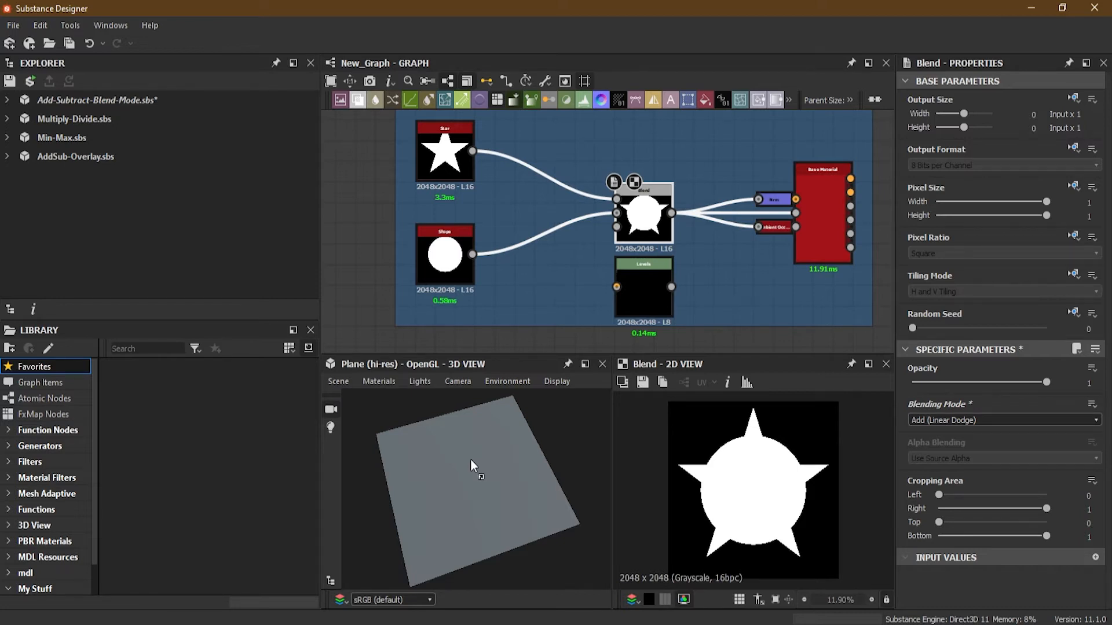
{"action": "mouse_move", "coordinate": [488, 465]}
{"action": "left_mouse_down"}
{"action": "mouse_move", "coordinate": [502, 432]}
{"action": "mouse_move", "coordinate": [464, 457]}
{"action": "mouse_move", "coordinate": [502, 461]}
{"action": "left_mouse_up"}
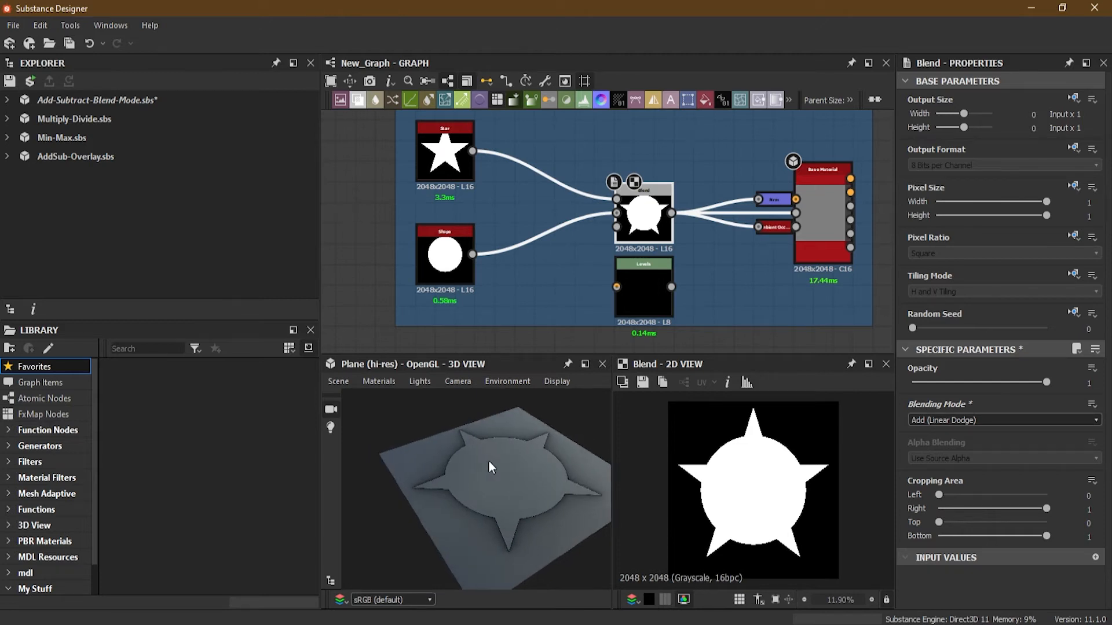
{"action": "middle_click_drag", "start_coordinate": [503, 461], "coordinate": [472, 462]}
{"action": "right_click_drag", "start_coordinate": [818, 209], "coordinate": [713, 324]}
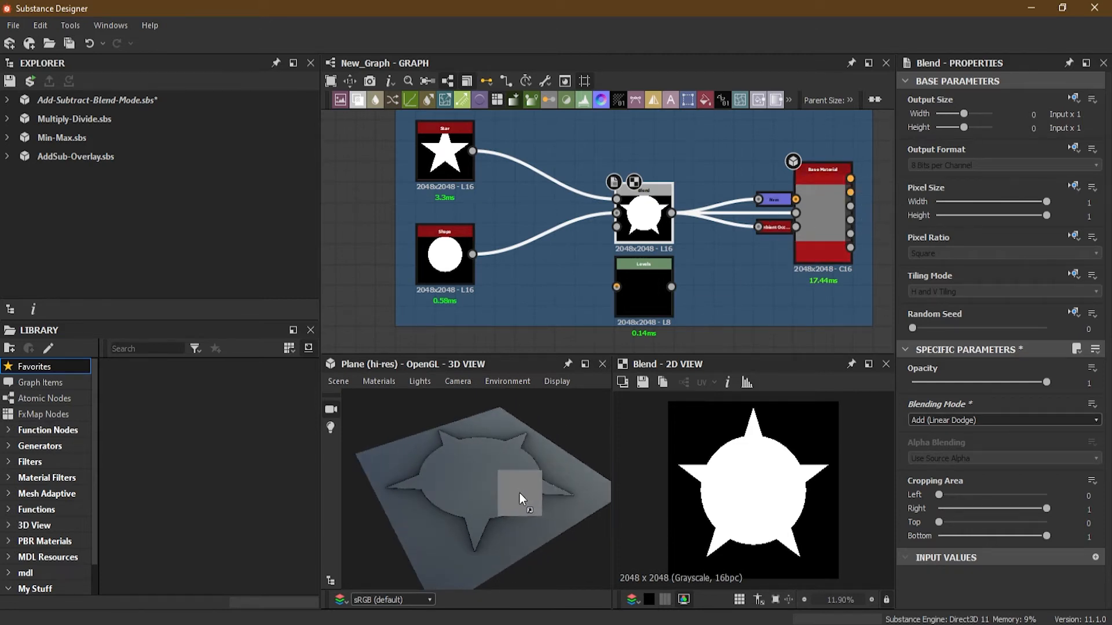
Switch the 3D view material to physically_metallic_roughness with Tessellation.
{"action": "left_click", "coordinate": [377, 385]}
{"action": "mouse_move", "coordinate": [396, 397]}
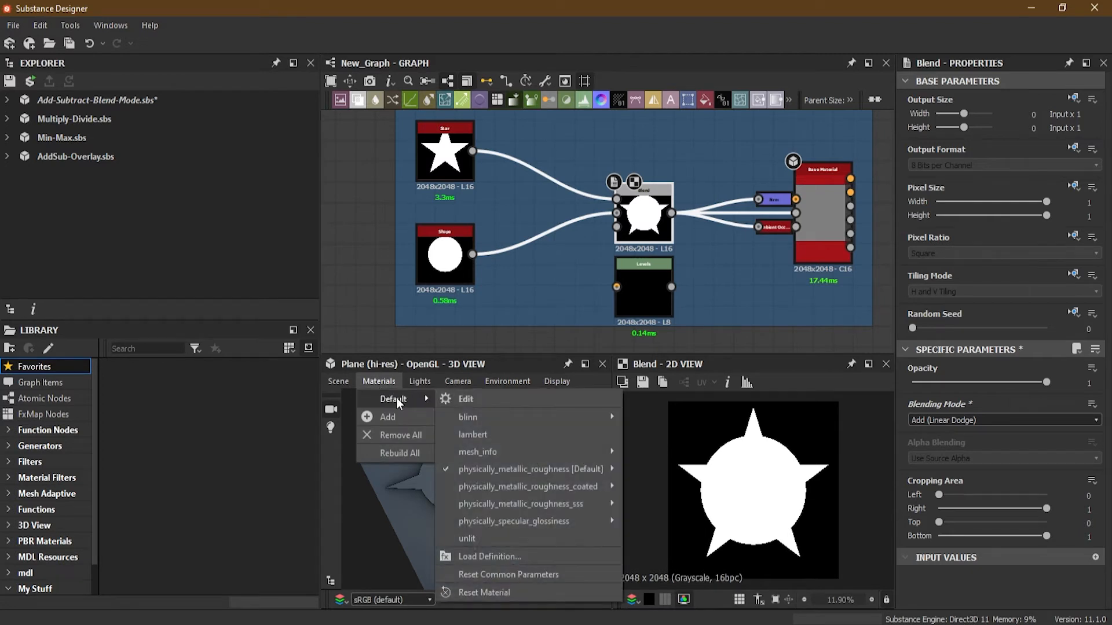
{"action": "mouse_move", "coordinate": [527, 470]}
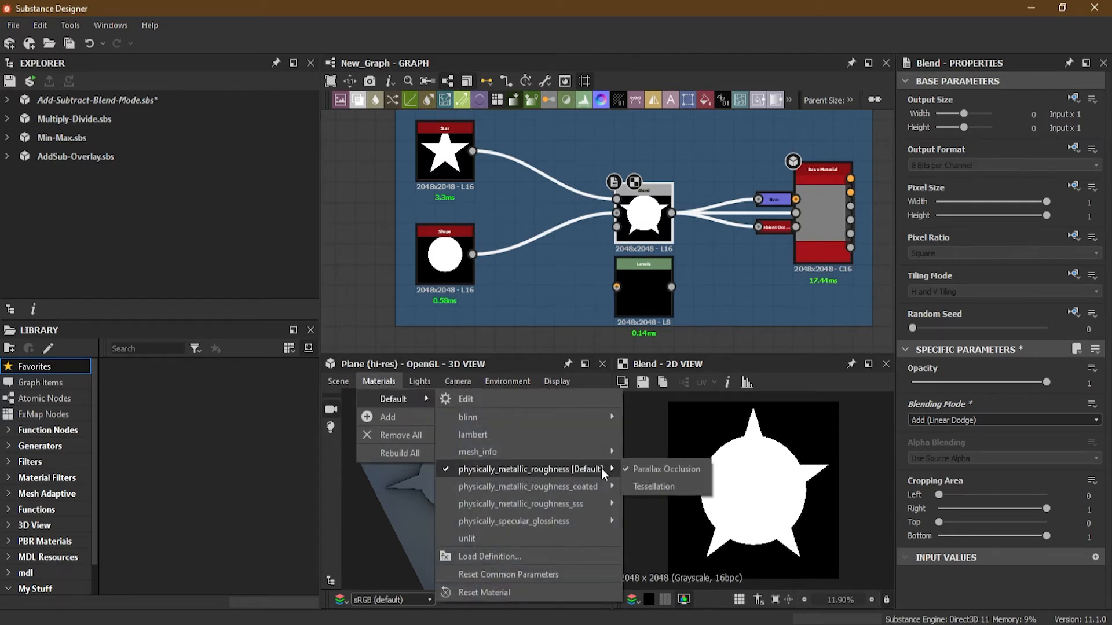
{"action": "left_click", "coordinate": [652, 486]}
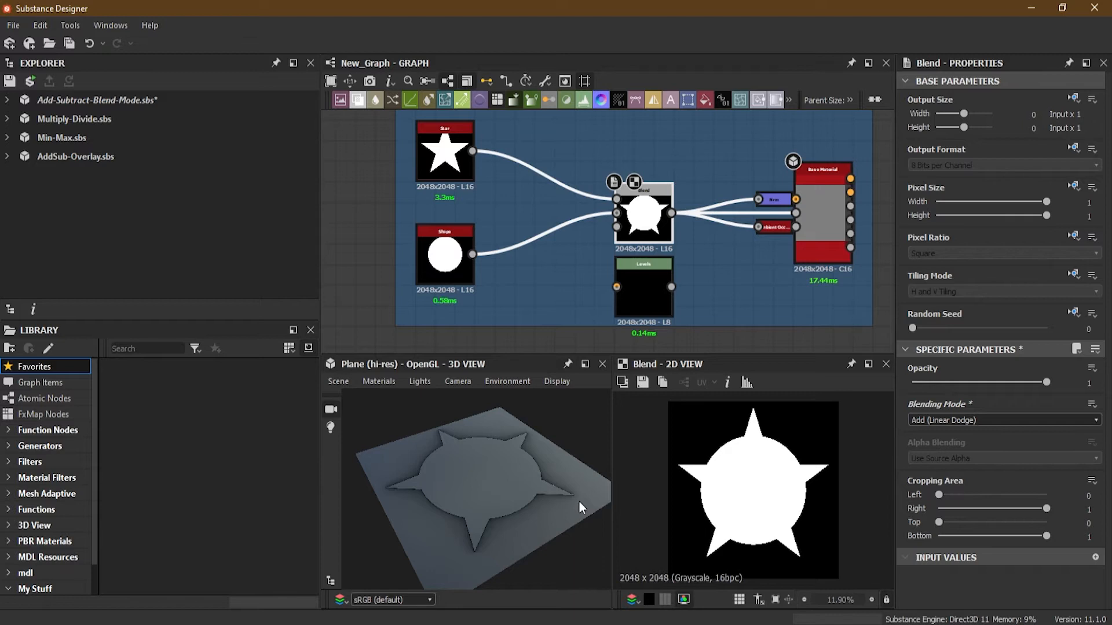
Set the material's Tessellation Factor to 16 and the height Scale to 20.
{"action": "scroll", "coordinate": [1017, 453], "scroll_direction": "down", "scroll_amount": 3}
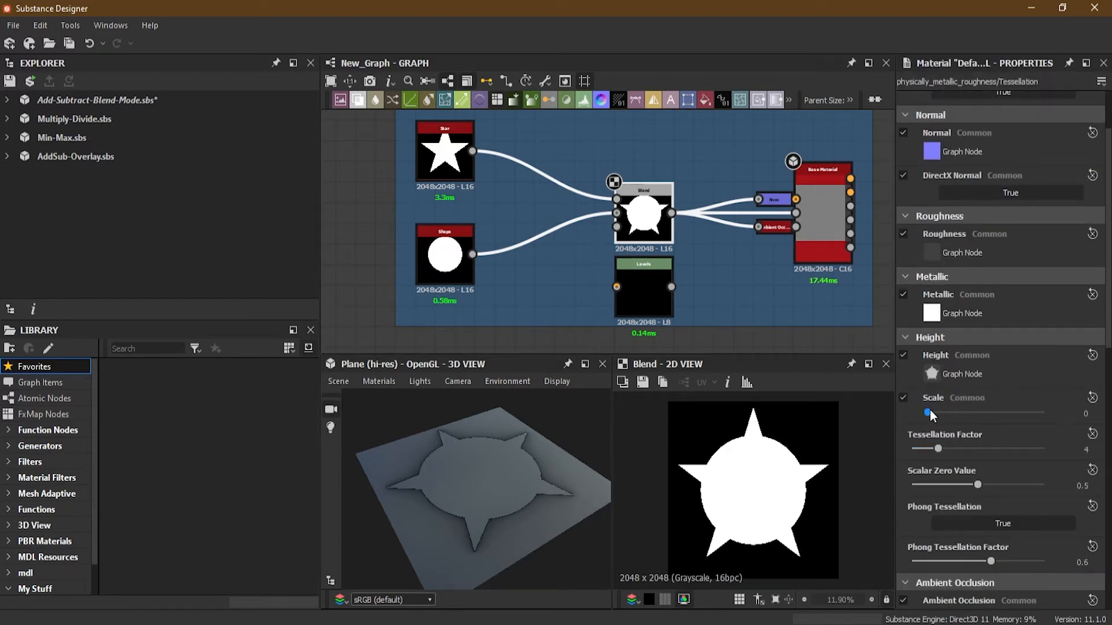
{"action": "left_click_drag", "start_coordinate": [938, 449], "coordinate": [1046, 457]}
{"action": "left_click_drag", "start_coordinate": [926, 415], "coordinate": [1057, 416]}
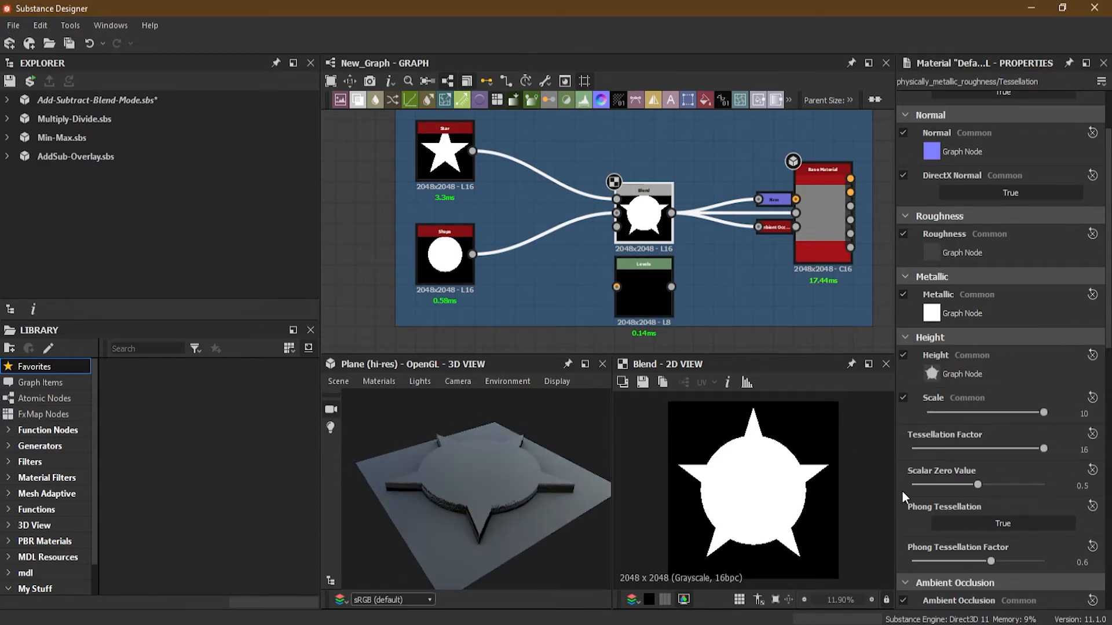
{"action": "double_click", "coordinate": [1084, 415]}
{"action": "type", "text": "20"}
{"action": "key", "text": "Return"}
Inspect the raised shape in the 3D view and select the Star and Shape nodes.
{"action": "left_click_drag", "start_coordinate": [984, 413], "coordinate": [982, 416]}
{"action": "mouse_move", "coordinate": [535, 477]}
{"action": "left_mouse_down"}
{"action": "mouse_move", "coordinate": [530, 428]}
{"action": "mouse_move", "coordinate": [488, 505]}
{"action": "mouse_move", "coordinate": [519, 478]}
{"action": "left_mouse_up"}
{"action": "scroll", "coordinate": [485, 476], "scroll_direction": "up", "scroll_amount": 3}
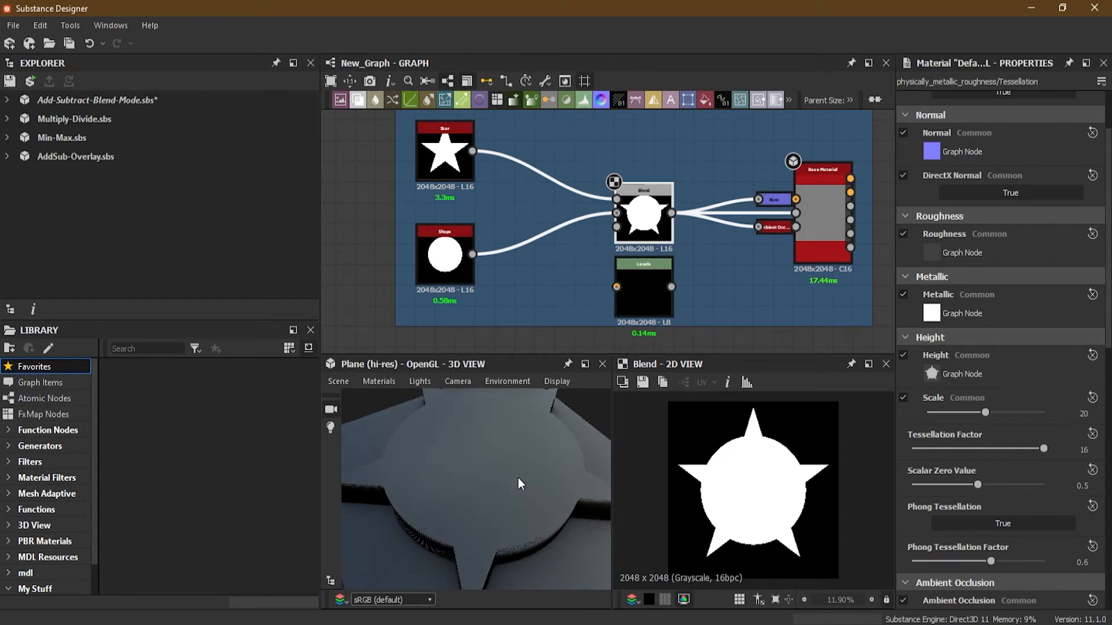
{"action": "left_click", "coordinate": [454, 162]}
{"action": "left_click", "coordinate": [444, 266]}
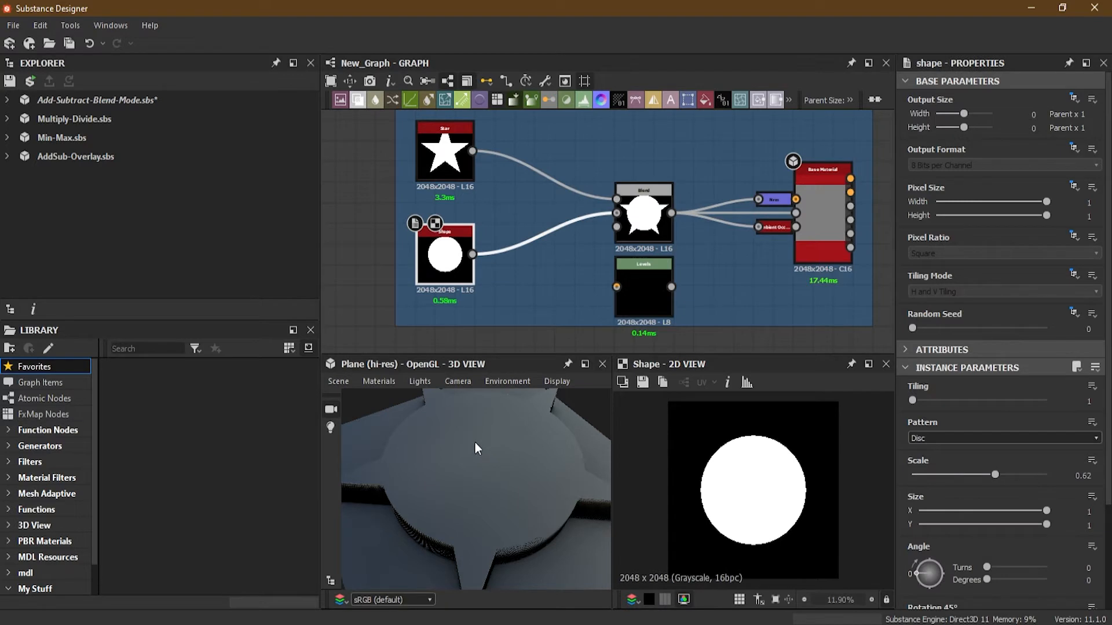
Select the Blend node and zoom in on it in the graph.
{"action": "left_click", "coordinate": [646, 213]}
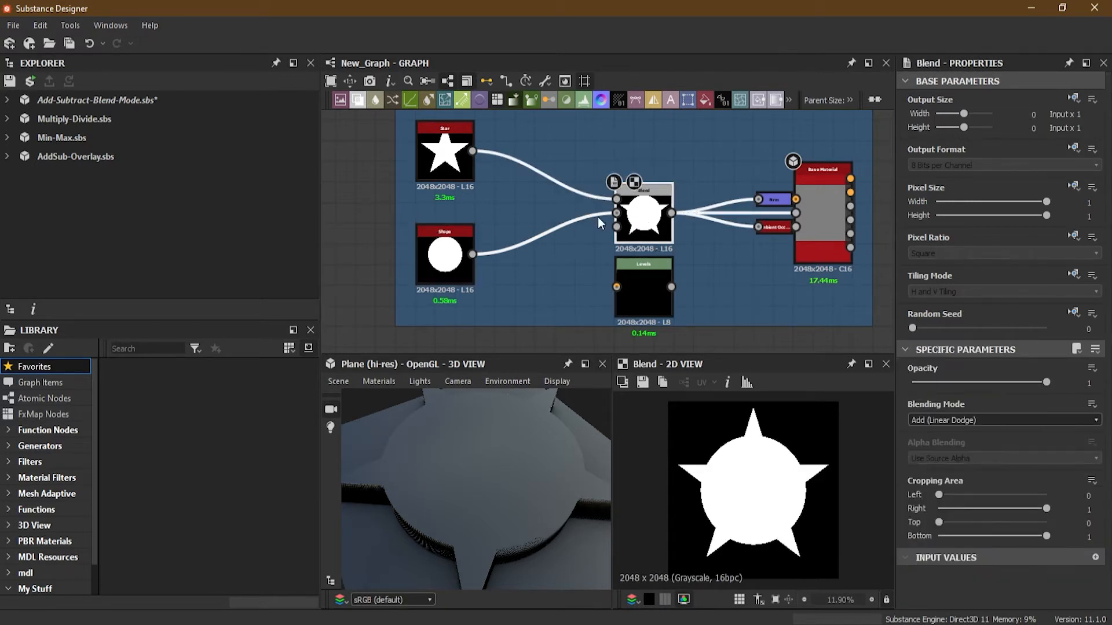
{"action": "scroll", "coordinate": [659, 224], "scroll_direction": "up", "scroll_amount": 3}
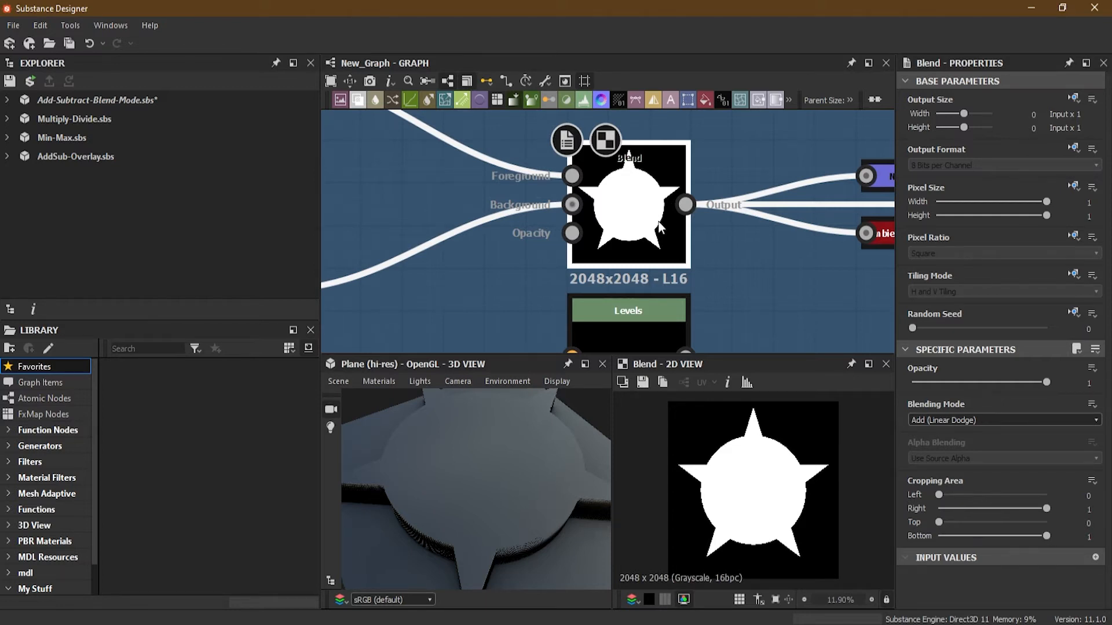
{"action": "scroll", "coordinate": [633, 194], "scroll_direction": "up", "scroll_amount": 3}
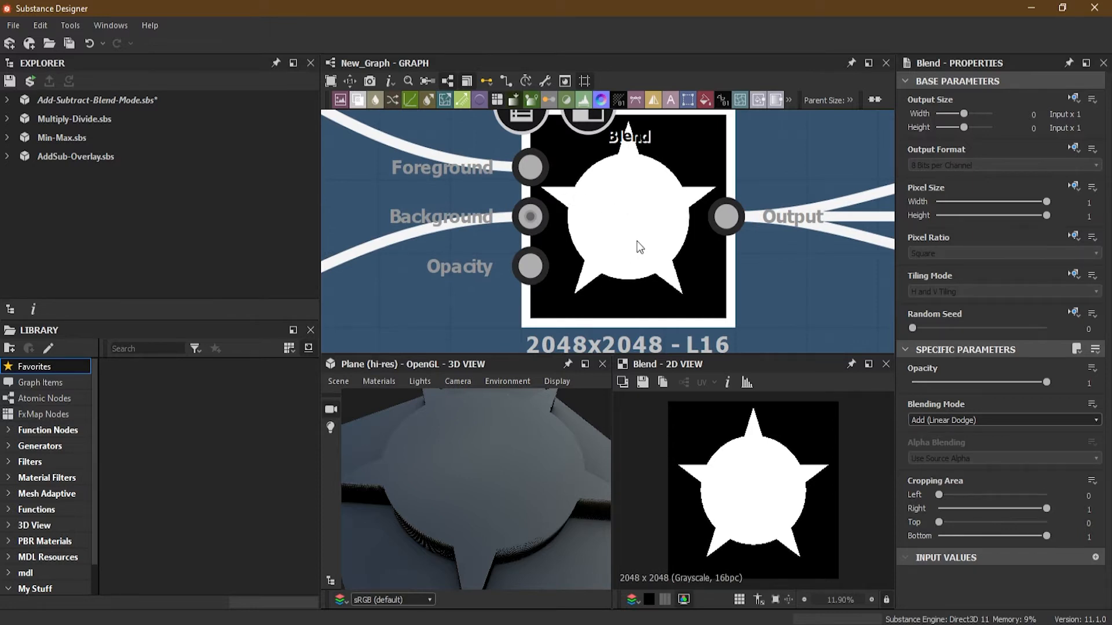
{"action": "scroll", "coordinate": [572, 213], "scroll_direction": "down", "scroll_amount": 3}
{"action": "middle_click_drag", "start_coordinate": [566, 197], "coordinate": [699, 220]}
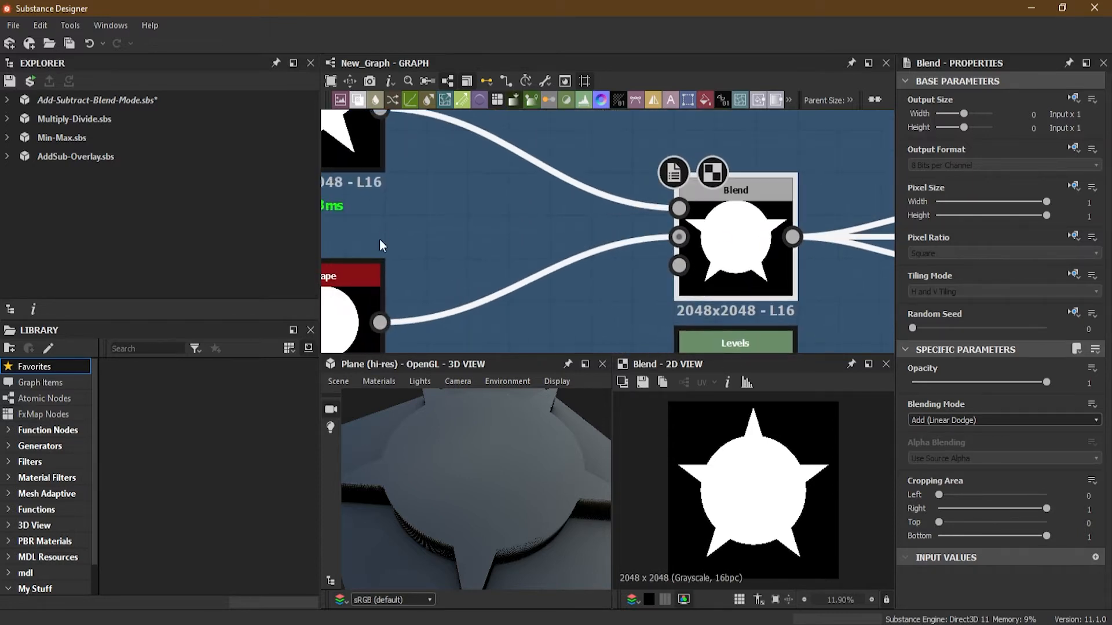
{"action": "scroll", "coordinate": [349, 294], "scroll_direction": "down", "scroll_amount": 2}
{"action": "middle_click_drag", "start_coordinate": [353, 294], "coordinate": [399, 286]}
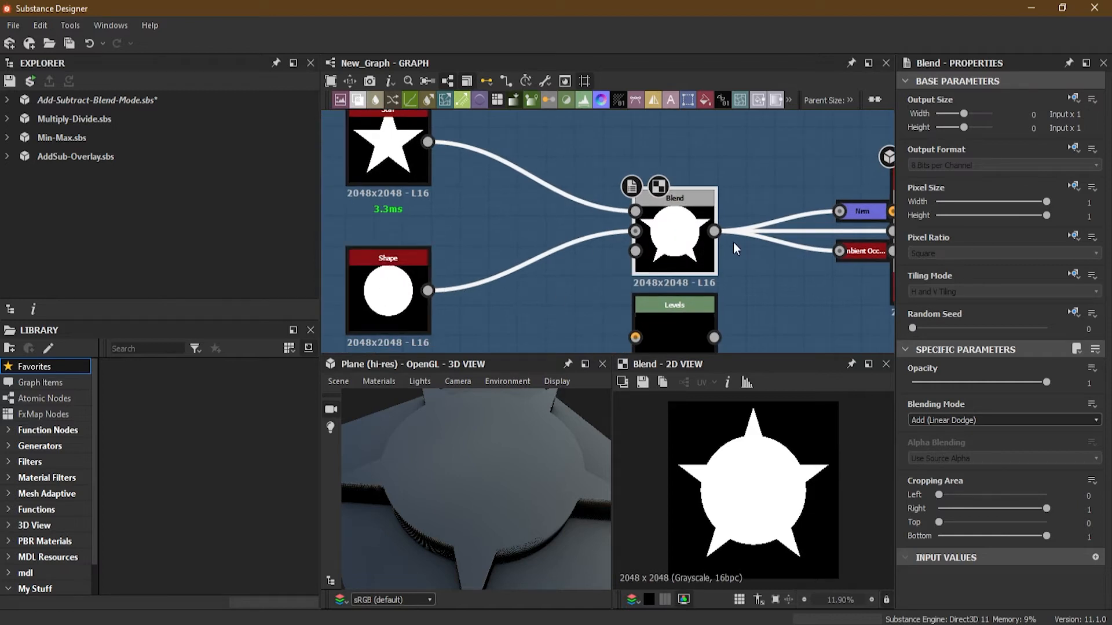
{"action": "scroll", "coordinate": [687, 220], "scroll_direction": "up", "scroll_amount": 3}
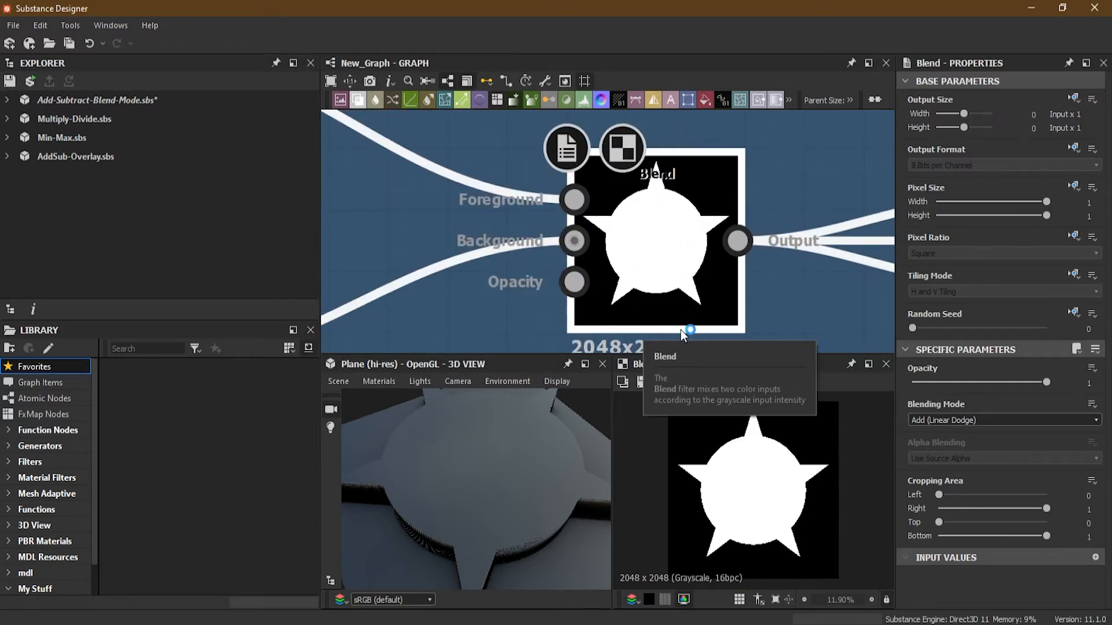
Examine the Blend node, its Star and Shape inputs, and the raised result in the 3D view.
{"action": "scroll", "coordinate": [359, 179], "scroll_direction": "down", "scroll_amount": 2}
{"action": "middle_click_drag", "start_coordinate": [359, 179], "coordinate": [657, 284]}
{"action": "scroll", "coordinate": [427, 194], "scroll_direction": "up", "scroll_amount": 2}
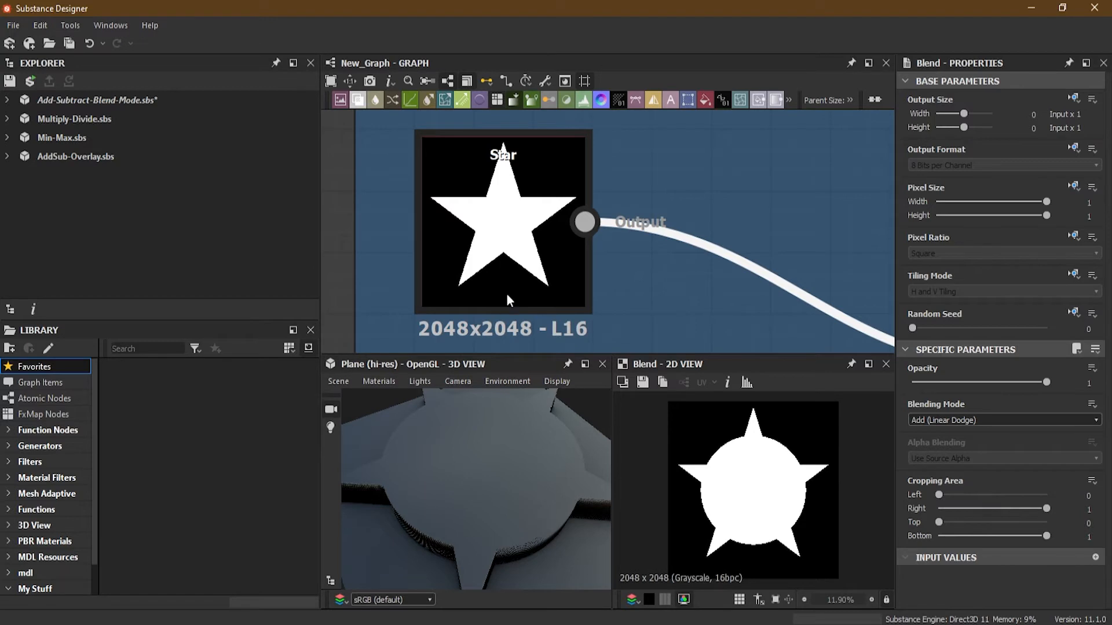
{"action": "middle_click_drag", "start_coordinate": [886, 333], "coordinate": [440, 72]}
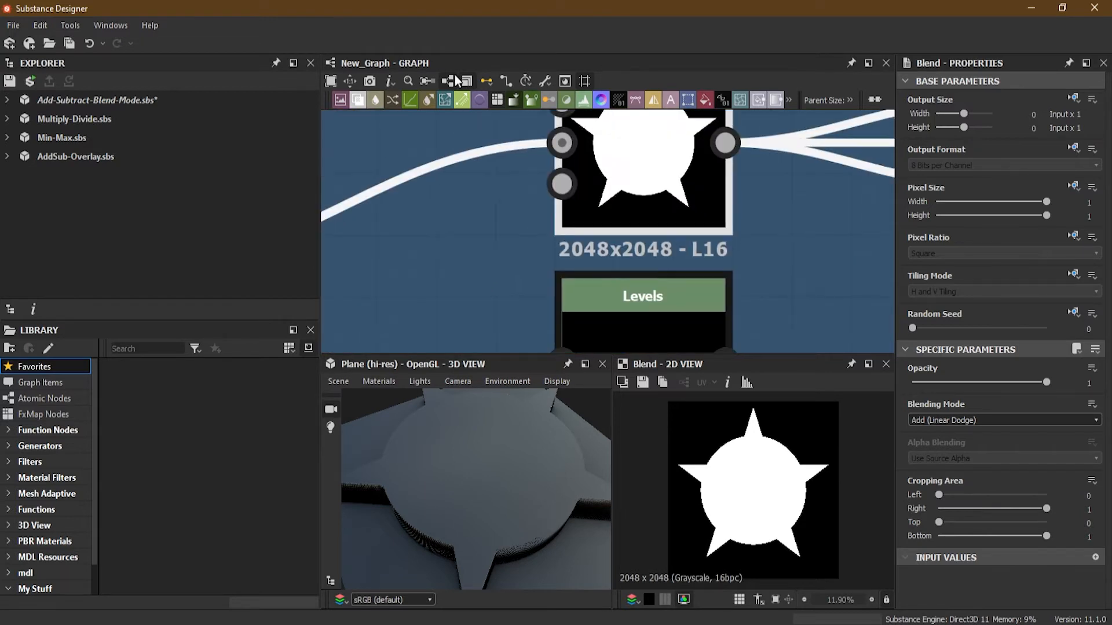
{"action": "middle_click_drag", "start_coordinate": [635, 130], "coordinate": [634, 212]}
{"action": "middle_click_drag", "start_coordinate": [473, 197], "coordinate": [825, 277]}
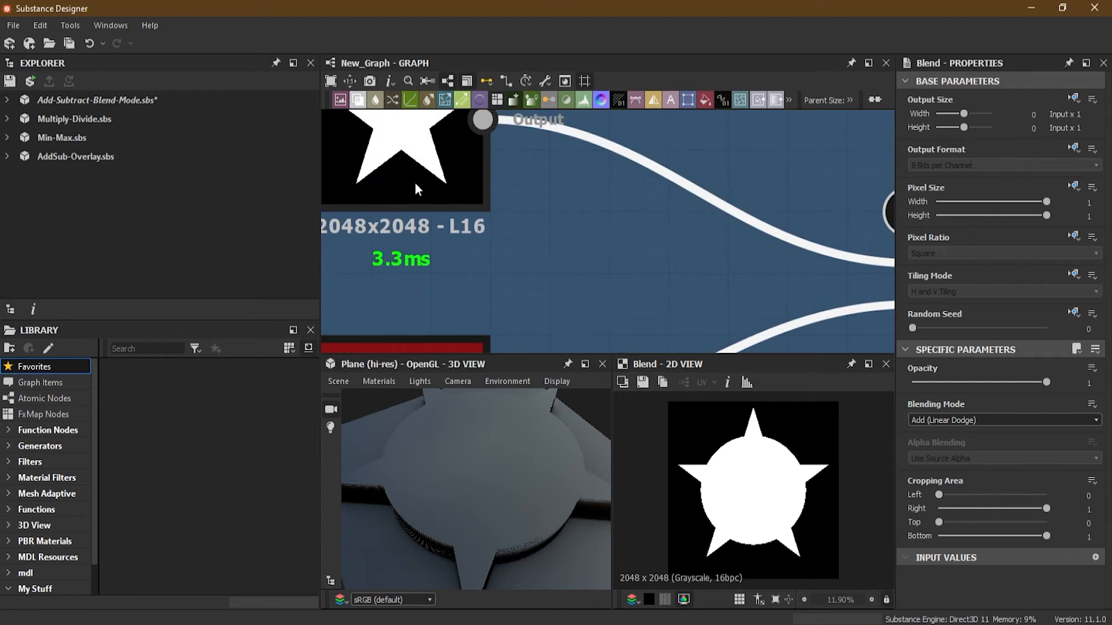
{"action": "middle_click_drag", "start_coordinate": [408, 172], "coordinate": [262, 97]}
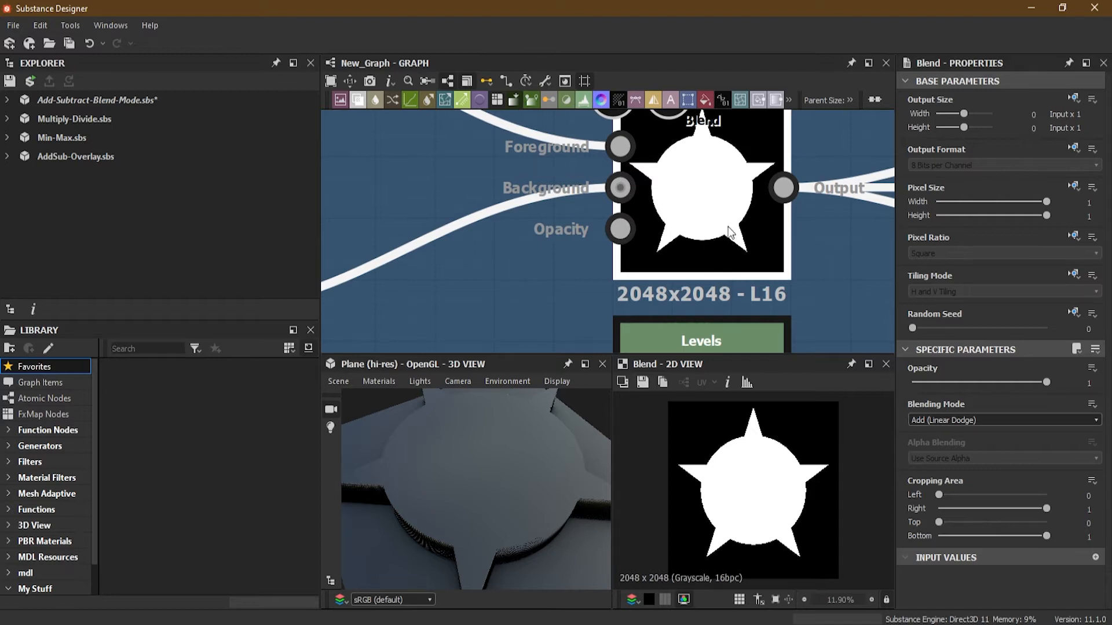
{"action": "scroll", "coordinate": [686, 246], "scroll_direction": "down", "scroll_amount": 4}
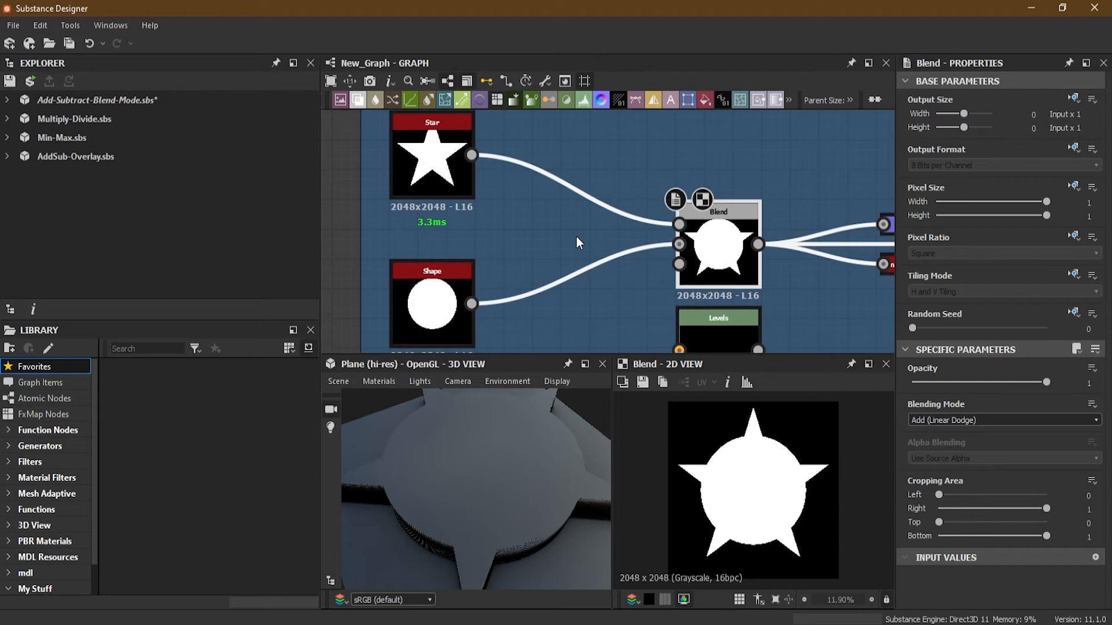
{"action": "scroll", "coordinate": [533, 394], "scroll_direction": "down", "scroll_amount": 5}
{"action": "left_click_drag", "start_coordinate": [532, 394], "coordinate": [439, 407]}
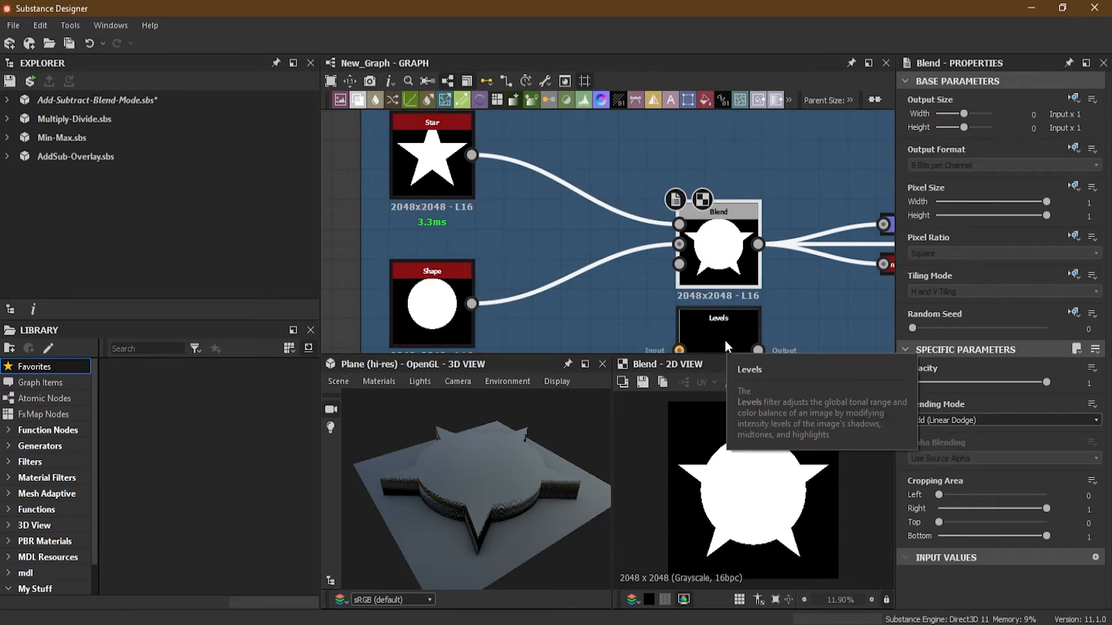
Insert a Levels node between the Star node and the Blend node's Foreground input and preview it.
{"action": "left_click_drag", "start_coordinate": [724, 333], "coordinate": [564, 152]}
{"action": "left_click_drag", "start_coordinate": [472, 155], "coordinate": [523, 155]}
{"action": "left_click", "coordinate": [527, 160]}
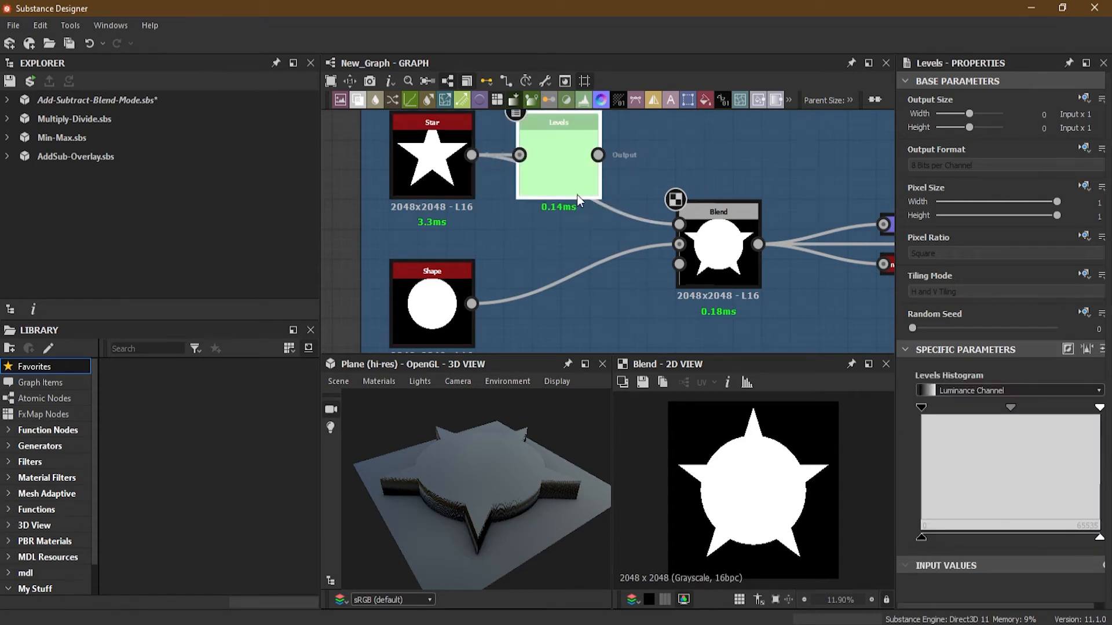
{"action": "left_click_drag", "start_coordinate": [597, 155], "coordinate": [679, 225]}
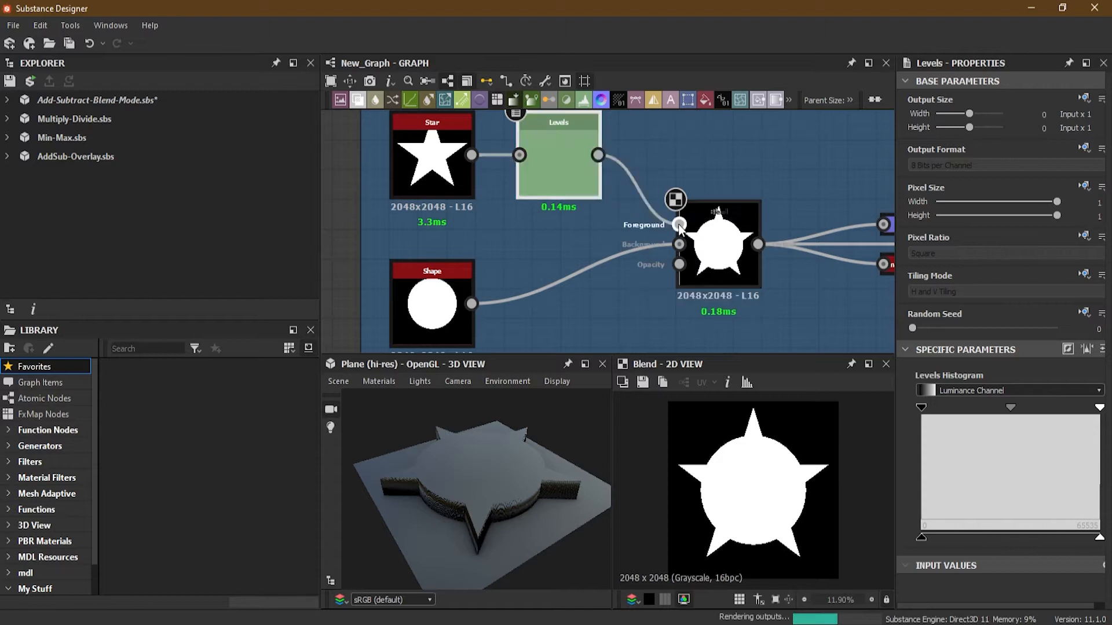
{"action": "double_click", "coordinate": [572, 174]}
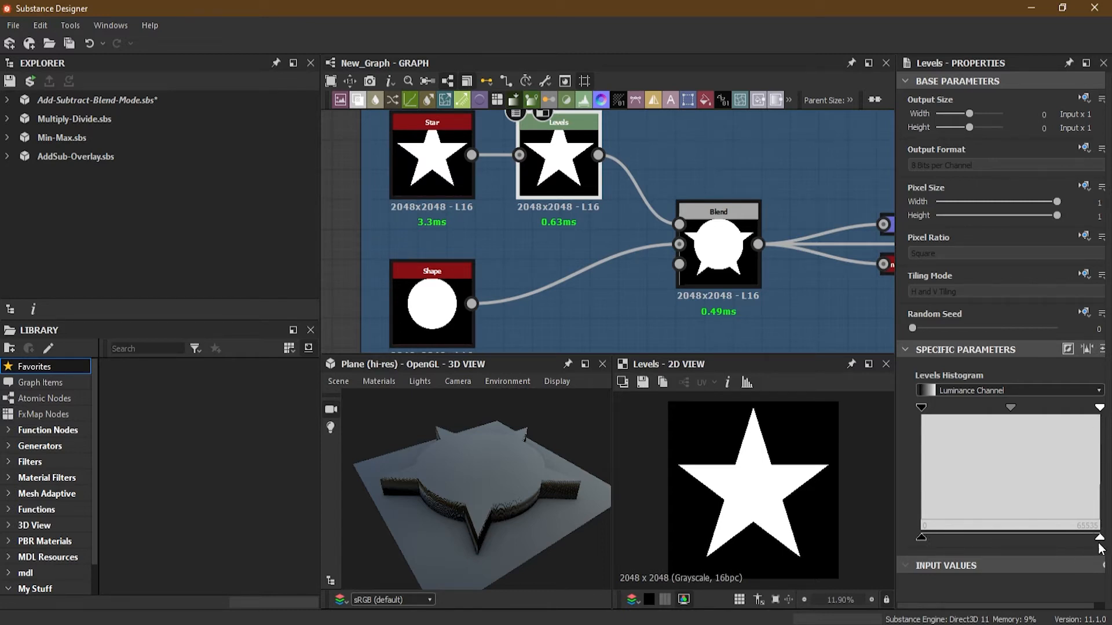
Lower the star's Levels highlight to about half while viewing the 3D height, then restore it to full.
{"action": "left_click_drag", "start_coordinate": [1099, 540], "coordinate": [995, 540]}
{"action": "left_click_drag", "start_coordinate": [543, 508], "coordinate": [495, 486]}
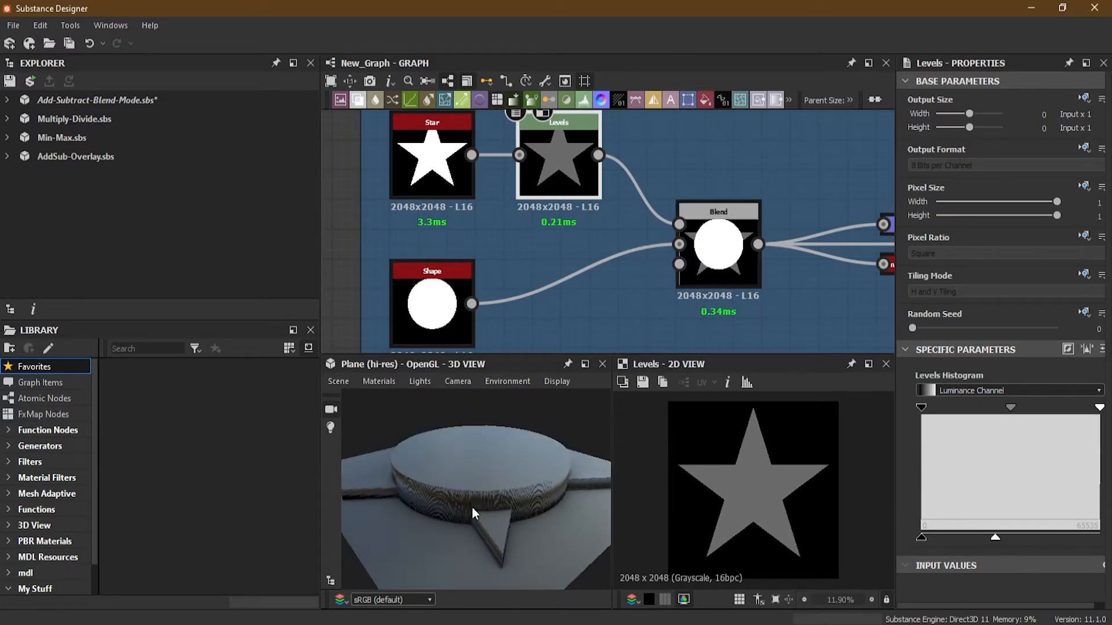
{"action": "left_click_drag", "start_coordinate": [995, 537], "coordinate": [1101, 538]}
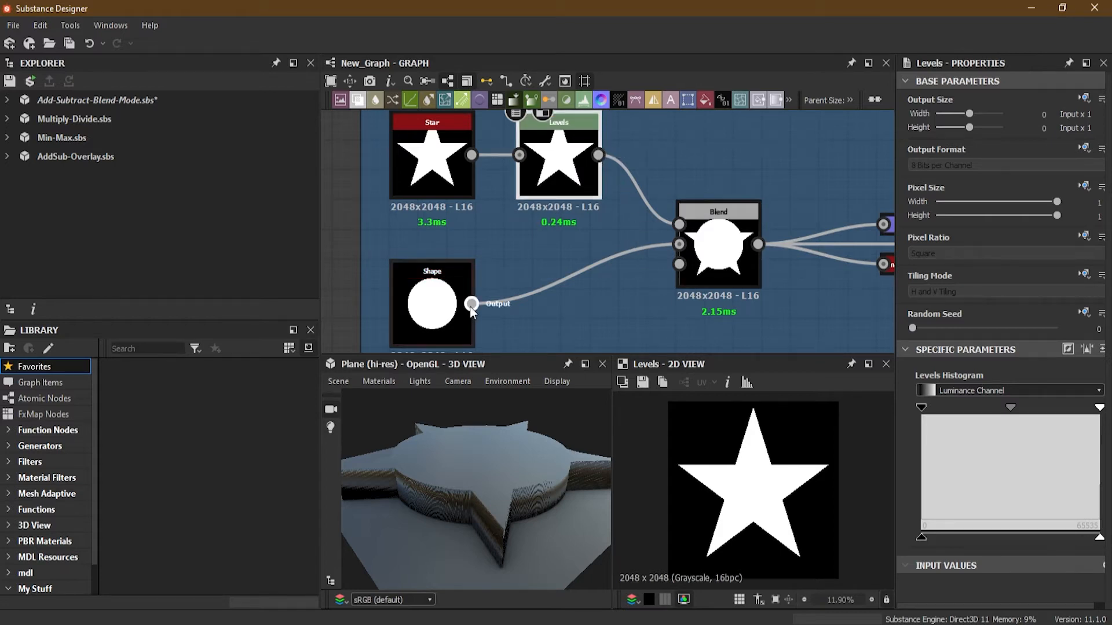
Move the Levels node between the Shape node and the Blend Background input, wiring the Star directly into Foreground.
{"action": "left_click_drag", "start_coordinate": [471, 304], "coordinate": [519, 155]}
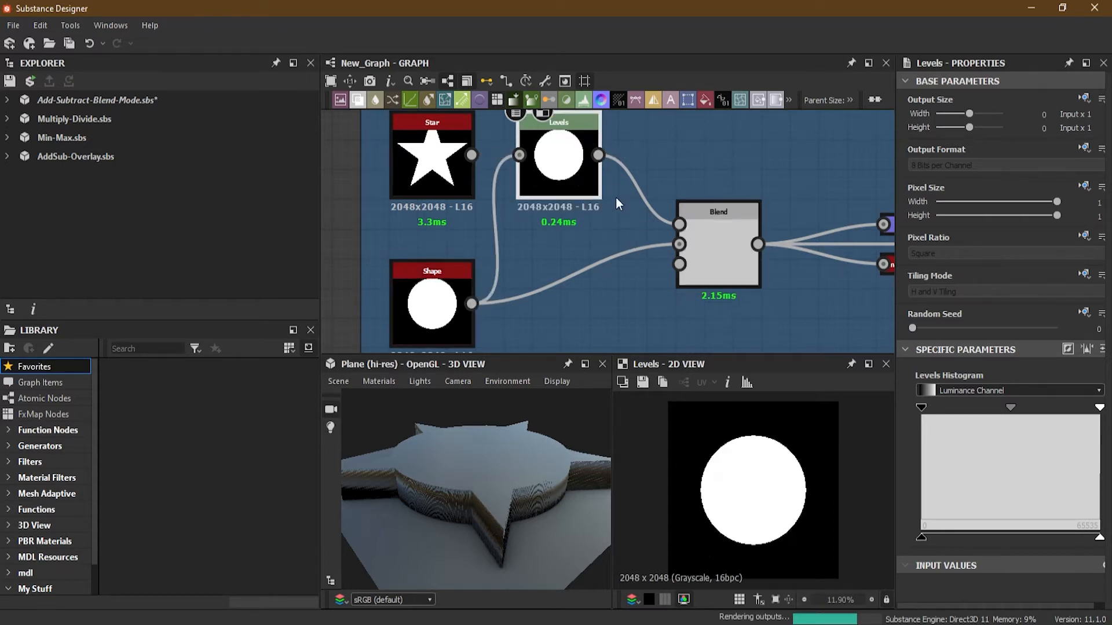
{"action": "left_click_drag", "start_coordinate": [598, 157], "coordinate": [680, 244]}
{"action": "left_click_drag", "start_coordinate": [561, 189], "coordinate": [555, 276]}
{"action": "left_click_drag", "start_coordinate": [471, 155], "coordinate": [669, 225]}
{"action": "left_click_drag", "start_coordinate": [571, 280], "coordinate": [585, 298]}
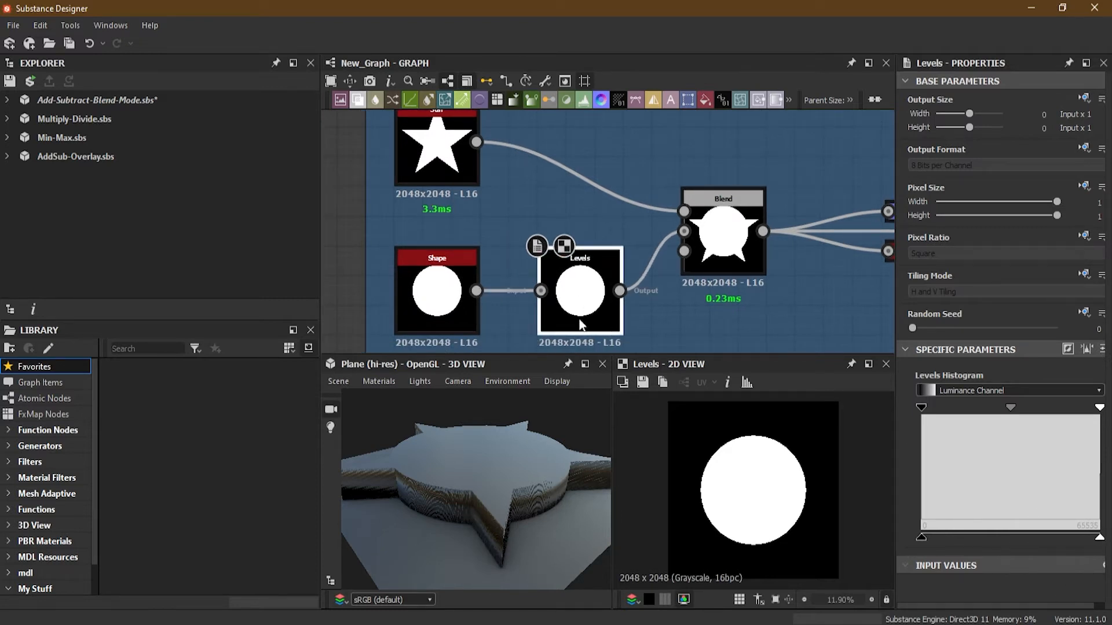
Lower the disc's Levels highlight to about half while viewing the 3D height, then restore it to full.
{"action": "left_click_drag", "start_coordinate": [1099, 538], "coordinate": [1022, 551]}
{"action": "left_click_drag", "start_coordinate": [434, 465], "coordinate": [548, 509]}
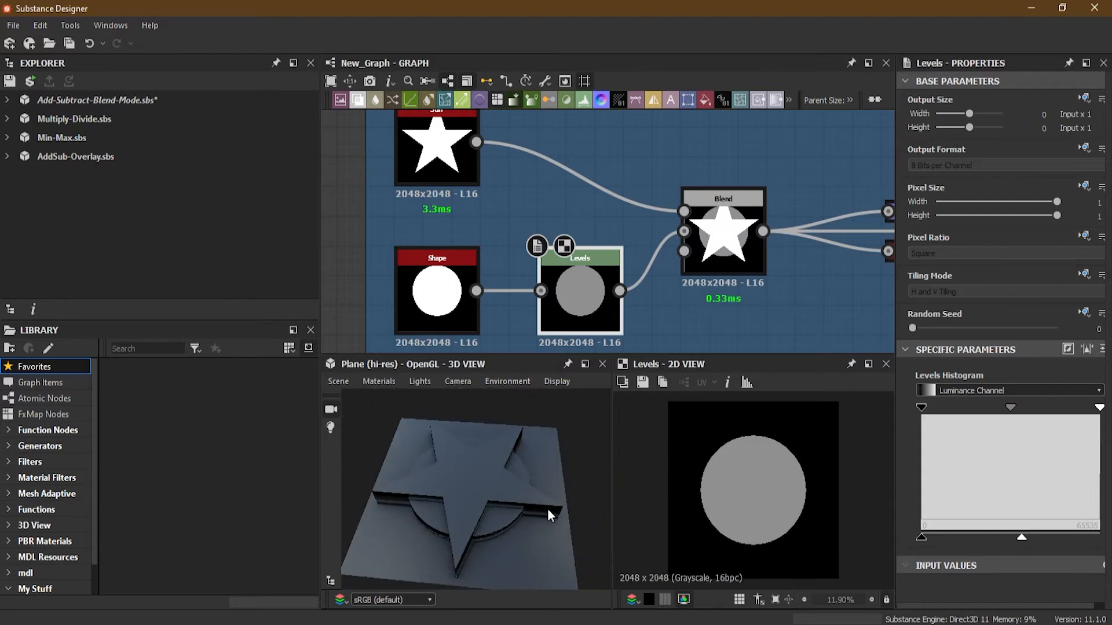
{"action": "left_click_drag", "start_coordinate": [498, 476], "coordinate": [470, 484]}
{"action": "left_click_drag", "start_coordinate": [1021, 539], "coordinate": [1099, 539]}
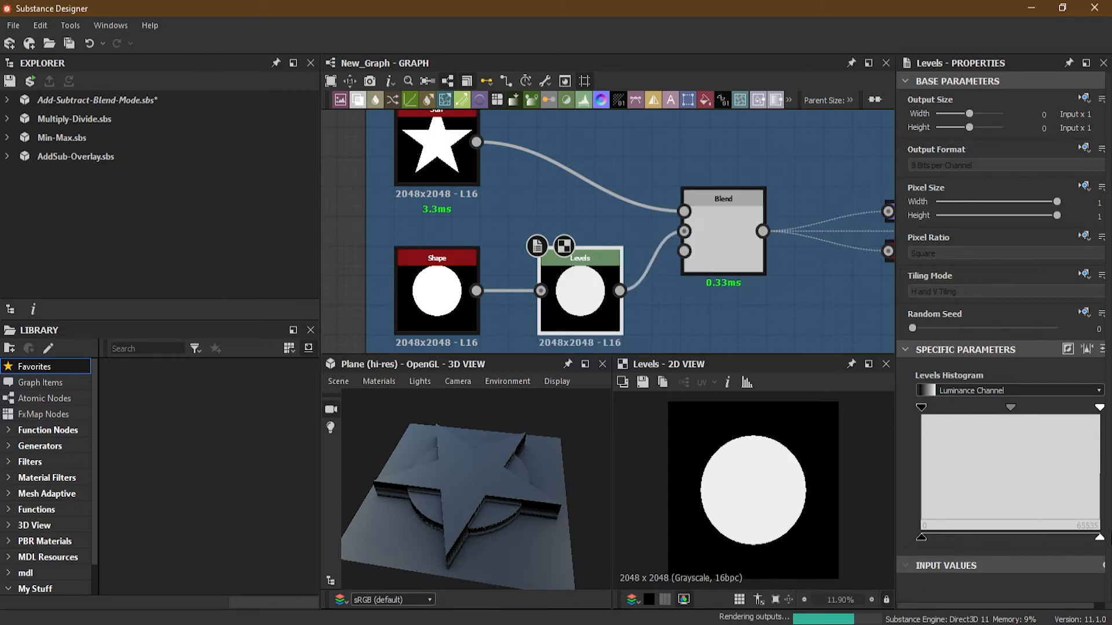
Set the Shape node's Pattern to Paraboloid and inspect the combined height in the 3D view.
{"action": "left_click", "coordinate": [422, 184]}
{"action": "left_click_drag", "start_coordinate": [1041, 399], "coordinate": [1063, 400]}
{"action": "left_click_drag", "start_coordinate": [477, 485], "coordinate": [443, 454]}
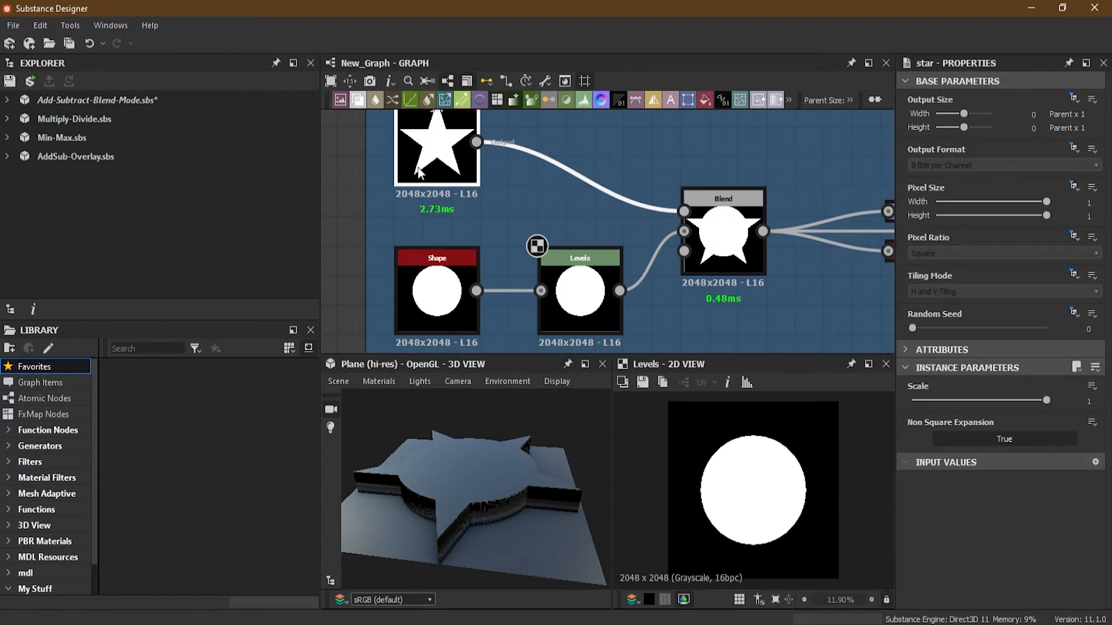
{"action": "left_click", "coordinate": [436, 268]}
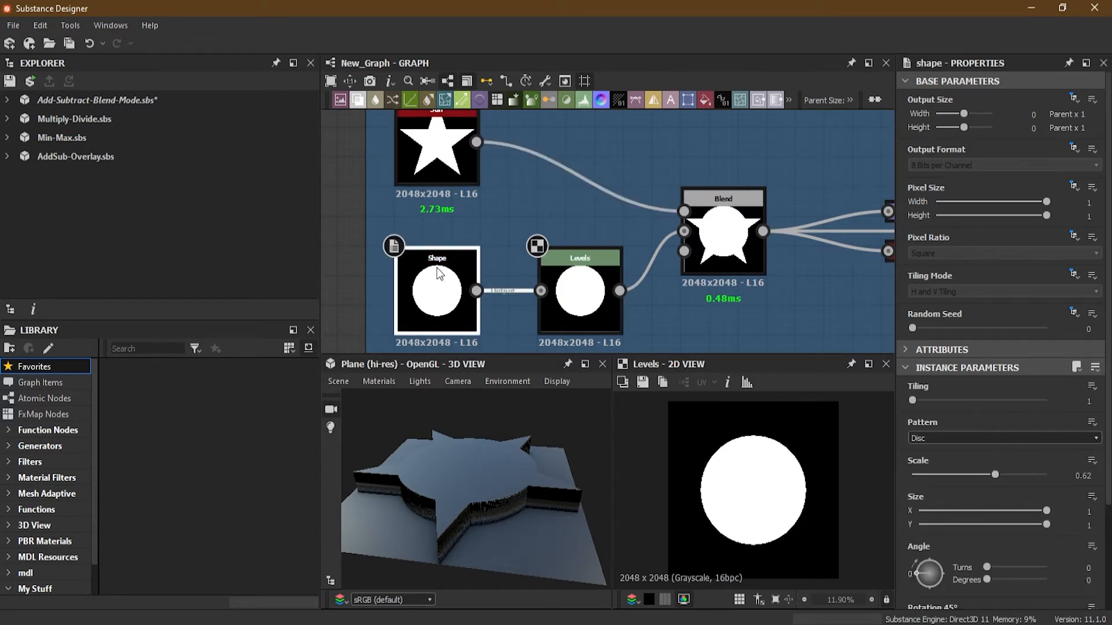
{"action": "left_click", "coordinate": [950, 438]}
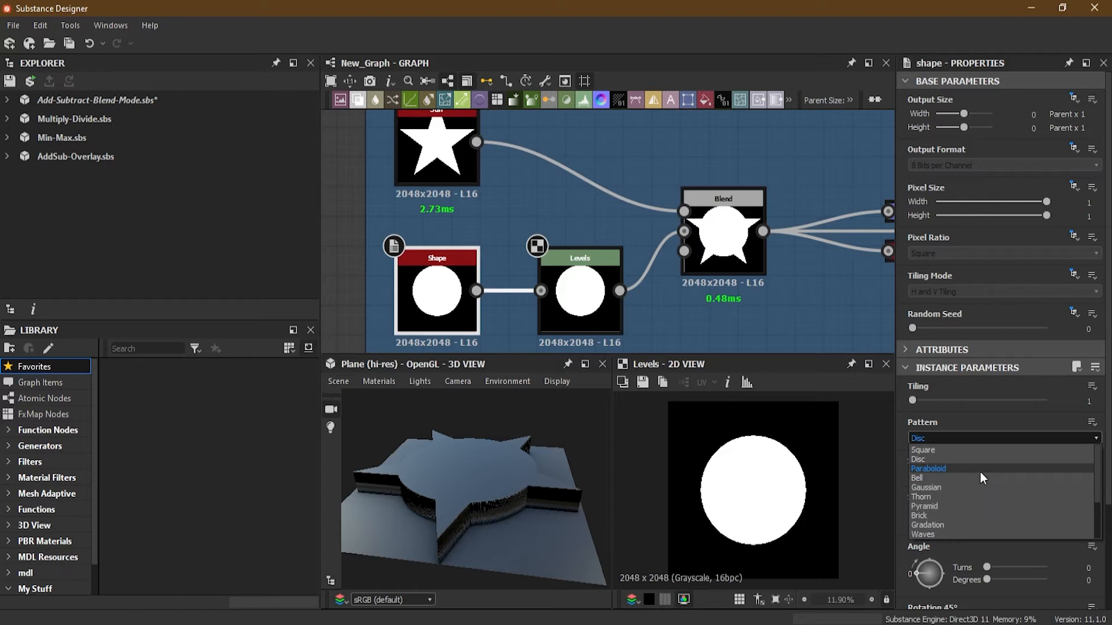
{"action": "left_click", "coordinate": [980, 468]}
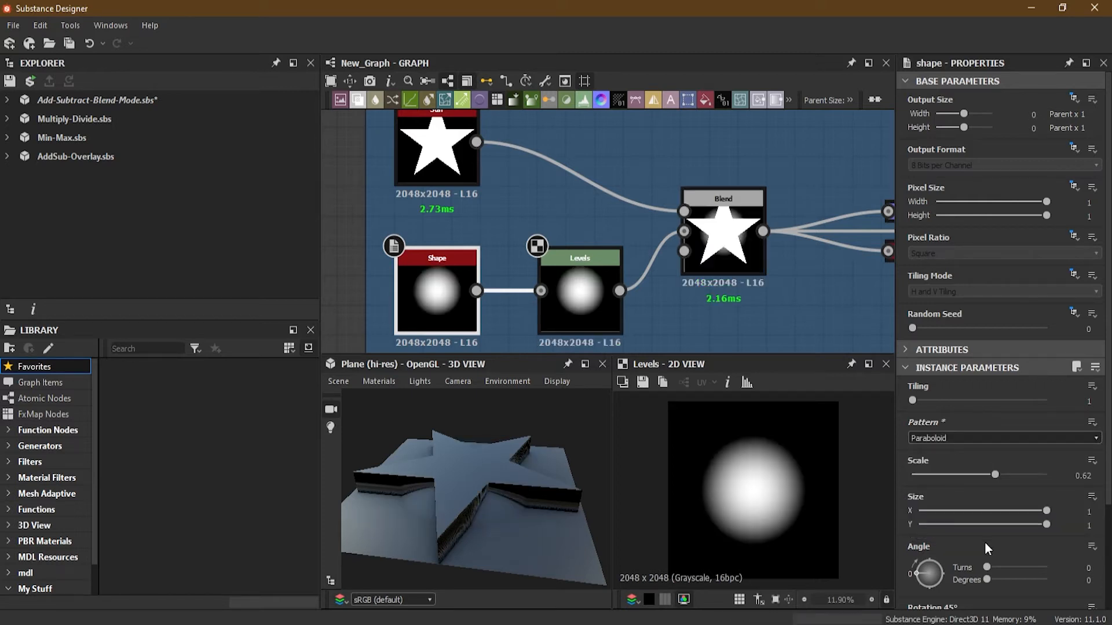
{"action": "left_click_drag", "start_coordinate": [520, 485], "coordinate": [445, 502]}
{"action": "left_click_drag", "start_coordinate": [567, 490], "coordinate": [463, 468]}
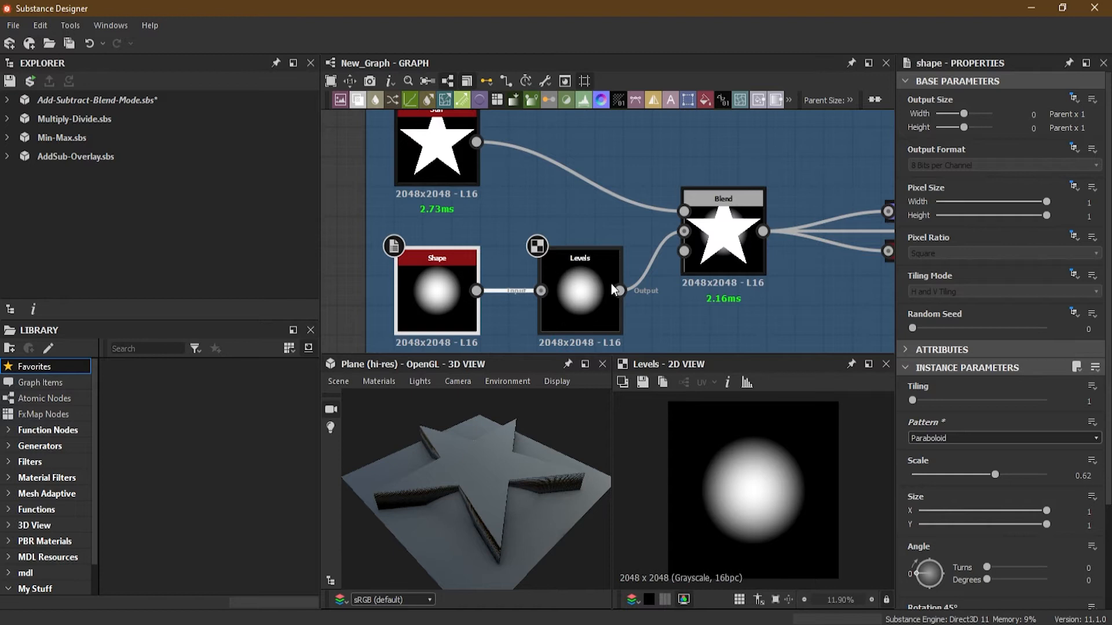
{"action": "left_click_drag", "start_coordinate": [571, 476], "coordinate": [461, 489]}
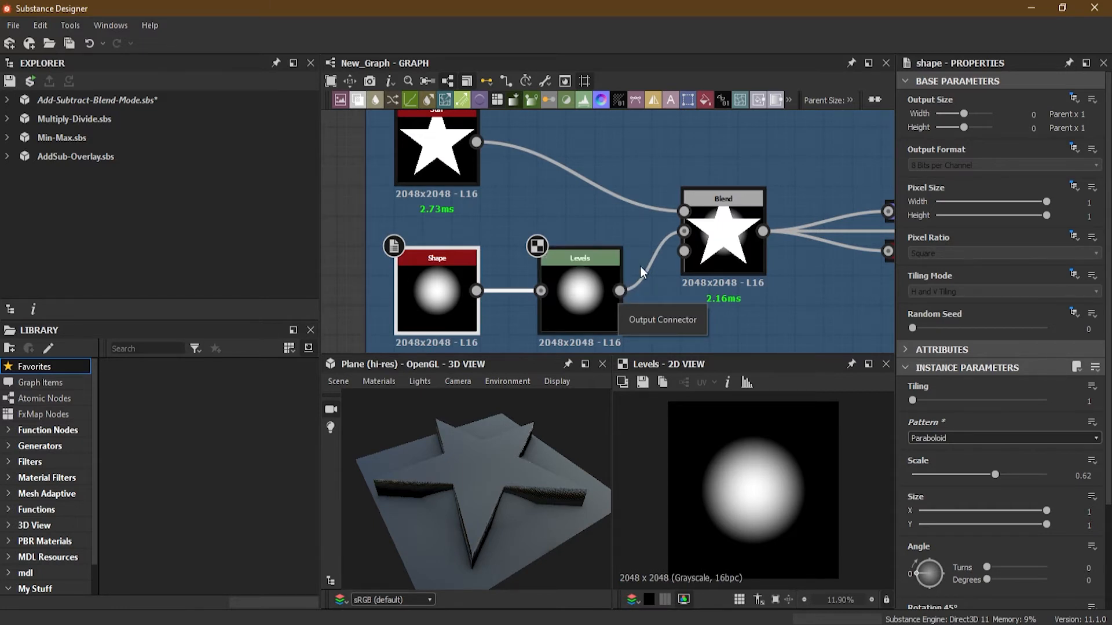
Delete the Levels node between the Shape and Blend nodes and select the Blend node.
{"action": "scroll", "coordinate": [616, 234], "scroll_direction": "down", "scroll_amount": 2}
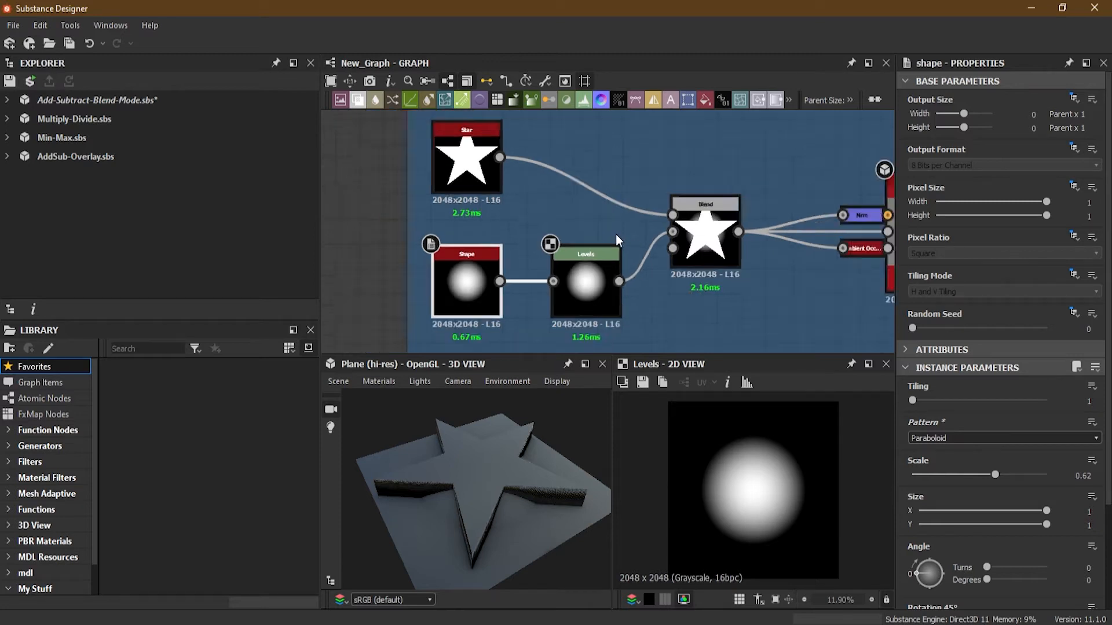
{"action": "left_click", "coordinate": [599, 283]}
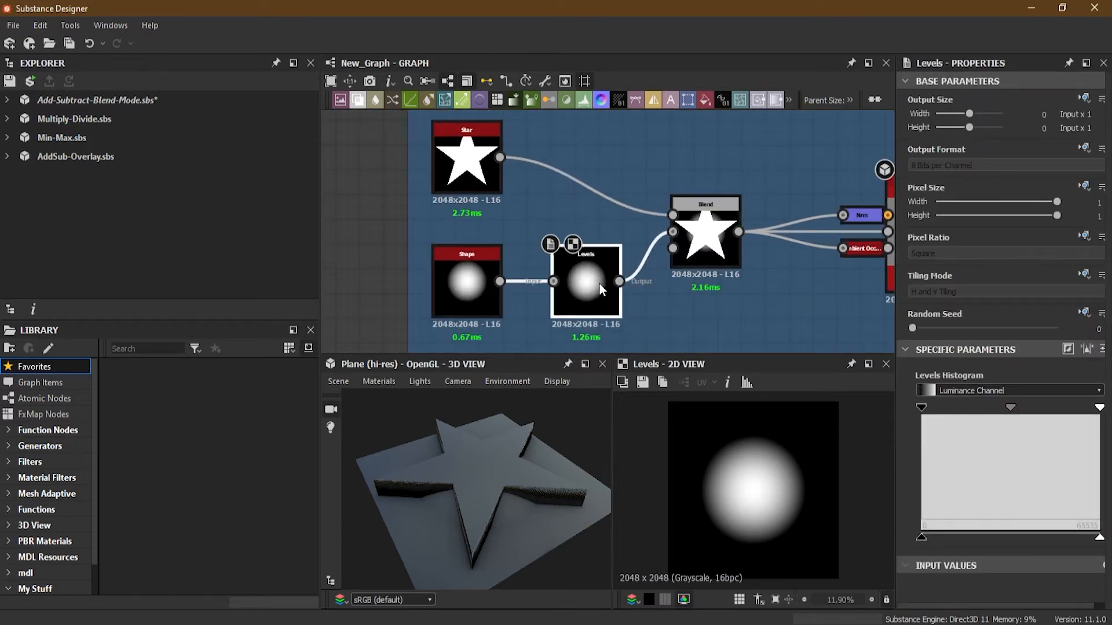
{"action": "key", "text": "Delete"}
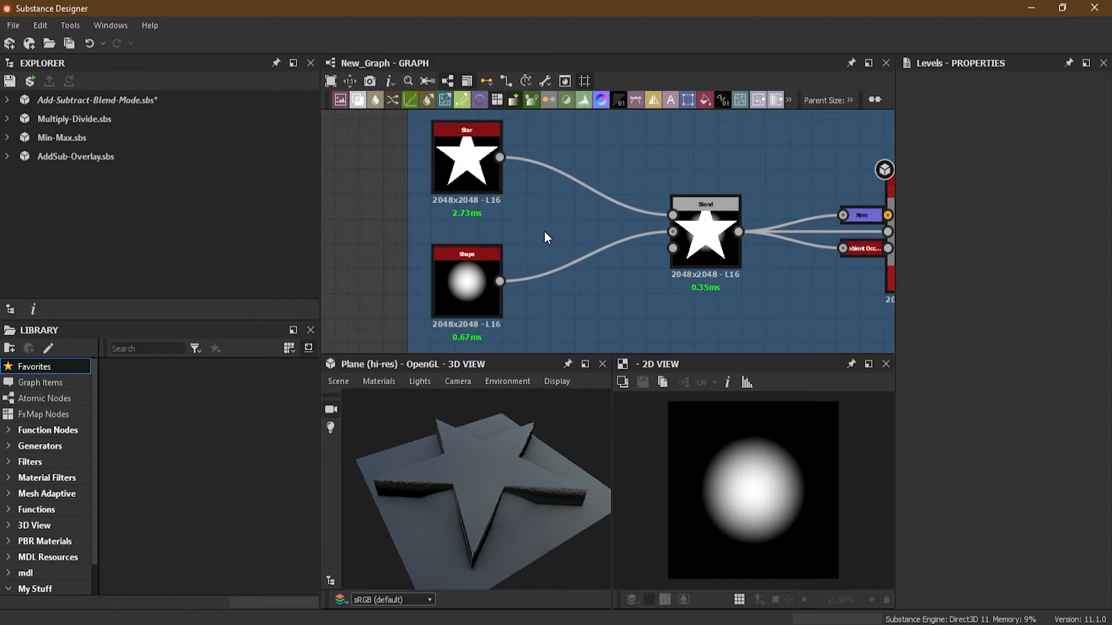
{"action": "middle_click_drag", "start_coordinate": [544, 232], "coordinate": [520, 248]}
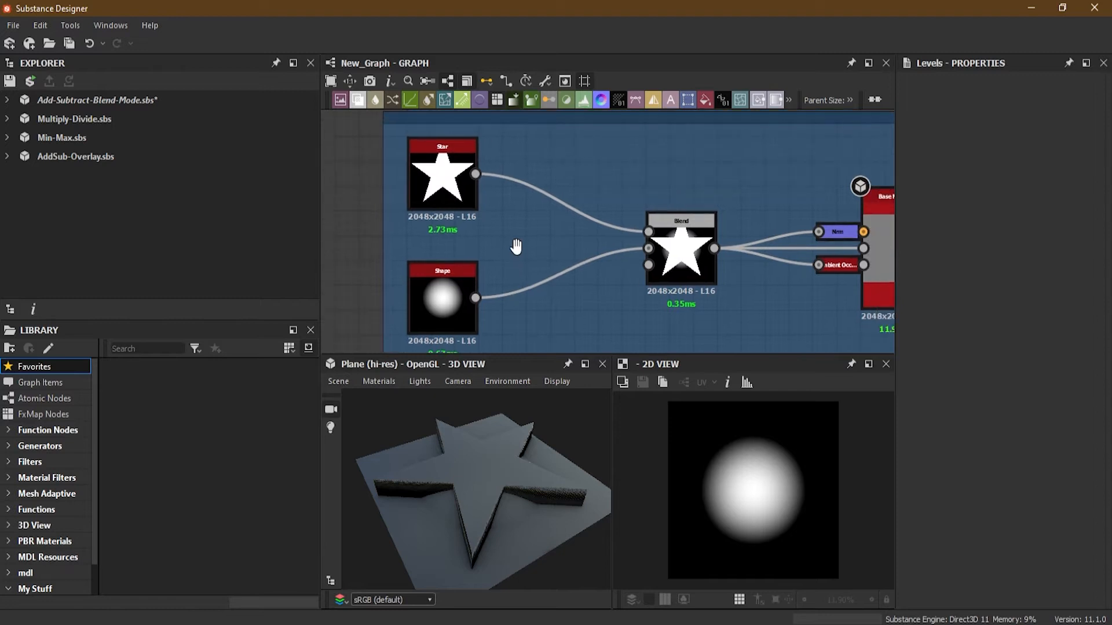
{"action": "left_click", "coordinate": [680, 262]}
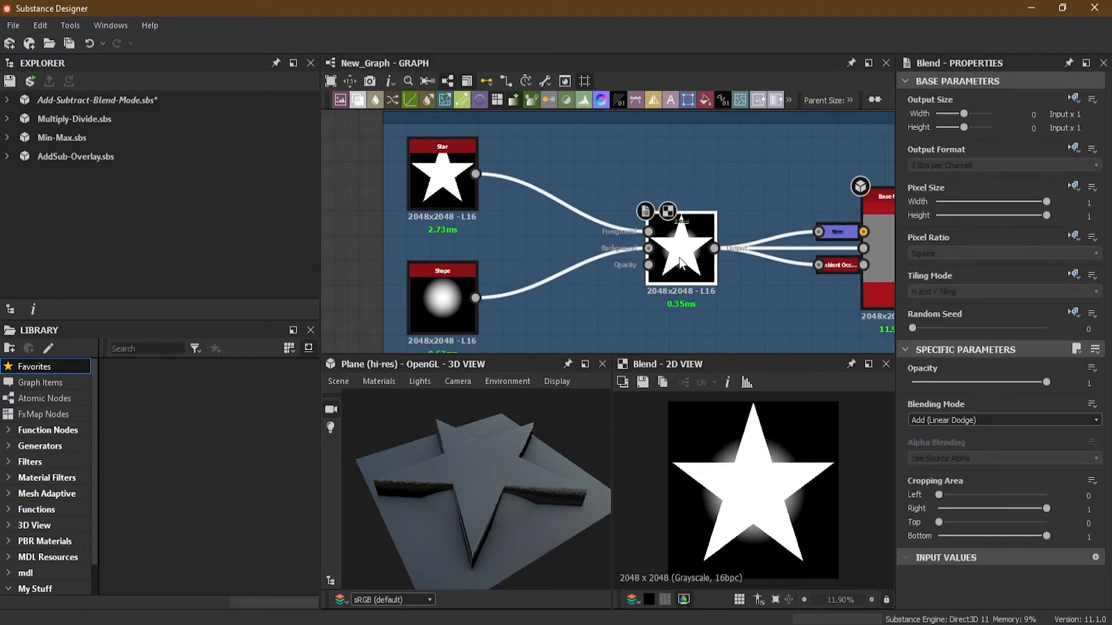
Move to the Add for Mask frame and preview its Dirt 2 node.
{"action": "left_click_drag", "start_coordinate": [550, 158], "coordinate": [592, 315]}
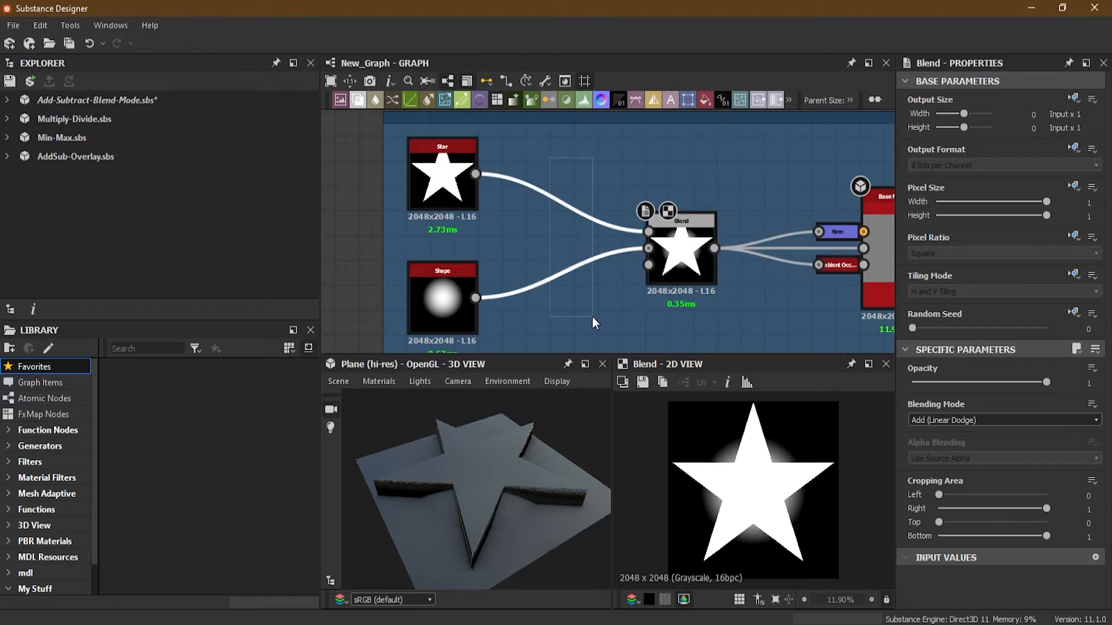
{"action": "left_click_drag", "start_coordinate": [561, 163], "coordinate": [588, 292]}
{"action": "left_click_drag", "start_coordinate": [593, 296], "coordinate": [593, 298]}
{"action": "key", "text": "x"}
{"action": "key", "text": "x"}
{"action": "key", "text": "x"}
{"action": "key", "text": "x"}
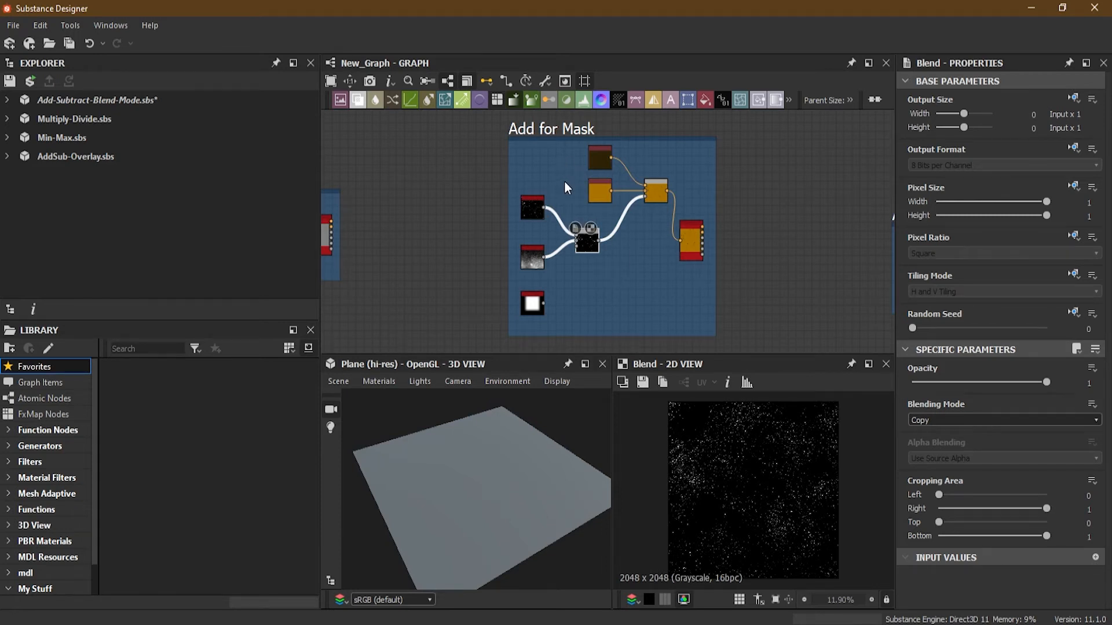
{"action": "scroll", "coordinate": [556, 180], "scroll_direction": "up", "scroll_amount": 3}
{"action": "middle_click_drag", "start_coordinate": [560, 168], "coordinate": [560, 246]}
{"action": "scroll", "coordinate": [519, 207], "scroll_direction": "up", "scroll_amount": 6}
{"action": "left_click", "coordinate": [518, 248]}
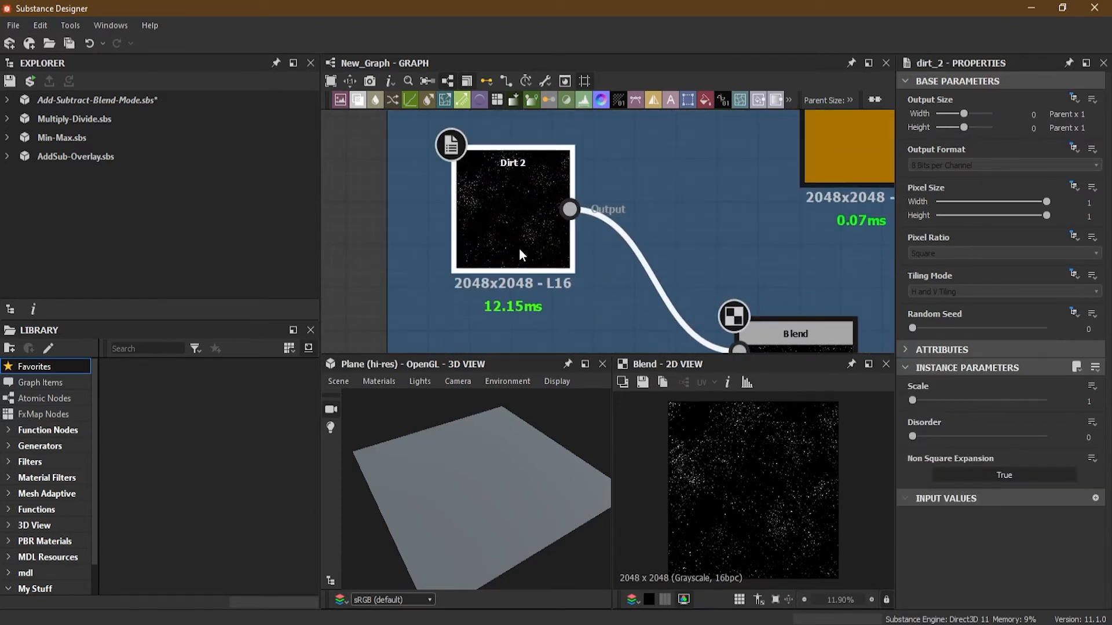
{"action": "double_click", "coordinate": [510, 235]}
{"action": "left_click_drag", "start_coordinate": [514, 249], "coordinate": [513, 233]}
Inspect the Dirt Gradient node and the Blend node it feeds in the Add for Mask frame.
{"action": "scroll", "coordinate": [560, 270], "scroll_direction": "down", "scroll_amount": 2}
{"action": "middle_click_drag", "start_coordinate": [560, 268], "coordinate": [553, 126]}
{"action": "scroll", "coordinate": [543, 219], "scroll_direction": "up", "scroll_amount": 3}
{"action": "left_click", "coordinate": [480, 279]}
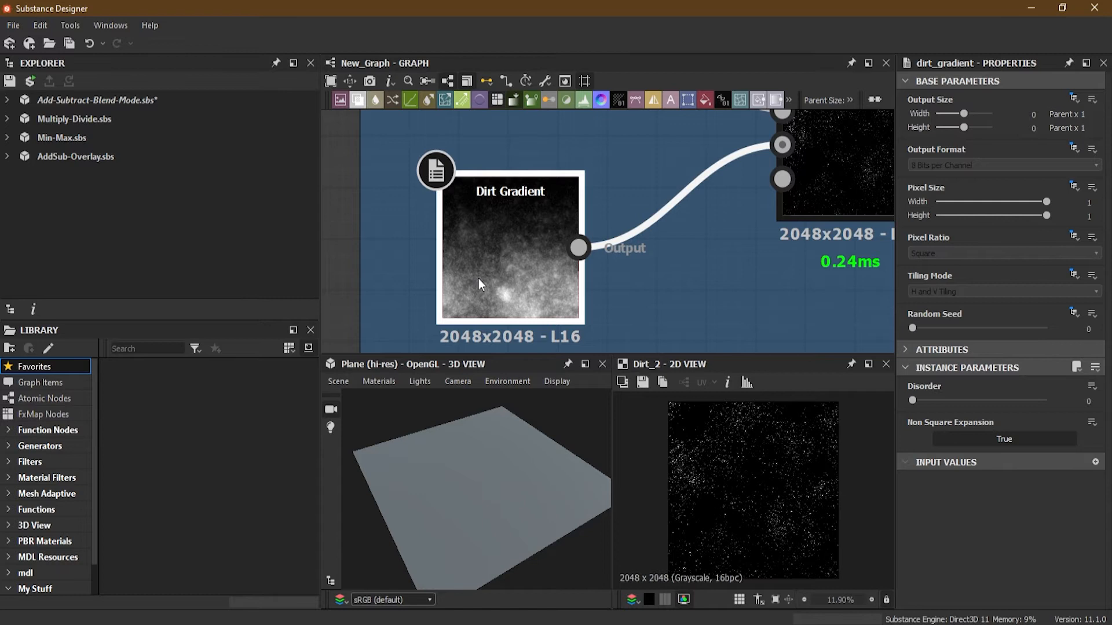
{"action": "scroll", "coordinate": [516, 276], "scroll_direction": "down", "scroll_amount": 2}
{"action": "middle_click_drag", "start_coordinate": [531, 302], "coordinate": [512, 242]}
{"action": "scroll", "coordinate": [533, 219], "scroll_direction": "down", "scroll_amount": 2}
{"action": "left_click", "coordinate": [651, 281]}
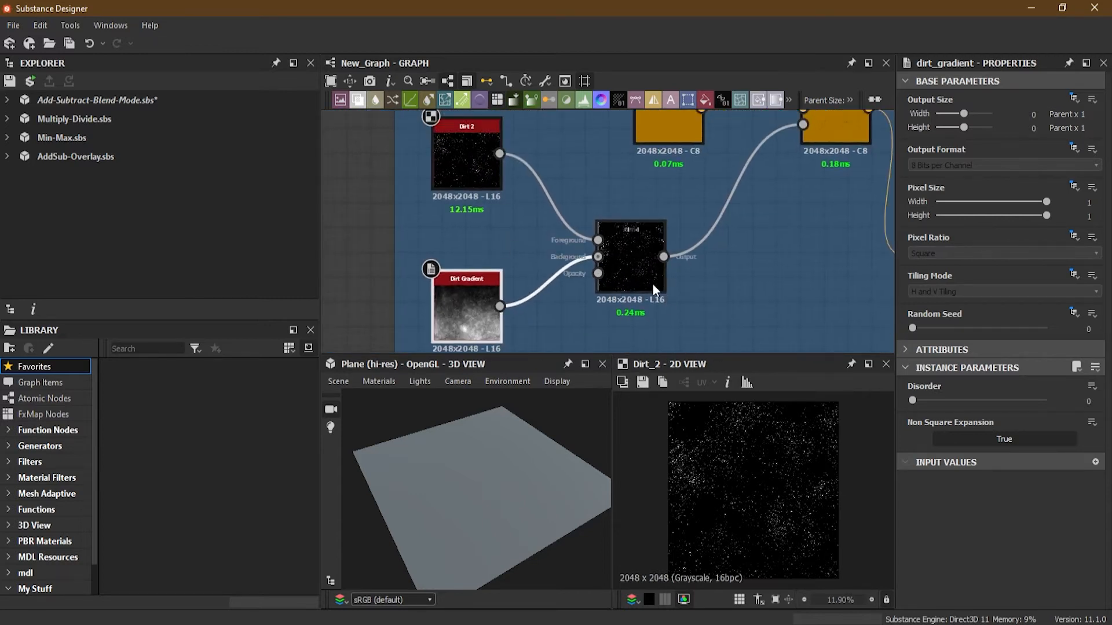
{"action": "scroll", "coordinate": [644, 273], "scroll_direction": "up", "scroll_amount": 3}
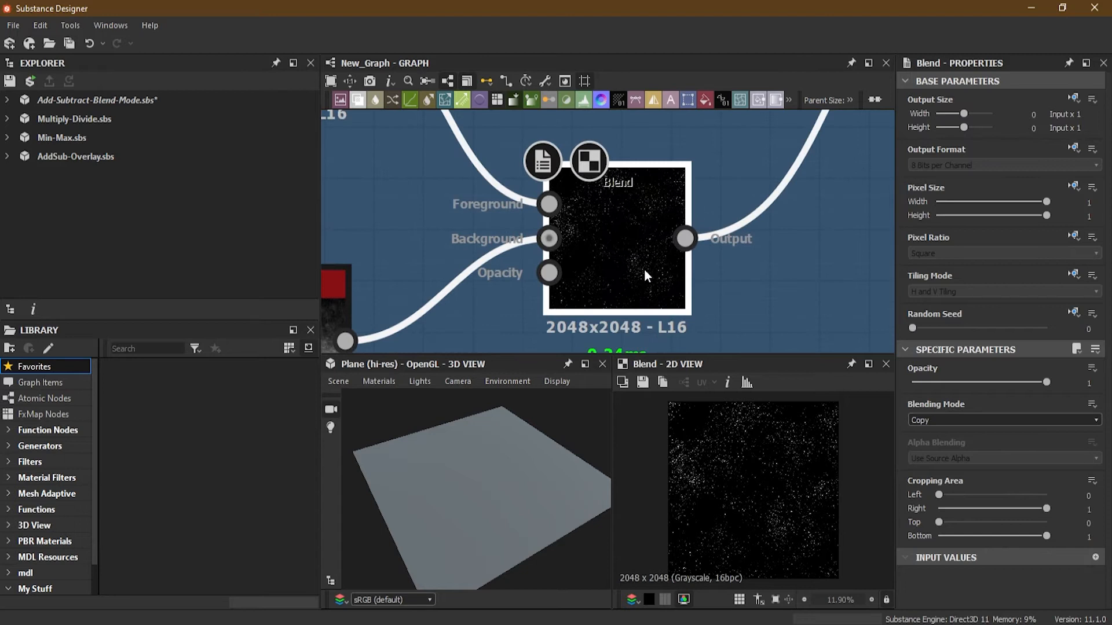
Set the dirt mask Blend node's blending mode to Add (Linear Dodge).
{"action": "middle_click_drag", "start_coordinate": [436, 196], "coordinate": [679, 366]}
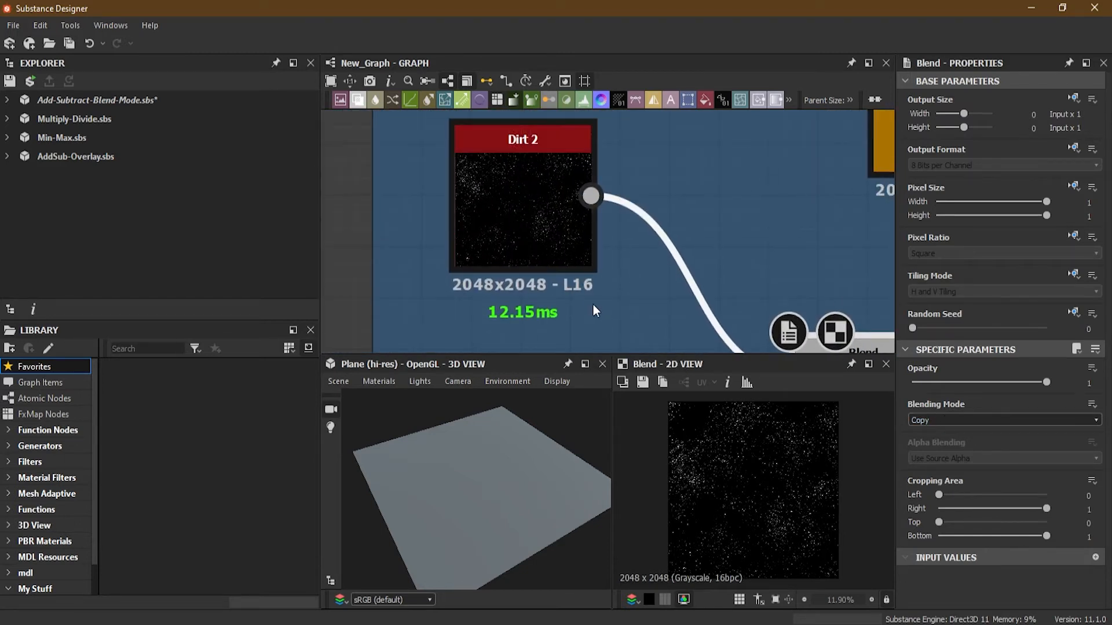
{"action": "middle_click_drag", "start_coordinate": [592, 308], "coordinate": [562, 101]}
{"action": "middle_click_drag", "start_coordinate": [576, 221], "coordinate": [485, 235]}
{"action": "scroll", "coordinate": [503, 206], "scroll_direction": "down", "scroll_amount": 3}
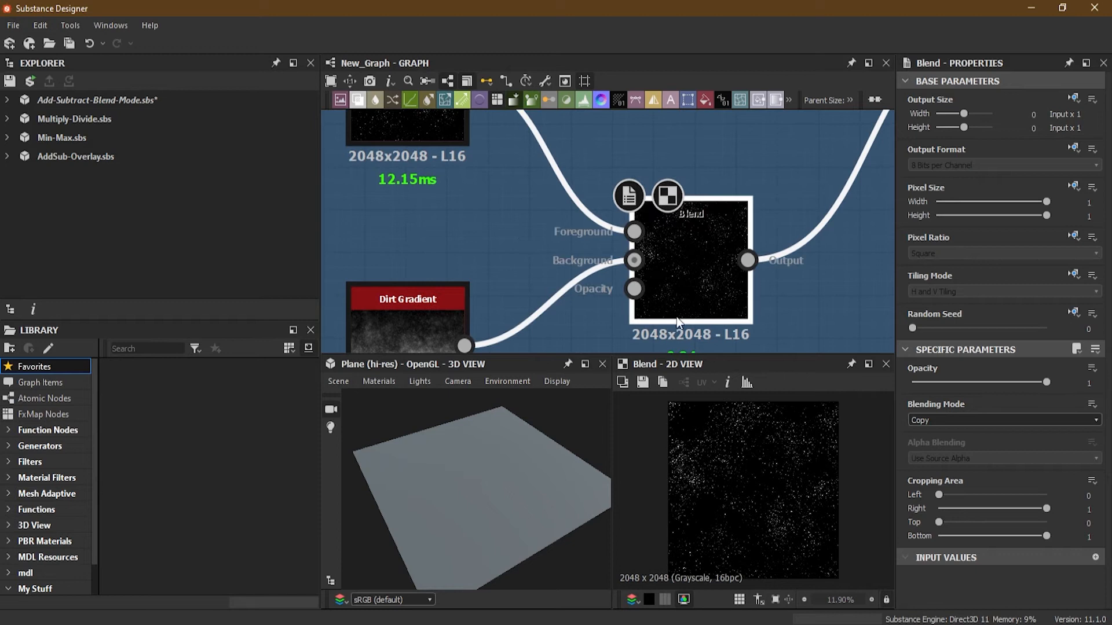
{"action": "left_click", "coordinate": [988, 420]}
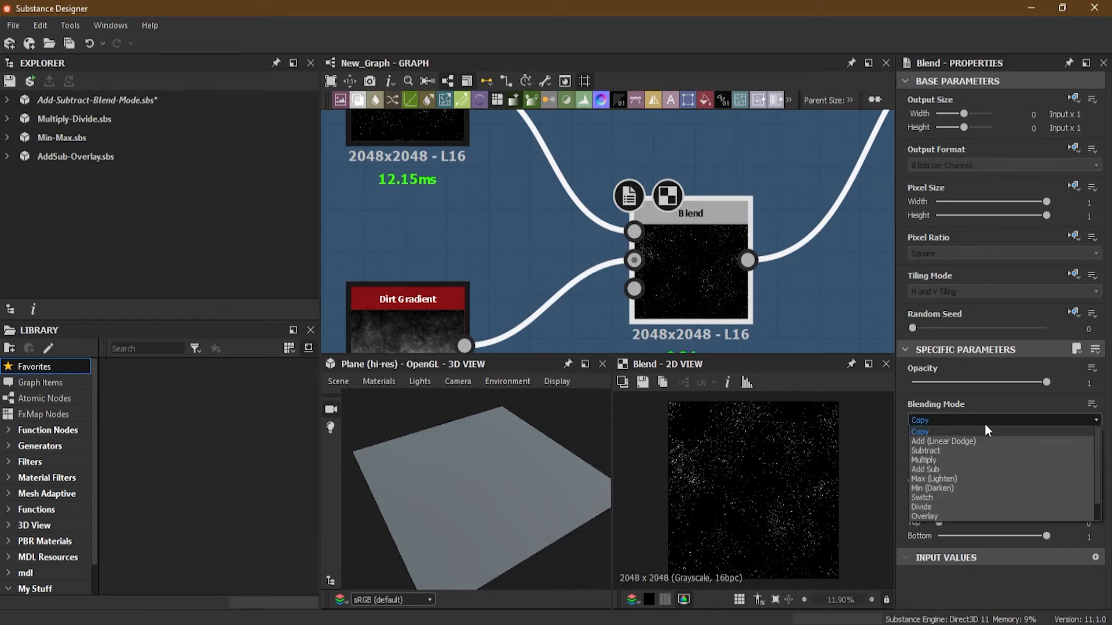
{"action": "left_click", "coordinate": [959, 442]}
Examine the Add-blended dirt mask on the Blend node and in the 2D view.
{"action": "middle_click_drag", "start_coordinate": [426, 161], "coordinate": [429, 261]}
{"action": "middle_click_drag", "start_coordinate": [543, 301], "coordinate": [517, 131]}
{"action": "scroll", "coordinate": [704, 198], "scroll_direction": "up", "scroll_amount": 5}
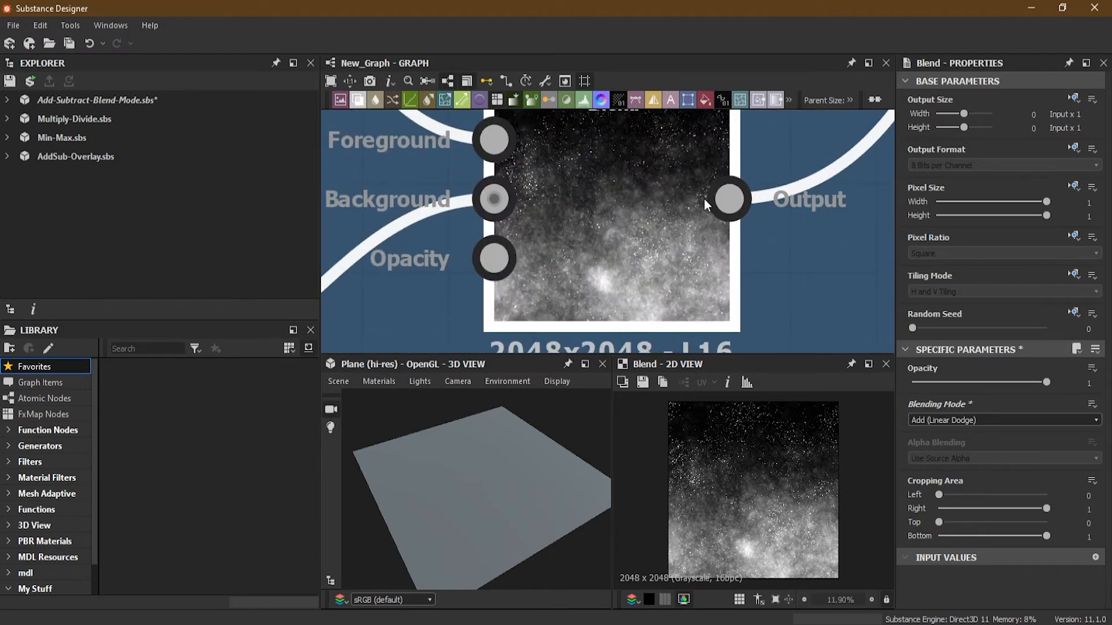
{"action": "scroll", "coordinate": [608, 268], "scroll_direction": "up", "scroll_amount": 1}
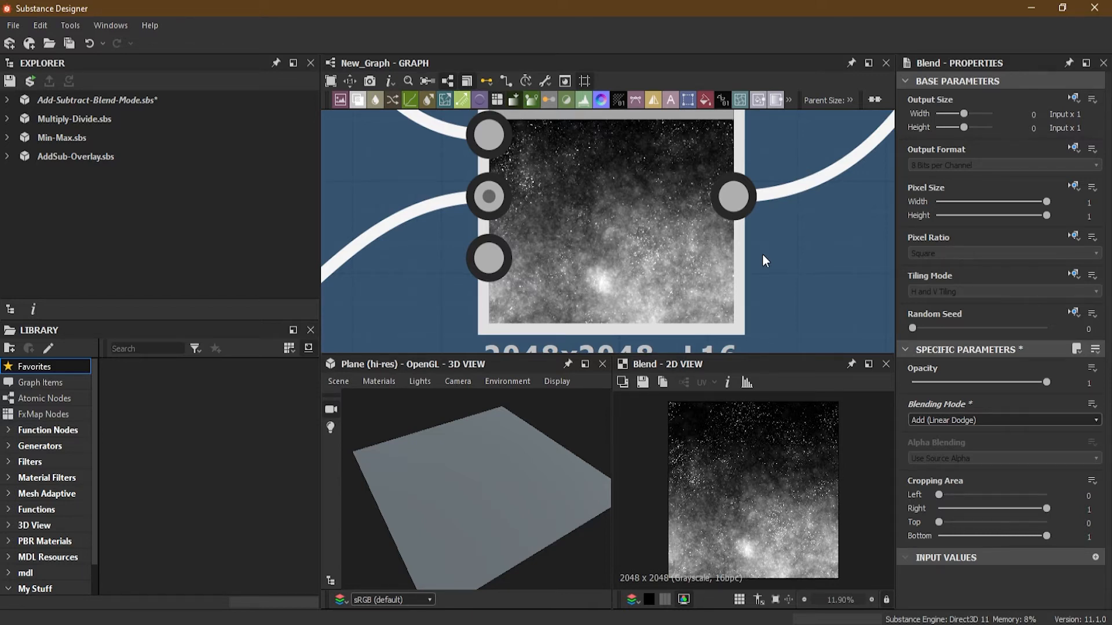
{"action": "scroll", "coordinate": [562, 247], "scroll_direction": "down", "scroll_amount": 5}
{"action": "middle_click_drag", "start_coordinate": [466, 269], "coordinate": [547, 223]}
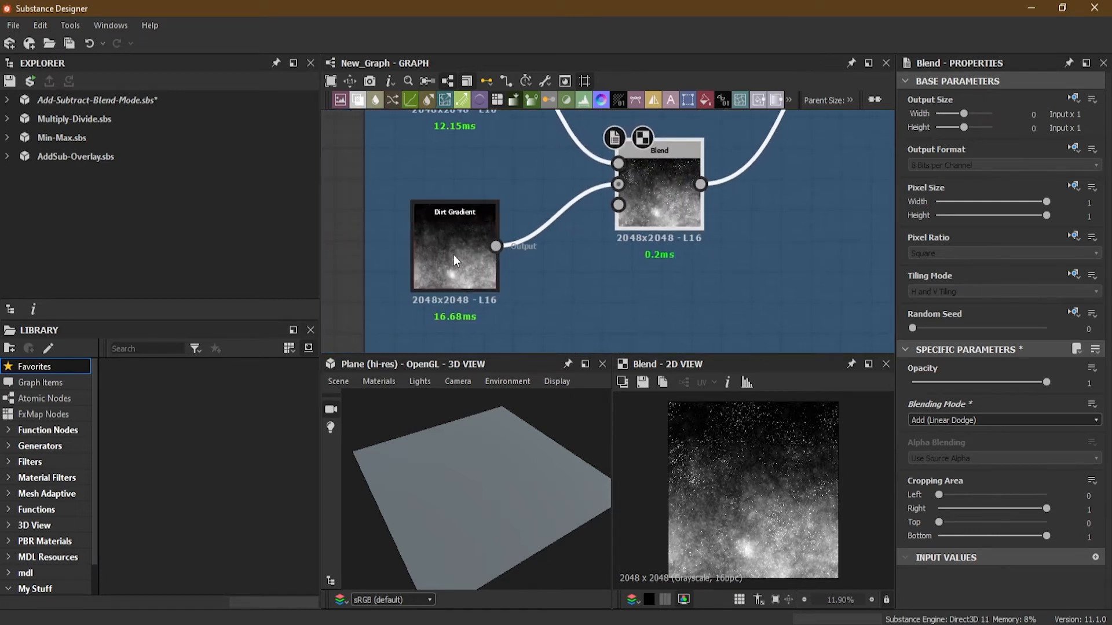
{"action": "middle_click_drag", "start_coordinate": [543, 121], "coordinate": [539, 226]}
{"action": "middle_click_drag", "start_coordinate": [599, 265], "coordinate": [532, 176]}
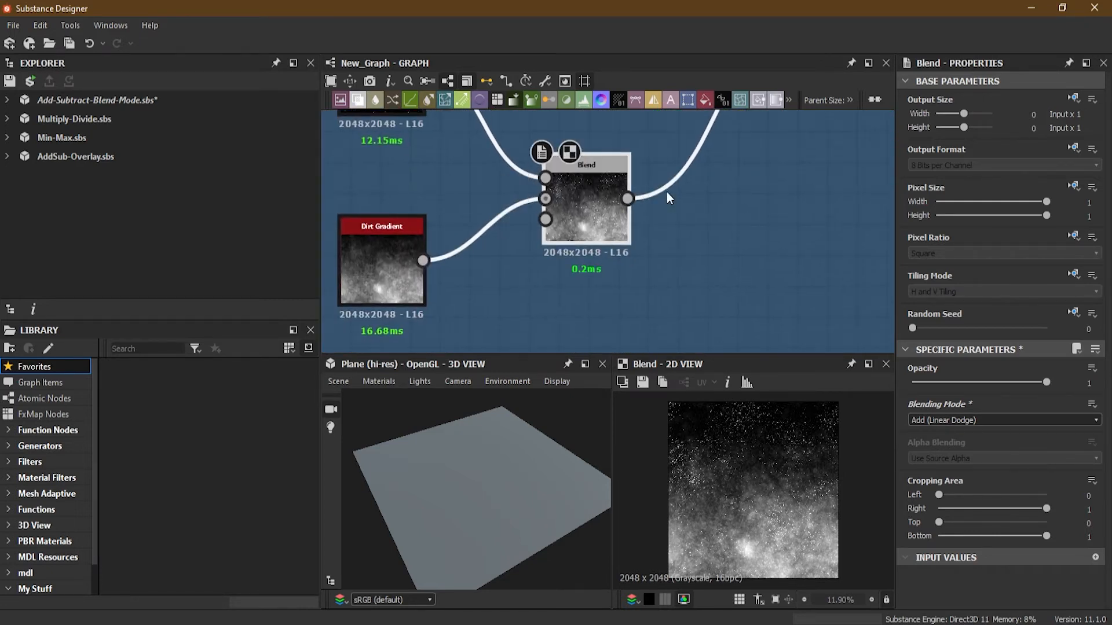
{"action": "scroll", "coordinate": [664, 187], "scroll_direction": "up", "scroll_amount": 3}
{"action": "scroll", "coordinate": [506, 227], "scroll_direction": "down", "scroll_amount": 3}
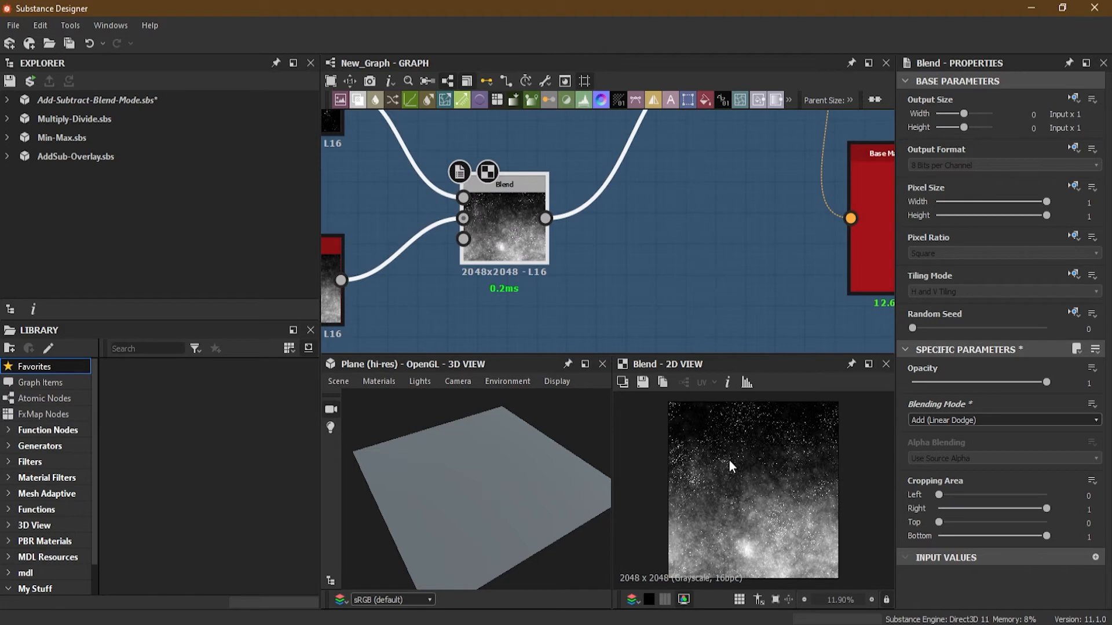
Select the Blend node fed by the Uniform Color nodes and preview it in the 2D view.
{"action": "middle_click_drag", "start_coordinate": [382, 177], "coordinate": [520, 239]}
{"action": "middle_click_drag", "start_coordinate": [780, 211], "coordinate": [819, 138]}
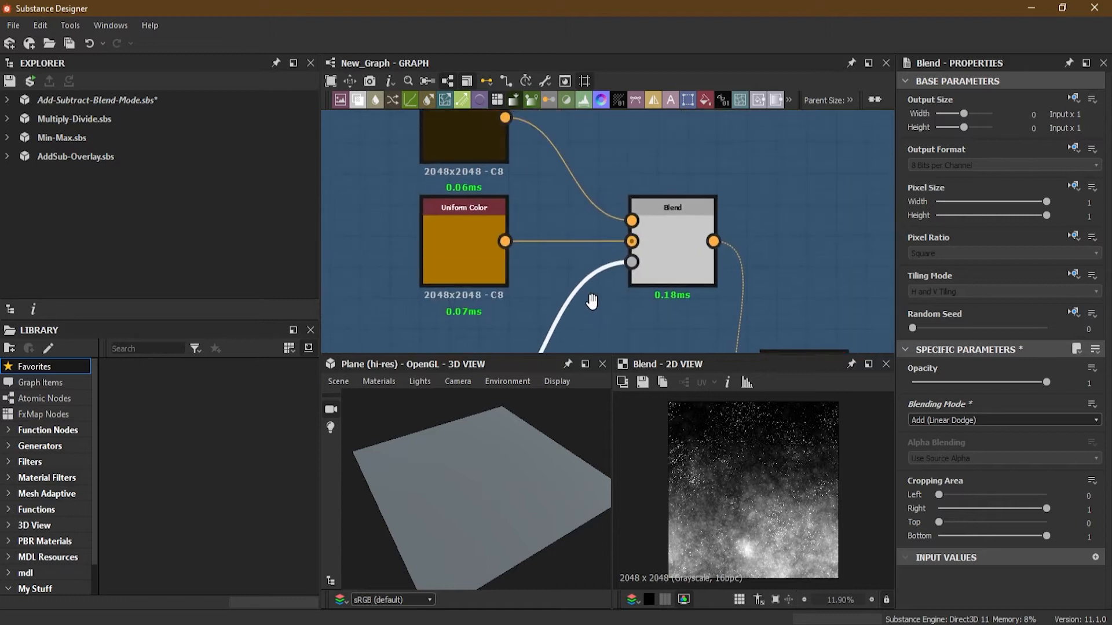
{"action": "scroll", "coordinate": [627, 262], "scroll_direction": "up", "scroll_amount": 3}
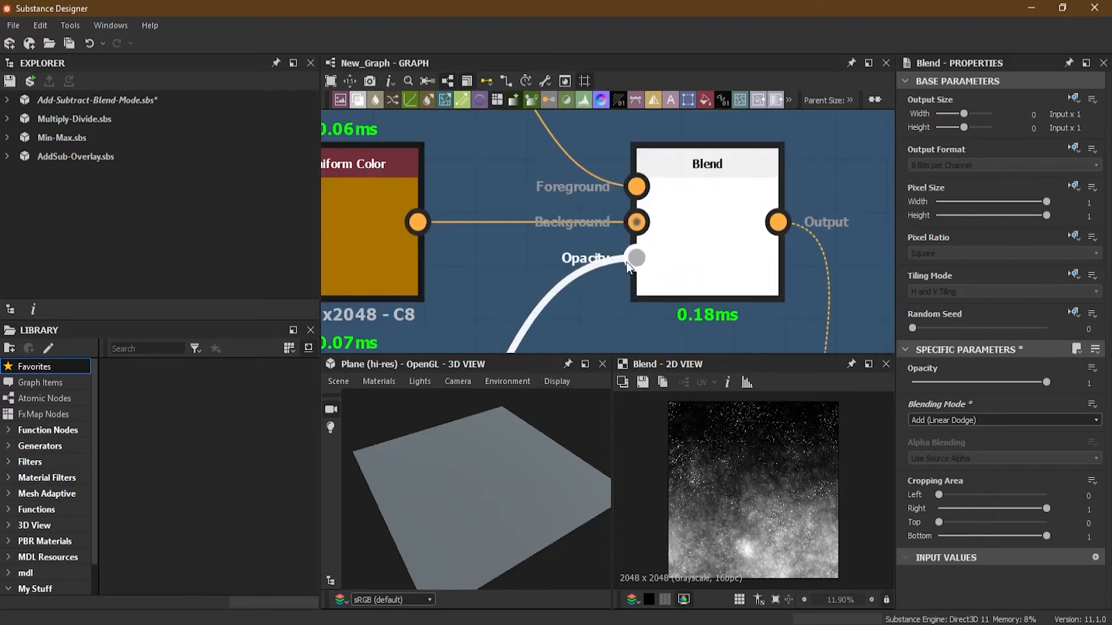
{"action": "left_click", "coordinate": [701, 252]}
{"action": "left_click_drag", "start_coordinate": [705, 213], "coordinate": [703, 209]}
{"action": "double_click", "coordinate": [704, 209]}
{"action": "mouse_move", "coordinate": [722, 253]}
{"action": "middle_mouse_down"}
{"action": "mouse_move", "coordinate": [697, 206]}
{"action": "mouse_move", "coordinate": [722, 266]}
{"action": "middle_mouse_up"}
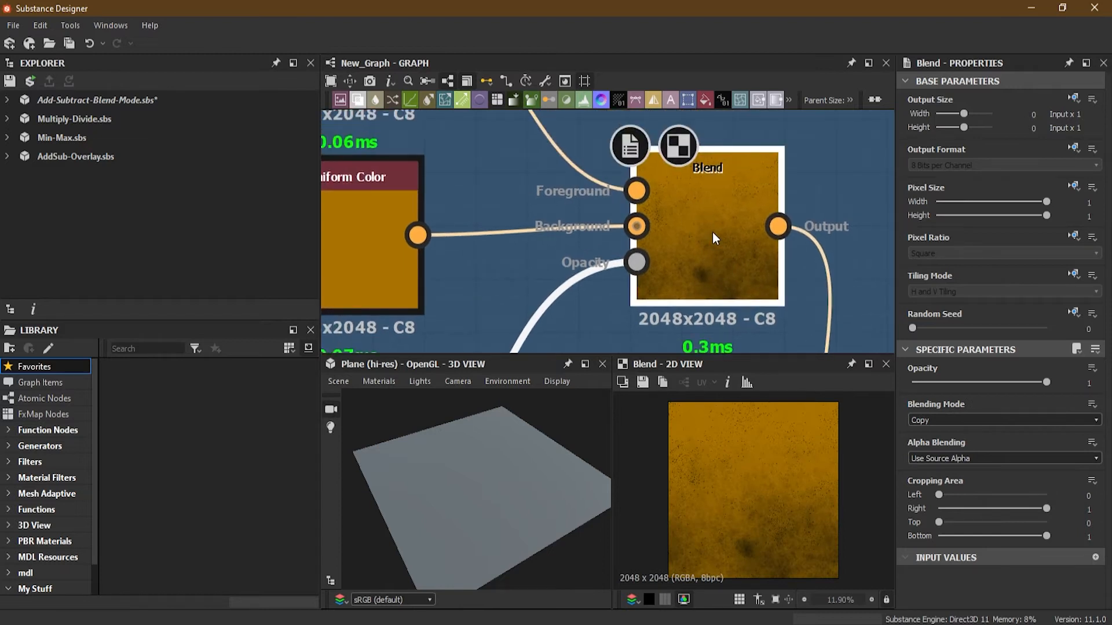
Inspect the Uniform Color nodes and the dirt mask connected to the colour Blend node.
{"action": "scroll", "coordinate": [691, 240], "scroll_direction": "down", "scroll_amount": 3}
{"action": "scroll", "coordinate": [517, 179], "scroll_direction": "up", "scroll_amount": 5}
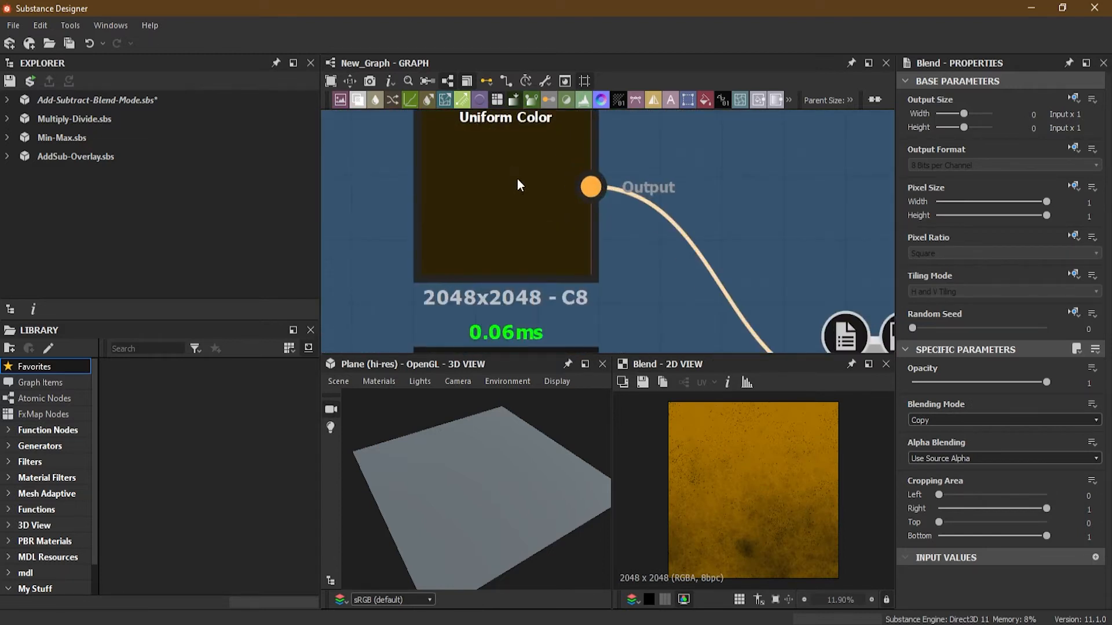
{"action": "middle_click_drag", "start_coordinate": [644, 283], "coordinate": [541, 128]}
{"action": "middle_click_drag", "start_coordinate": [614, 217], "coordinate": [672, 355]}
{"action": "middle_click_drag", "start_coordinate": [605, 283], "coordinate": [578, 118]}
{"action": "left_click", "coordinate": [437, 258]}
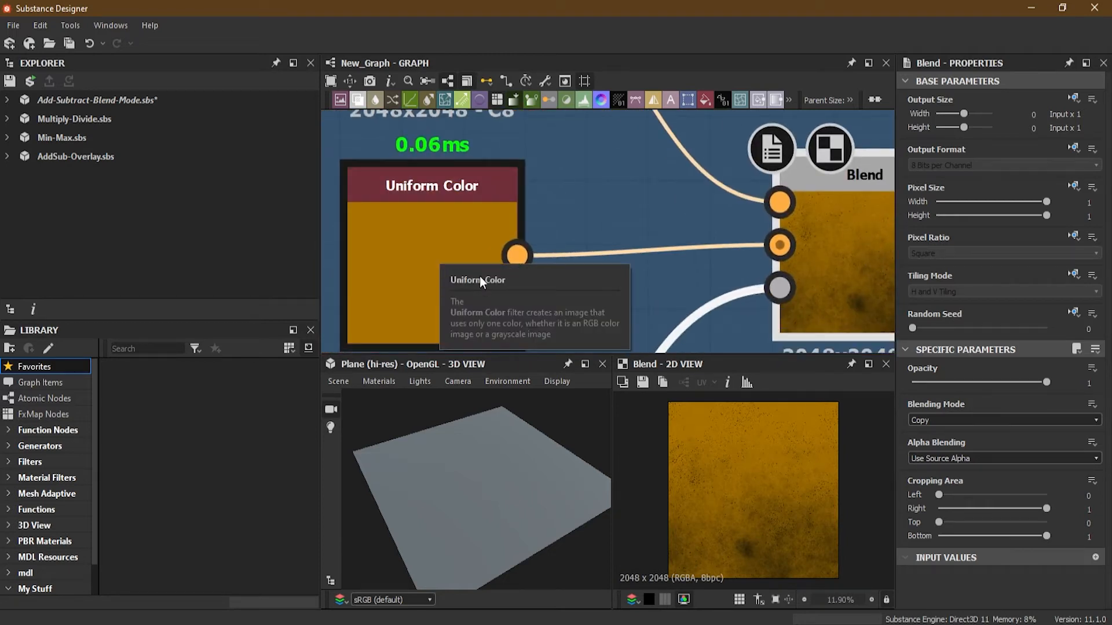
{"action": "middle_click_drag", "start_coordinate": [625, 288], "coordinate": [529, 279]}
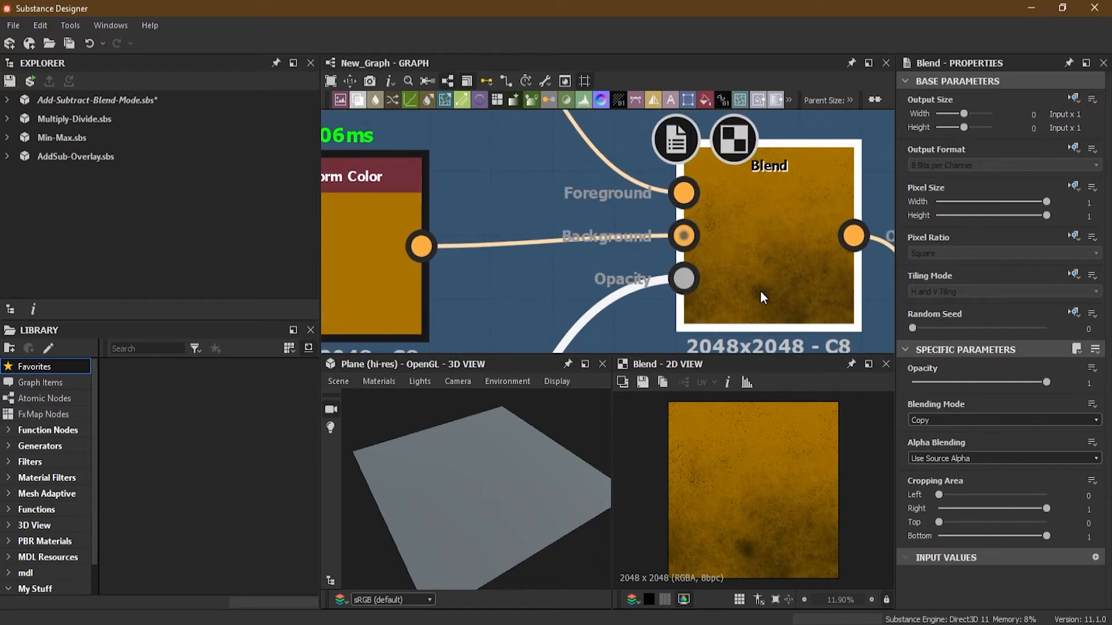
{"action": "middle_click_drag", "start_coordinate": [760, 291], "coordinate": [734, 218]}
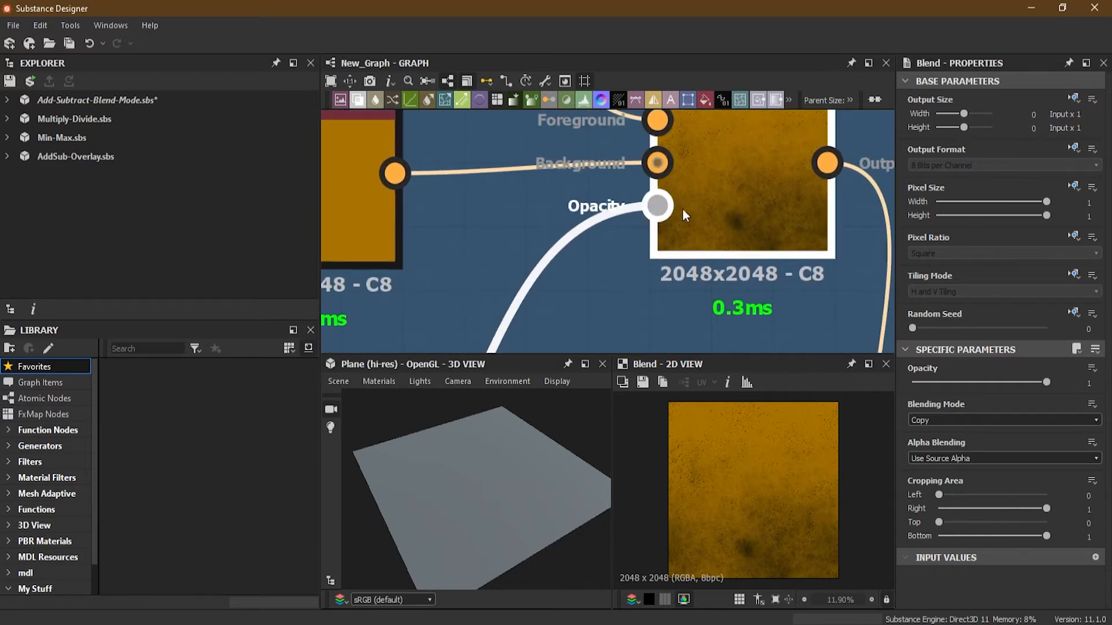
{"action": "middle_click_drag", "start_coordinate": [655, 211], "coordinate": [661, 252]}
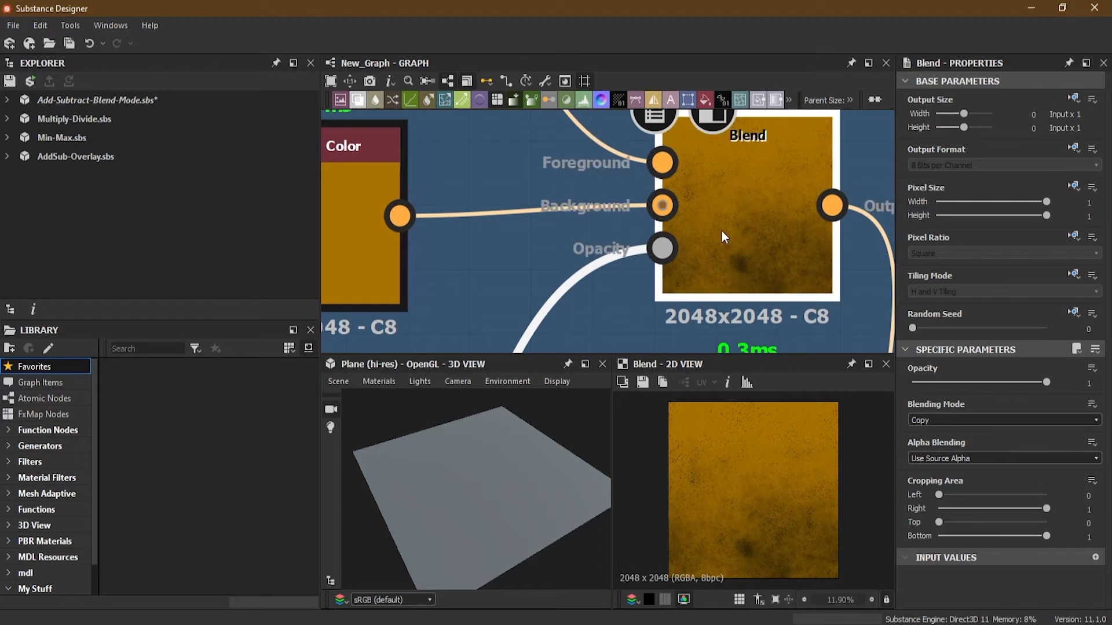
{"action": "scroll", "coordinate": [542, 279], "scroll_direction": "down", "scroll_amount": 3}
{"action": "middle_click_drag", "start_coordinate": [524, 299], "coordinate": [564, 164]}
{"action": "scroll", "coordinate": [553, 186], "scroll_direction": "up", "scroll_amount": 2}
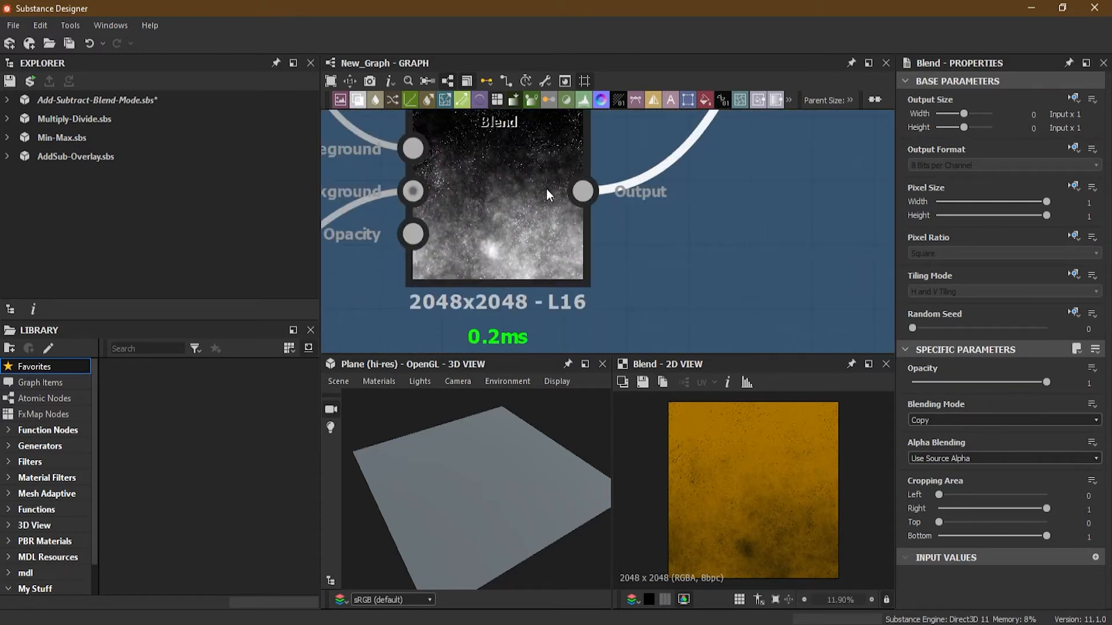
Follow the colour Blend output to the Base Material and display the material in the 3D view.
{"action": "middle_click_drag", "start_coordinate": [689, 149], "coordinate": [546, 374]}
{"action": "middle_click_drag", "start_coordinate": [687, 156], "coordinate": [760, 105]}
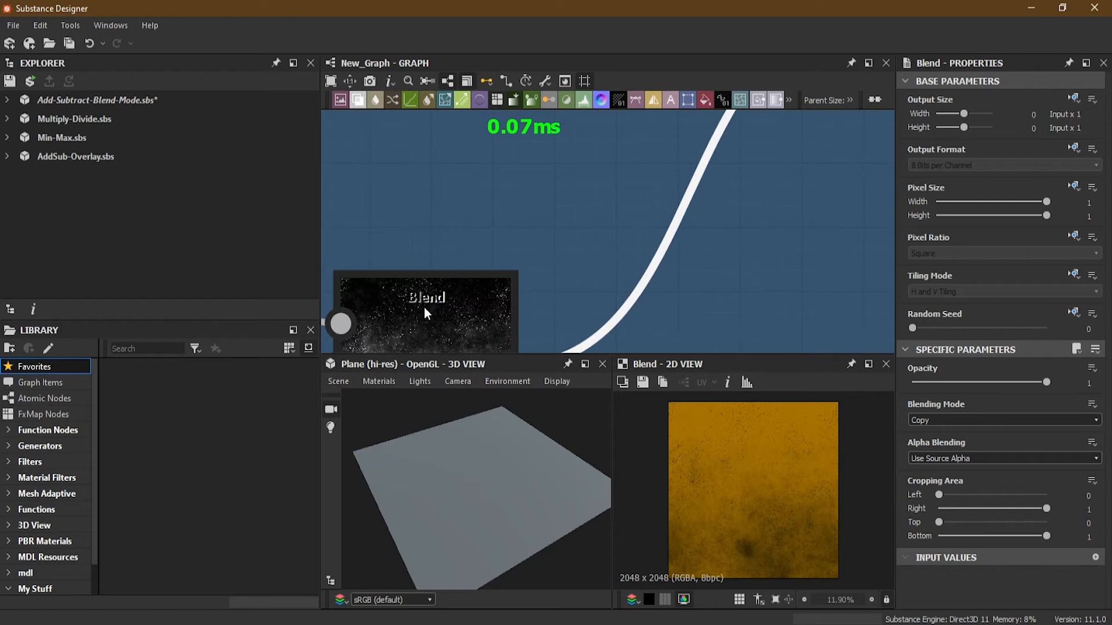
{"action": "middle_click_drag", "start_coordinate": [636, 206], "coordinate": [532, 347]}
{"action": "middle_click_drag", "start_coordinate": [788, 127], "coordinate": [595, 295]}
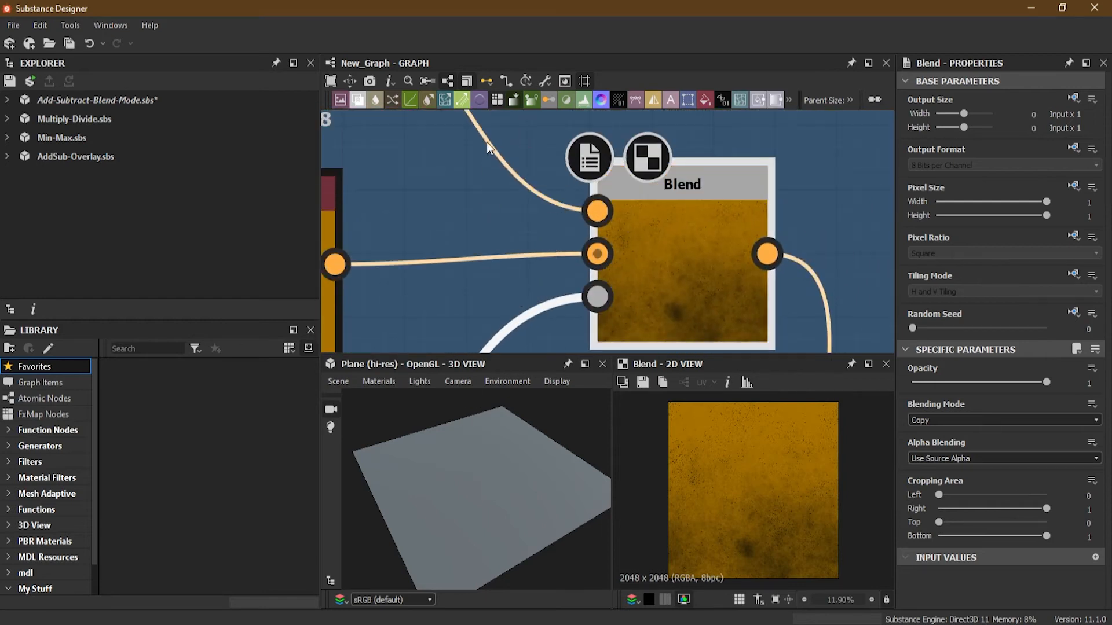
{"action": "scroll", "coordinate": [548, 190], "scroll_direction": "down", "scroll_amount": 3}
{"action": "middle_click_drag", "start_coordinate": [387, 145], "coordinate": [415, 186]}
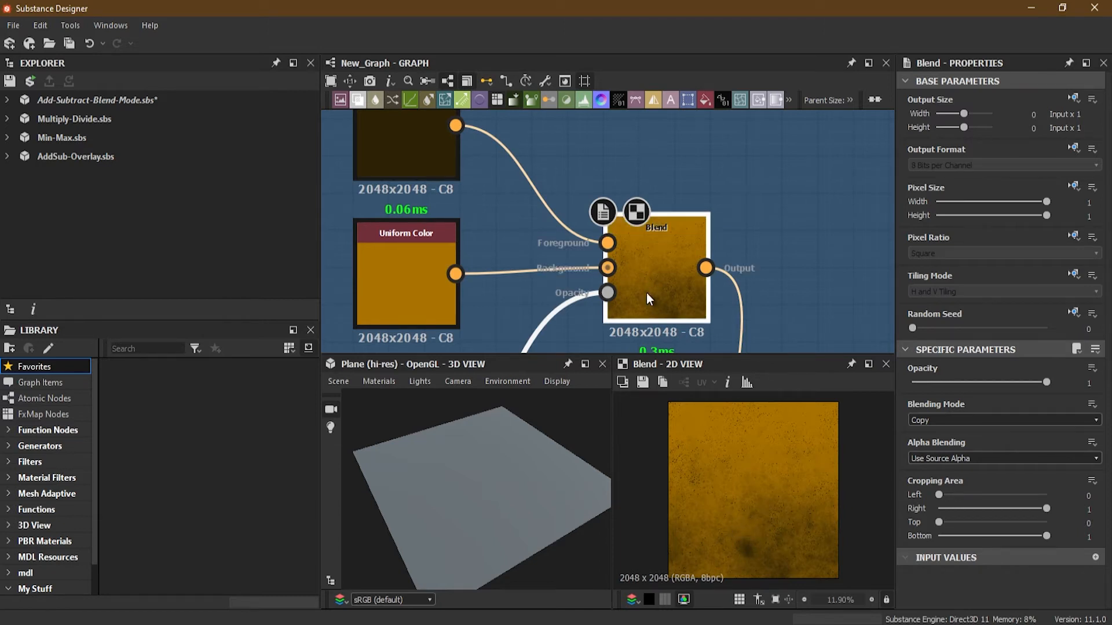
{"action": "scroll", "coordinate": [691, 320], "scroll_direction": "down", "scroll_amount": 4}
{"action": "middle_click_drag", "start_coordinate": [729, 295], "coordinate": [663, 109]}
{"action": "left_click_drag", "start_coordinate": [682, 238], "coordinate": [467, 506]}
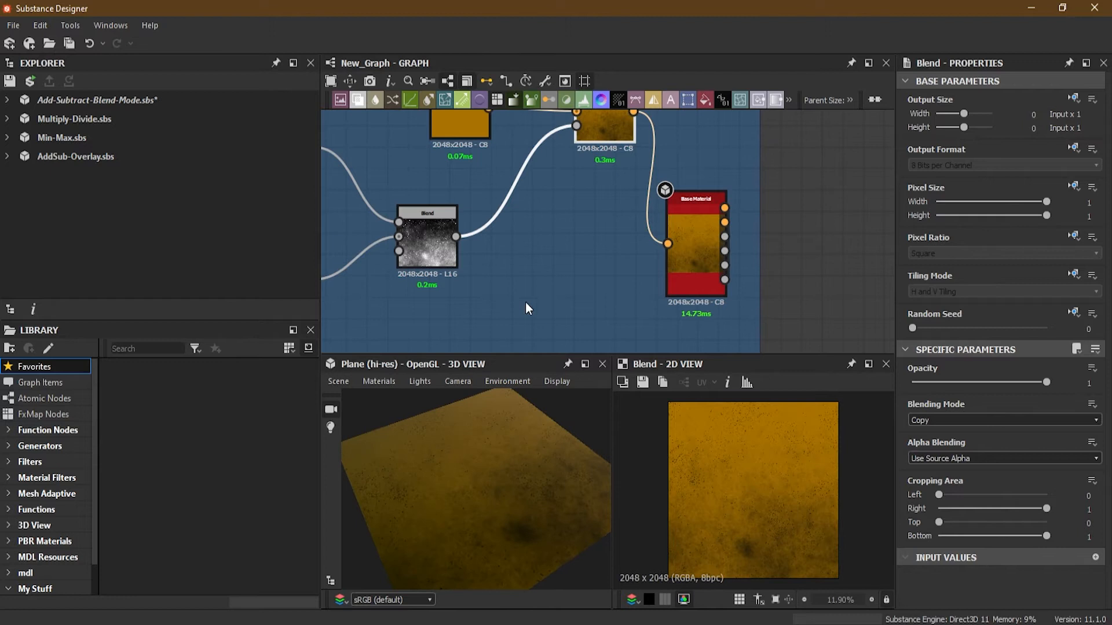
Set the Blend node in the Add for Height Map frame to Add (Linear Dodge) blending.
{"action": "scroll", "coordinate": [543, 270], "scroll_direction": "down", "scroll_amount": 5}
{"action": "middle_click_drag", "start_coordinate": [543, 273], "coordinate": [533, 217]}
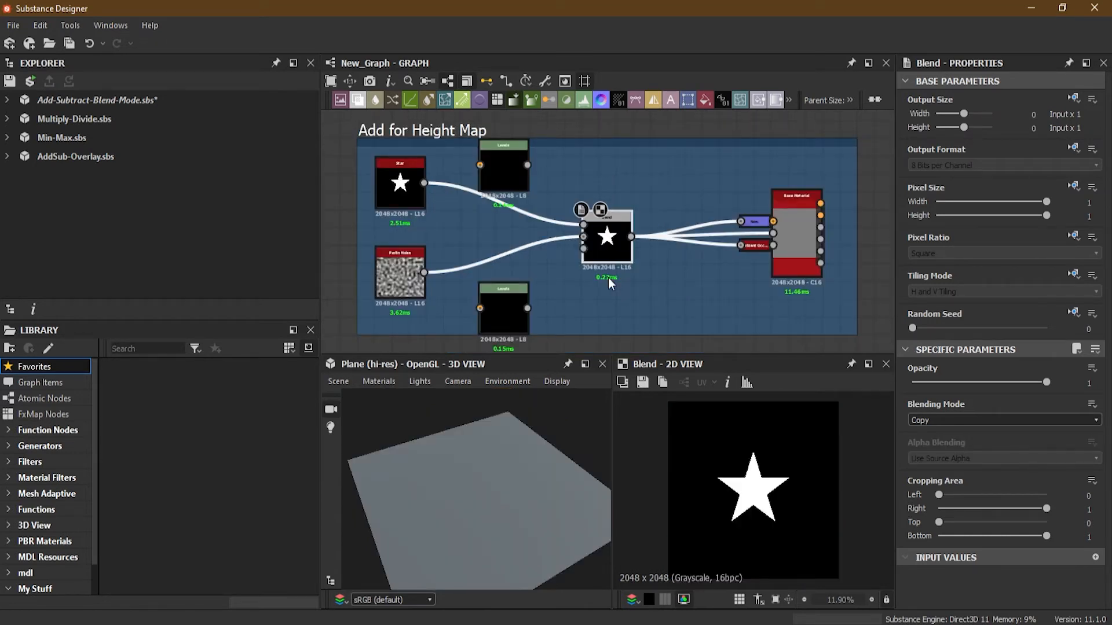
{"action": "left_click_drag", "start_coordinate": [485, 499], "coordinate": [494, 472]}
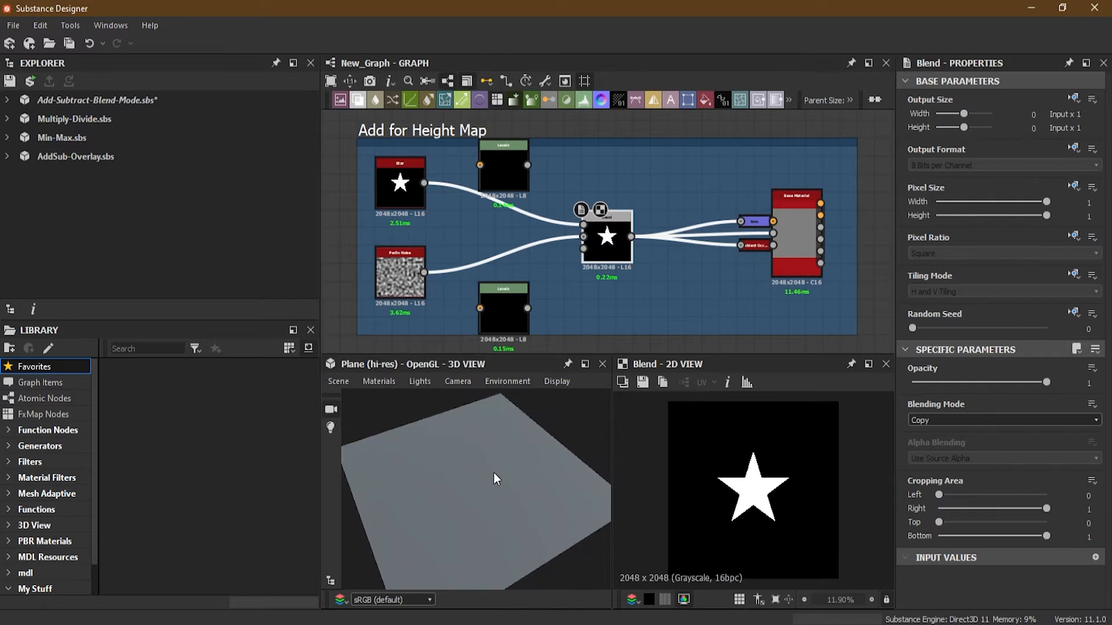
{"action": "scroll", "coordinate": [496, 474], "scroll_direction": "down", "scroll_amount": 1}
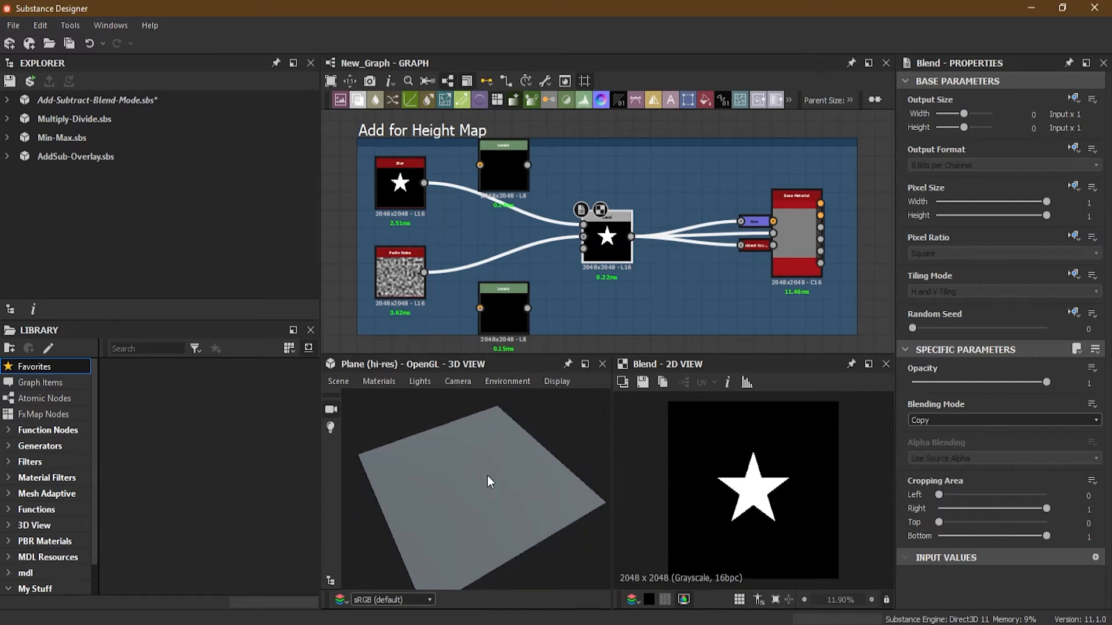
{"action": "scroll", "coordinate": [408, 272], "scroll_direction": "up", "scroll_amount": 3}
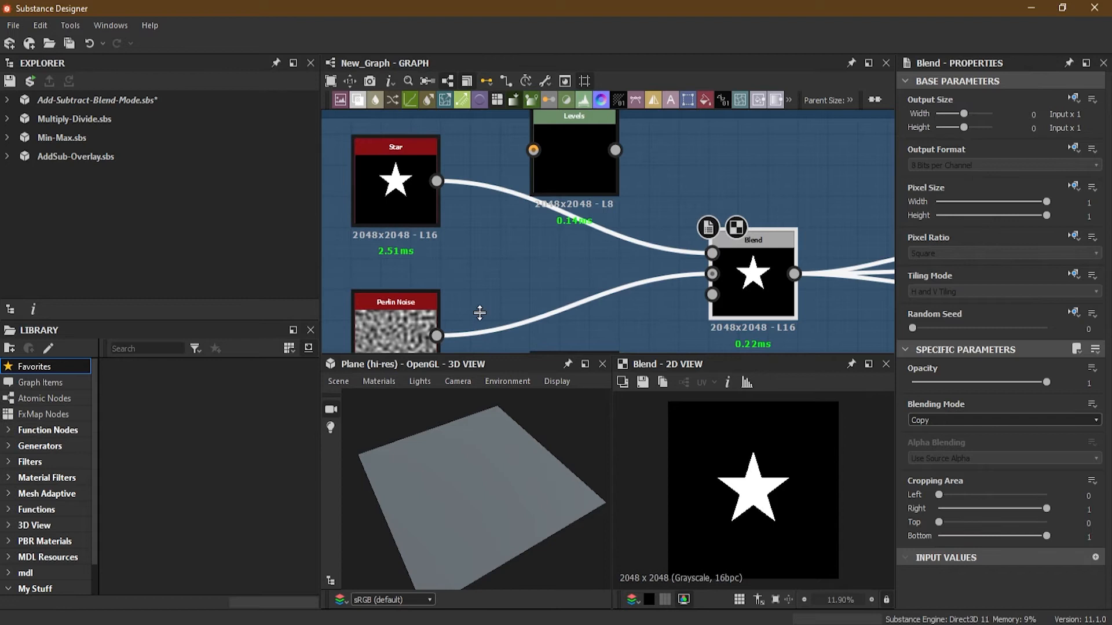
{"action": "middle_click_drag", "start_coordinate": [618, 261], "coordinate": [587, 298]}
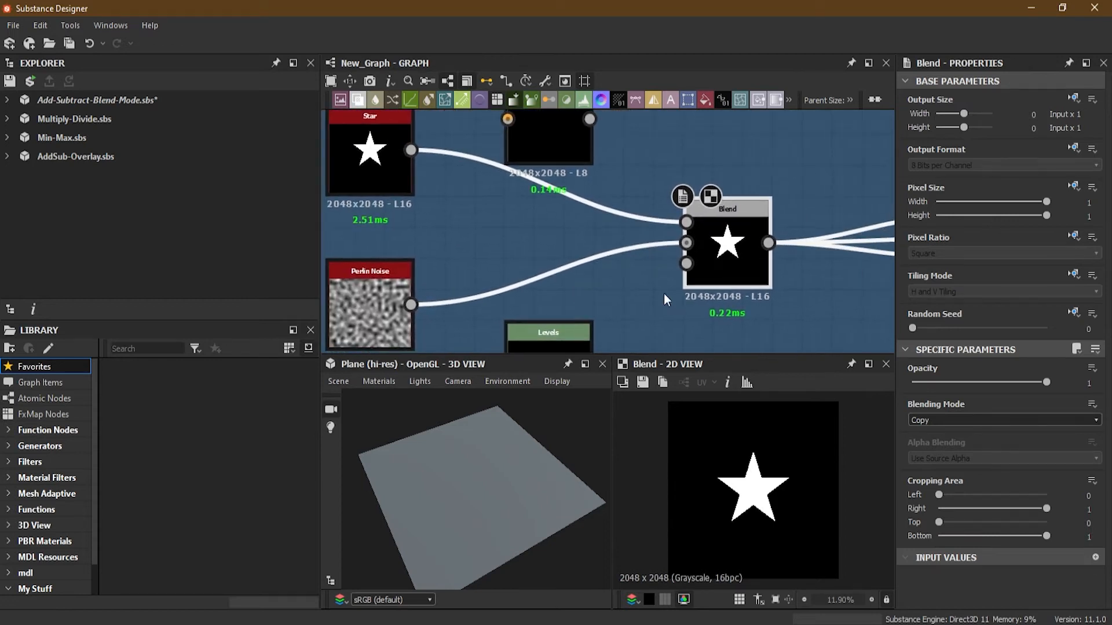
{"action": "middle_click_drag", "start_coordinate": [749, 263], "coordinate": [675, 269]}
{"action": "scroll", "coordinate": [674, 270], "scroll_direction": "up", "scroll_amount": 3}
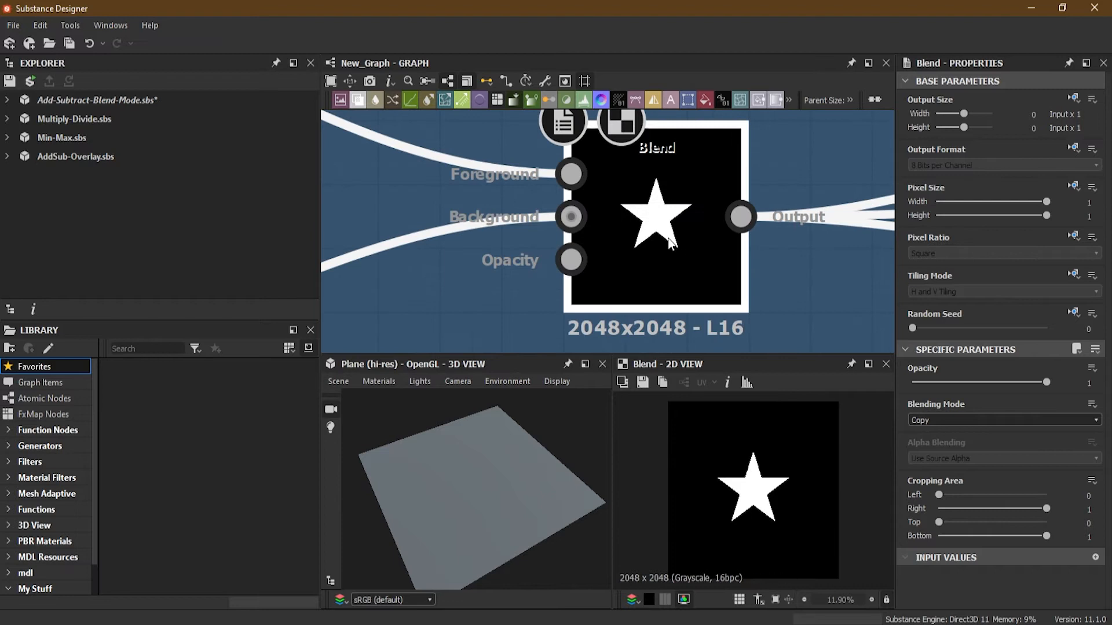
{"action": "left_click", "coordinate": [944, 420]}
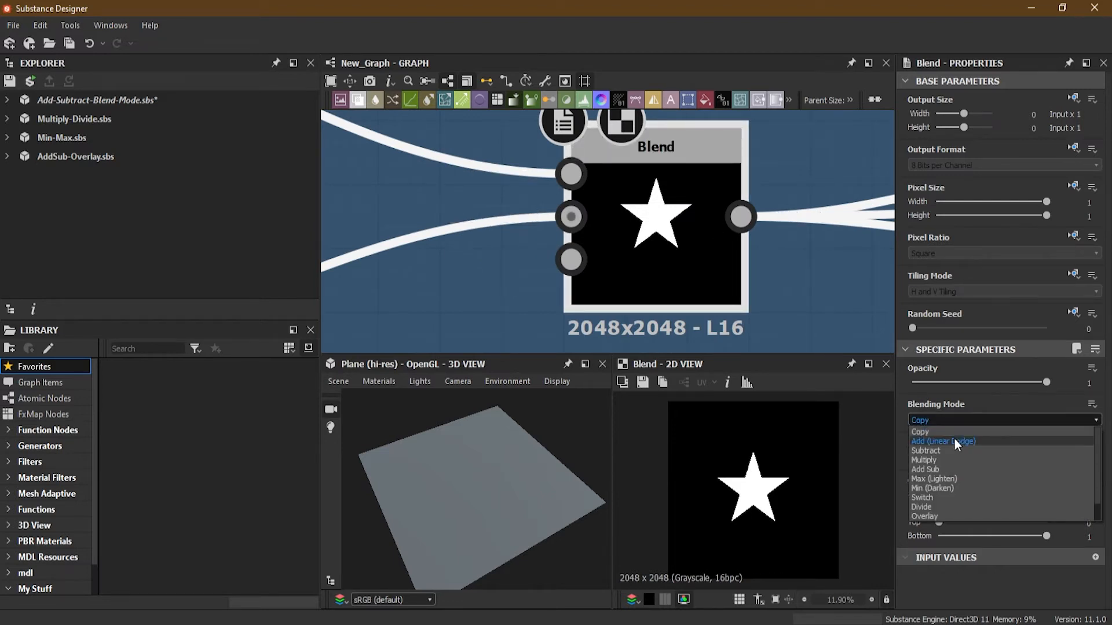
{"action": "left_click", "coordinate": [983, 444]}
Inspect the combined star and Perlin Noise height in the 2D and 3D views.
{"action": "scroll", "coordinate": [693, 207], "scroll_direction": "up", "scroll_amount": 3}
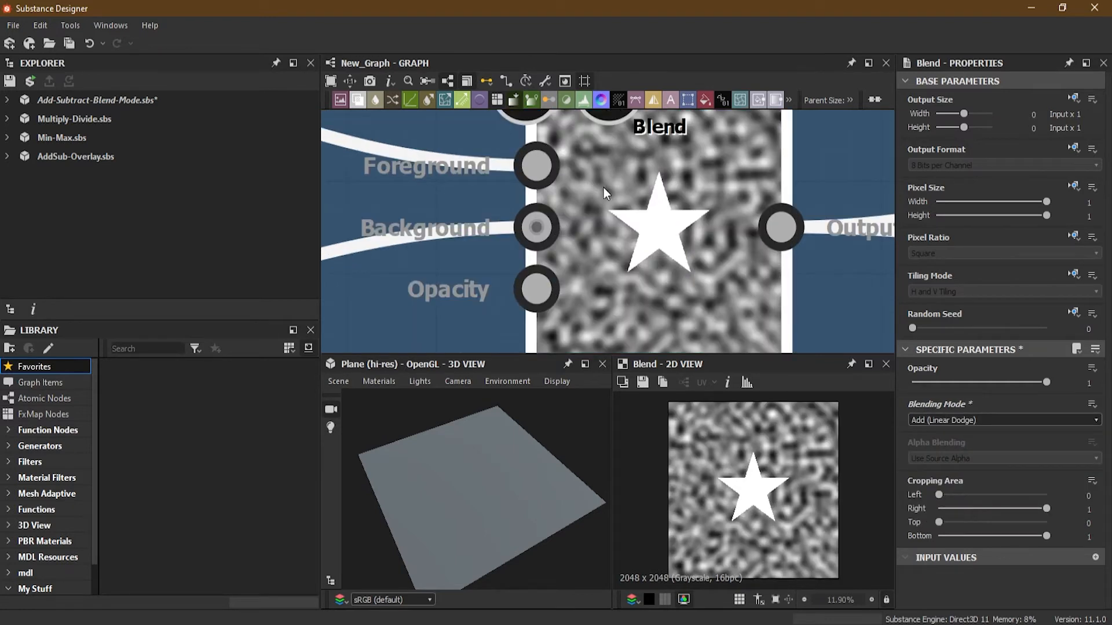
{"action": "scroll", "coordinate": [599, 227], "scroll_direction": "down", "scroll_amount": 3}
{"action": "middle_click_drag", "start_coordinate": [470, 200], "coordinate": [654, 237]}
{"action": "middle_click_drag", "start_coordinate": [509, 238], "coordinate": [461, 153]}
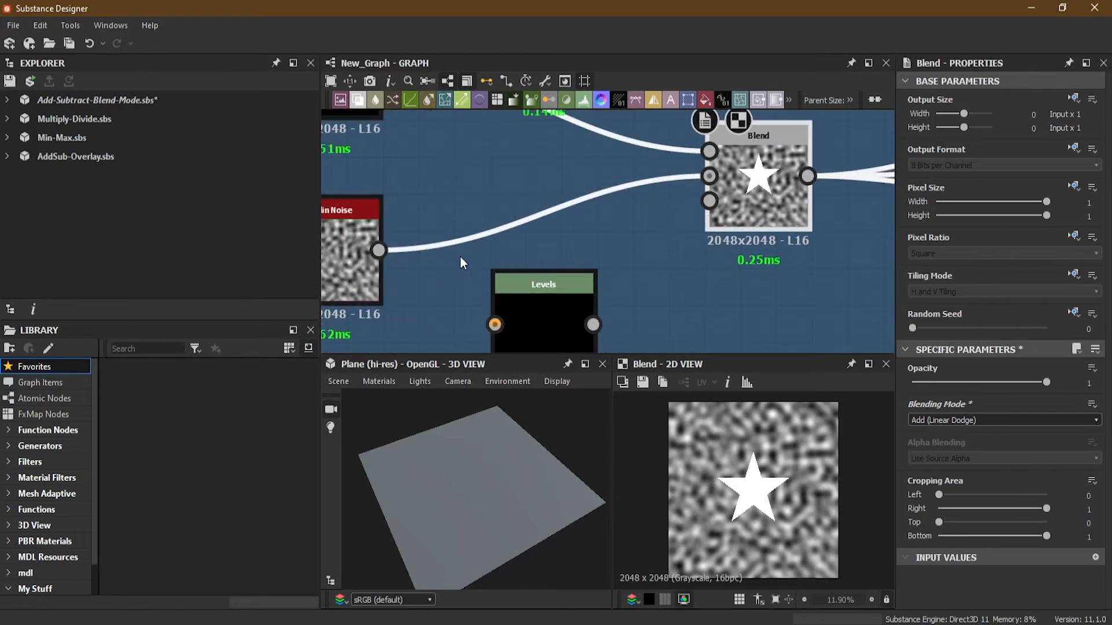
{"action": "scroll", "coordinate": [659, 218], "scroll_direction": "up", "scroll_amount": 4}
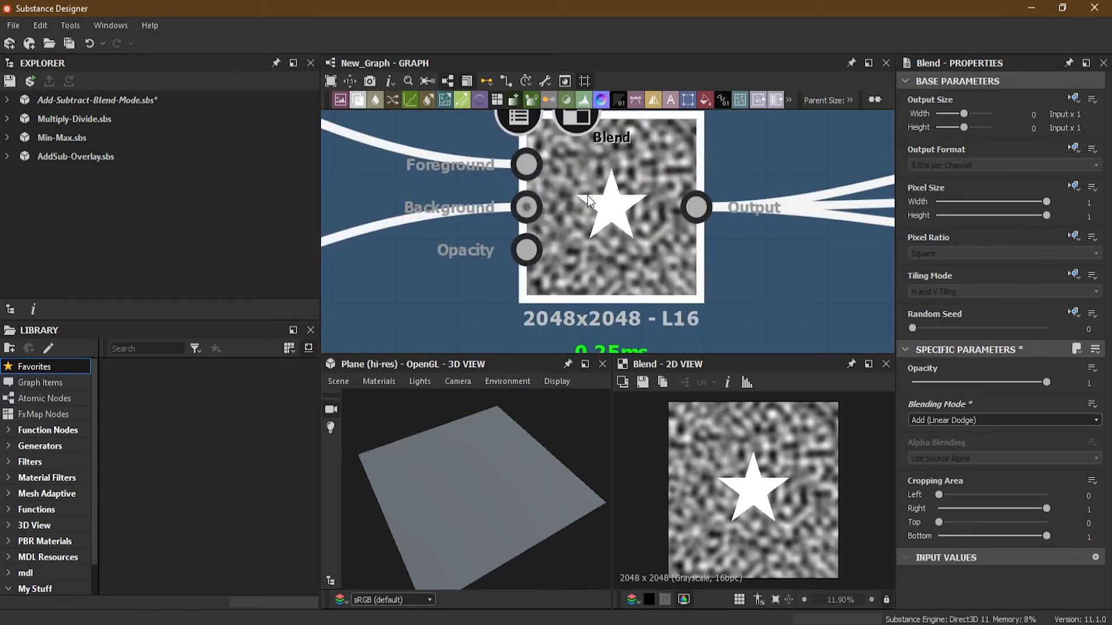
{"action": "scroll", "coordinate": [587, 196], "scroll_direction": "down", "scroll_amount": 6}
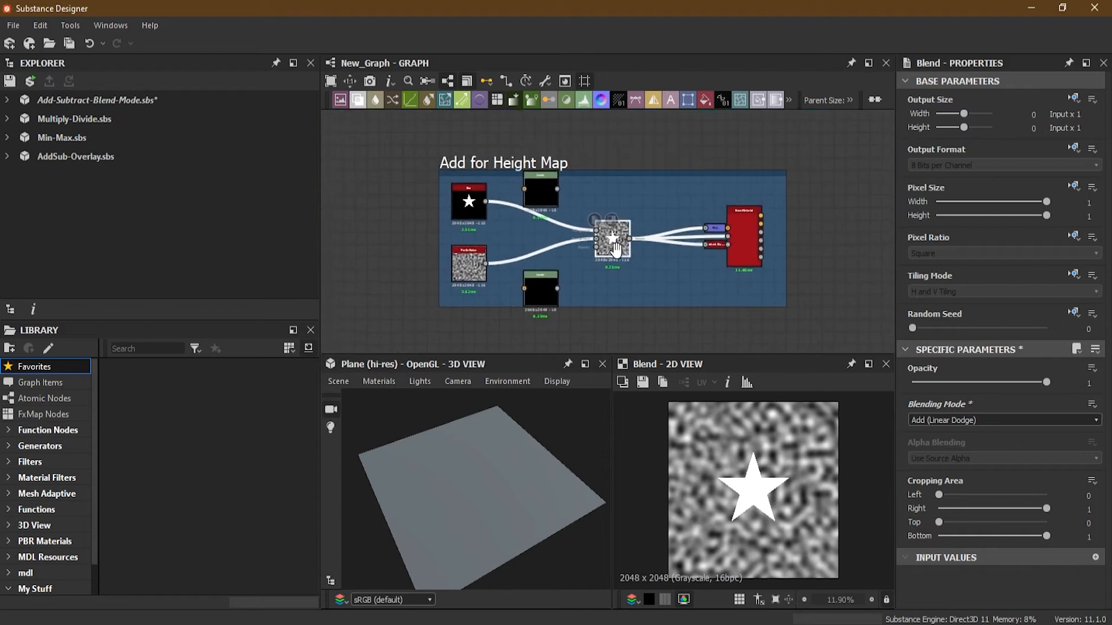
{"action": "scroll", "coordinate": [615, 248], "scroll_direction": "up", "scroll_amount": 2}
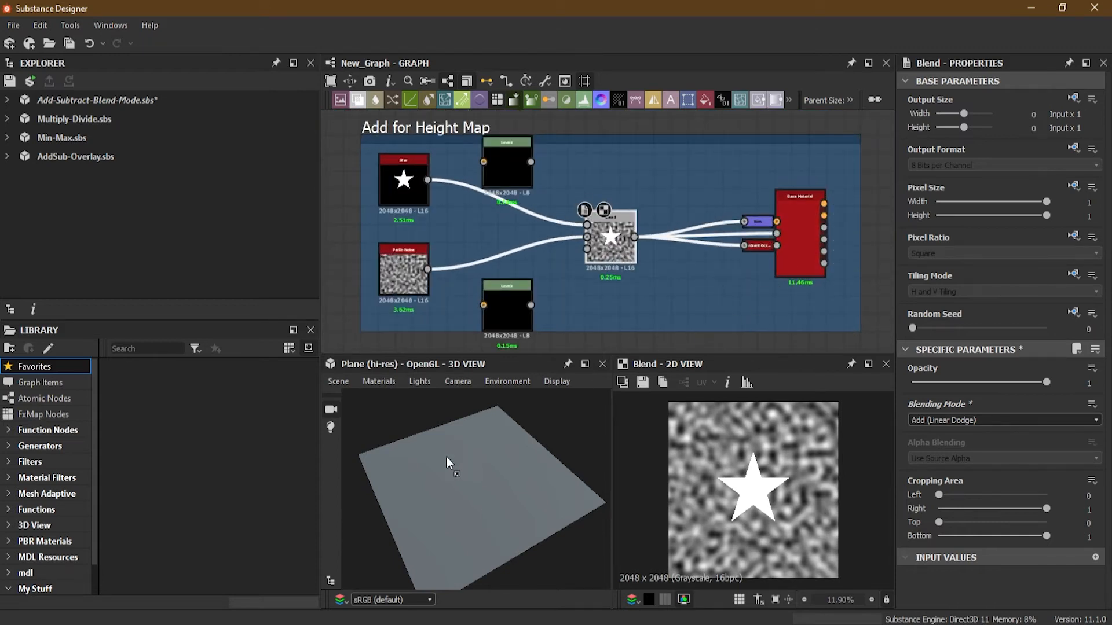
{"action": "left_click_drag", "start_coordinate": [429, 474], "coordinate": [431, 474]}
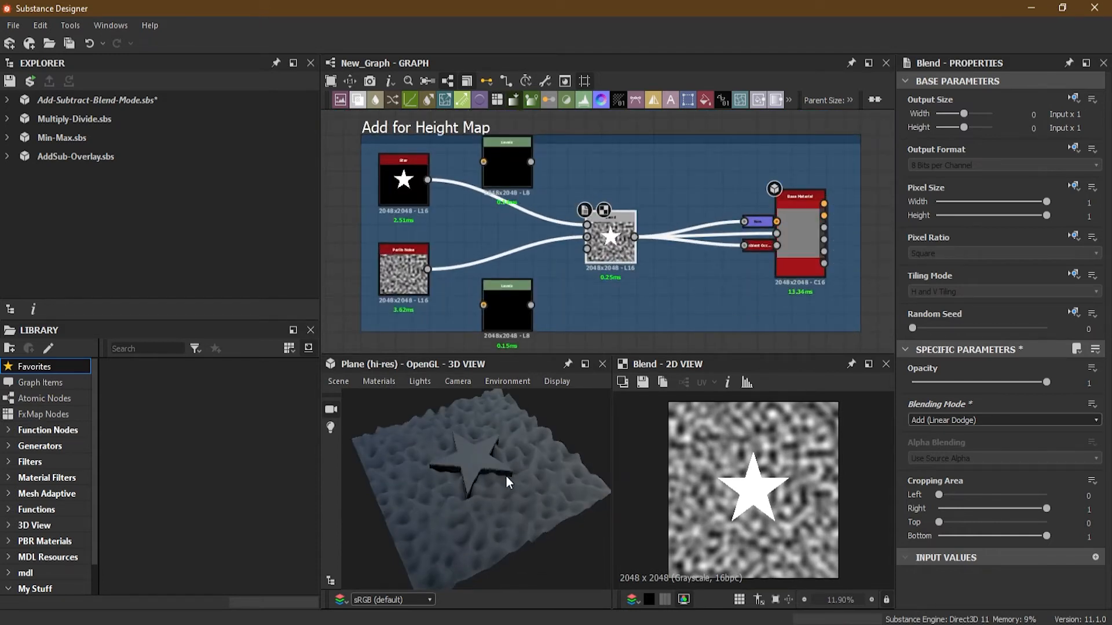
{"action": "mouse_move", "coordinate": [510, 473]}
{"action": "left_mouse_down"}
{"action": "mouse_move", "coordinate": [426, 435]}
{"action": "mouse_move", "coordinate": [461, 467]}
{"action": "mouse_move", "coordinate": [491, 456]}
{"action": "mouse_move", "coordinate": [484, 475]}
{"action": "mouse_move", "coordinate": [510, 481]}
{"action": "mouse_move", "coordinate": [545, 450]}
{"action": "mouse_move", "coordinate": [488, 460]}
{"action": "mouse_move", "coordinate": [484, 493]}
{"action": "mouse_move", "coordinate": [502, 484]}
{"action": "left_mouse_up"}
{"action": "scroll", "coordinate": [426, 435], "scroll_direction": "up", "scroll_amount": 4}
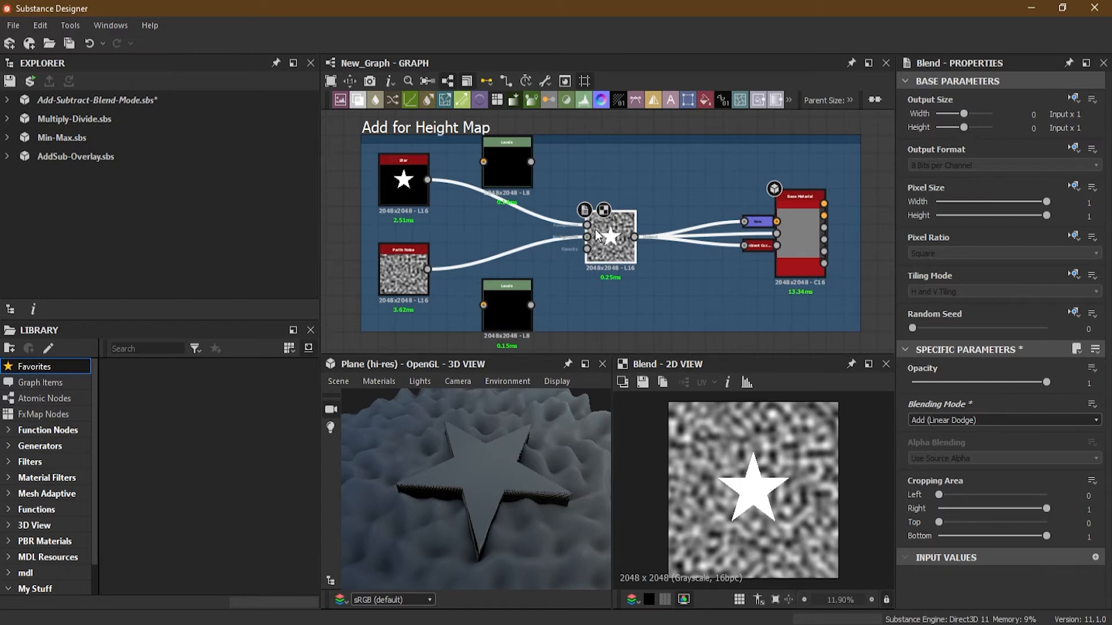
Route the Star and Perlin Noise outputs through their own Levels nodes into the Blend node's foreground and background inputs.
{"action": "scroll", "coordinate": [615, 224], "scroll_direction": "up", "scroll_amount": 5}
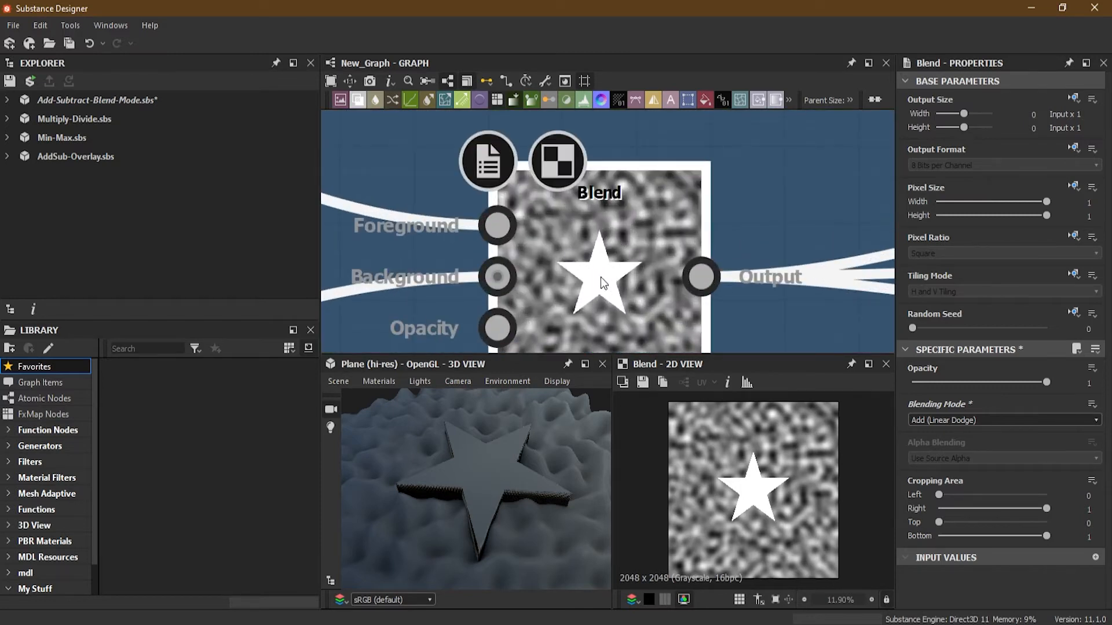
{"action": "scroll", "coordinate": [584, 249], "scroll_direction": "up", "scroll_amount": 1}
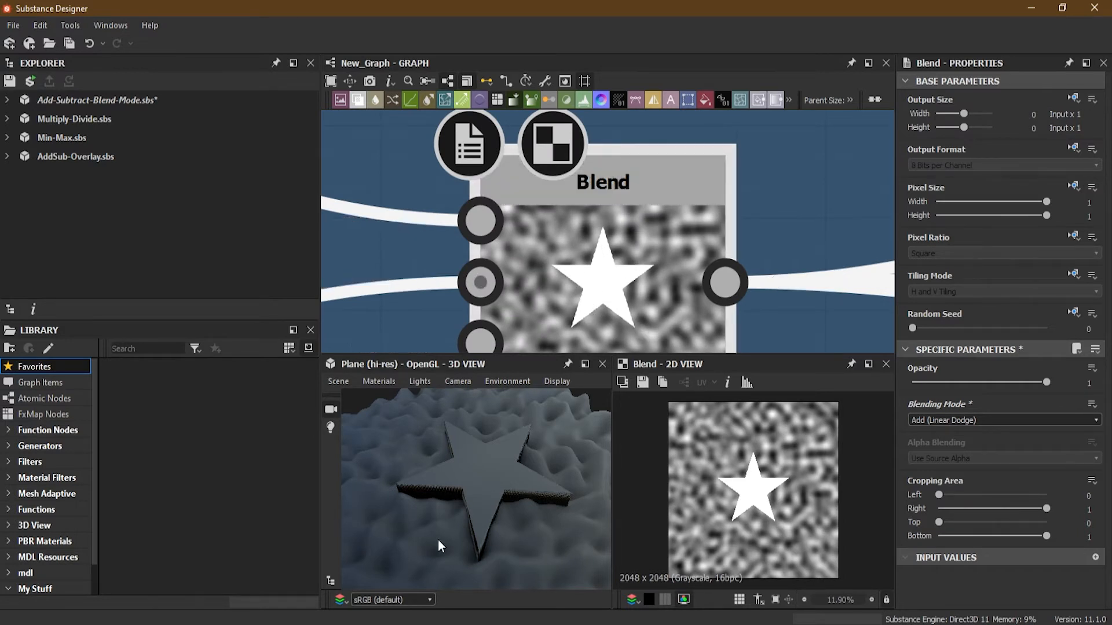
{"action": "scroll", "coordinate": [476, 471], "scroll_direction": "down", "scroll_amount": 3}
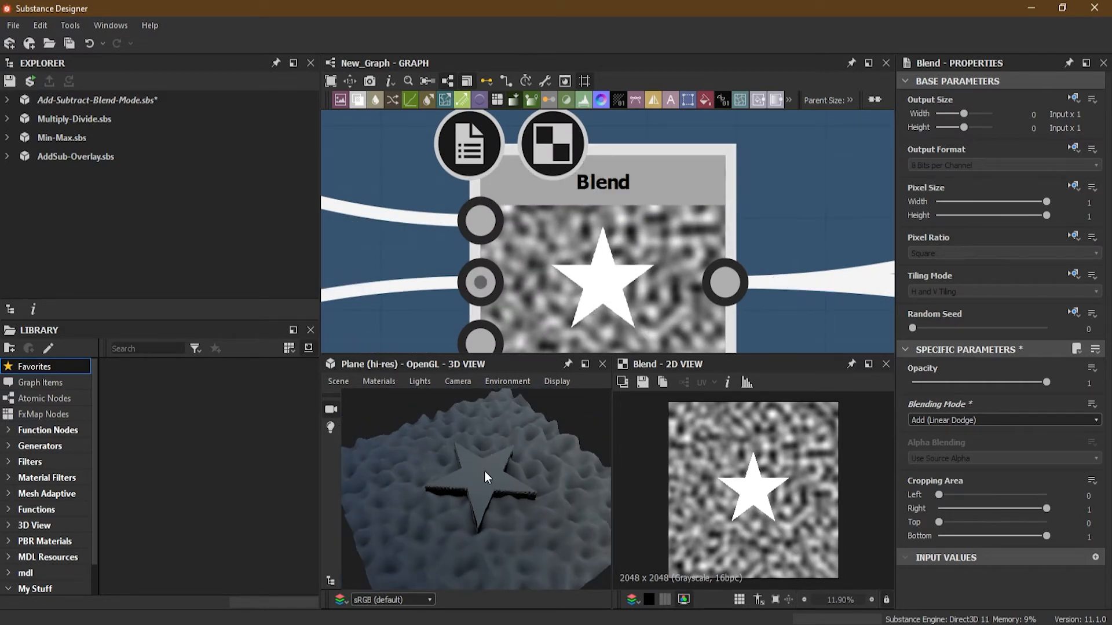
{"action": "scroll", "coordinate": [579, 279], "scroll_direction": "down", "scroll_amount": 6}
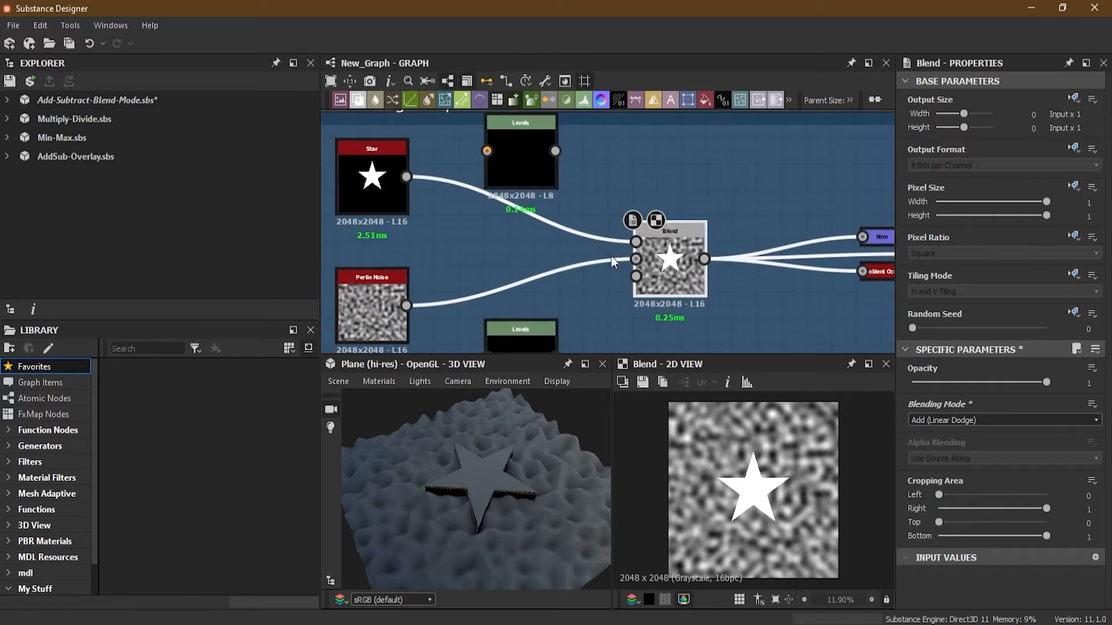
{"action": "scroll", "coordinate": [611, 258], "scroll_direction": "down", "scroll_amount": 1}
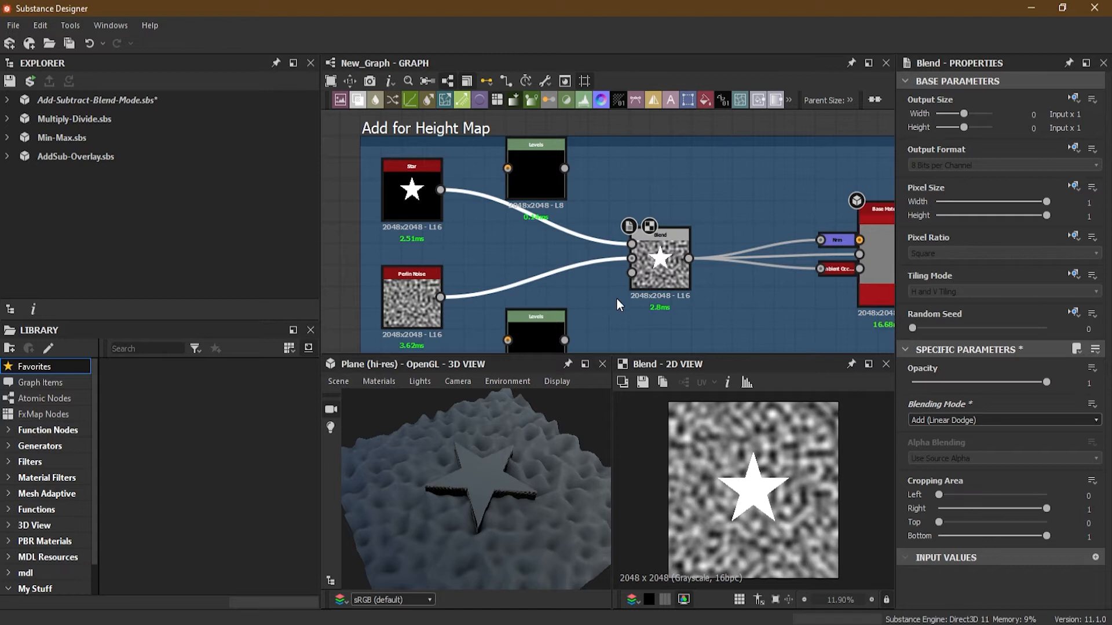
{"action": "middle_click_drag", "start_coordinate": [541, 219], "coordinate": [553, 245]}
{"action": "left_click", "coordinate": [553, 204]}
{"action": "scroll", "coordinate": [546, 214], "scroll_direction": "up", "scroll_amount": 1}
{"action": "left_click_drag", "start_coordinate": [433, 216], "coordinate": [515, 198]}
{"action": "left_click_drag", "start_coordinate": [583, 204], "coordinate": [663, 282]}
{"action": "middle_click_drag", "start_coordinate": [576, 292], "coordinate": [573, 209]}
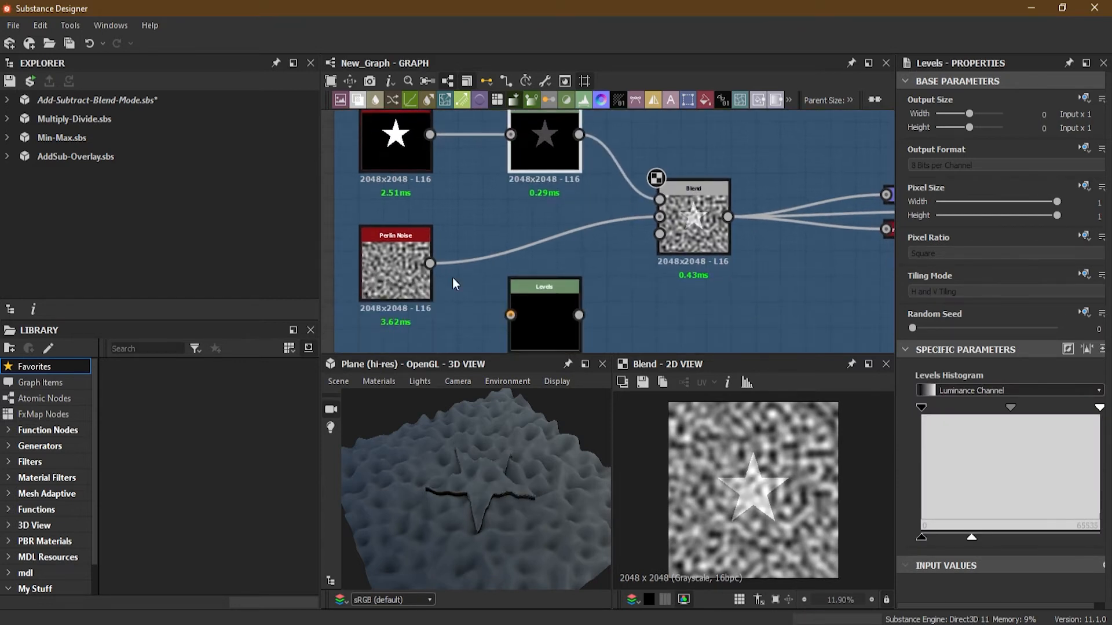
{"action": "left_click_drag", "start_coordinate": [430, 263], "coordinate": [512, 316]}
{"action": "left_click_drag", "start_coordinate": [579, 315], "coordinate": [660, 223]}
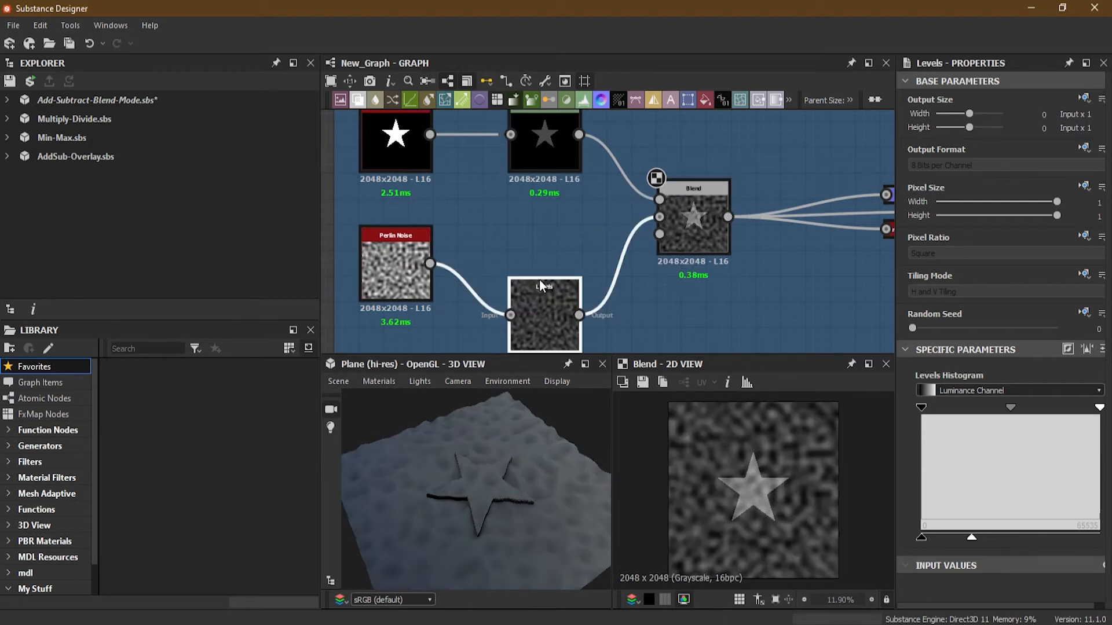
Open the star's Levels node and raise its output maximum so the star height increases.
{"action": "double_click", "coordinate": [563, 157]}
{"action": "middle_click_drag", "start_coordinate": [550, 175], "coordinate": [566, 221]}
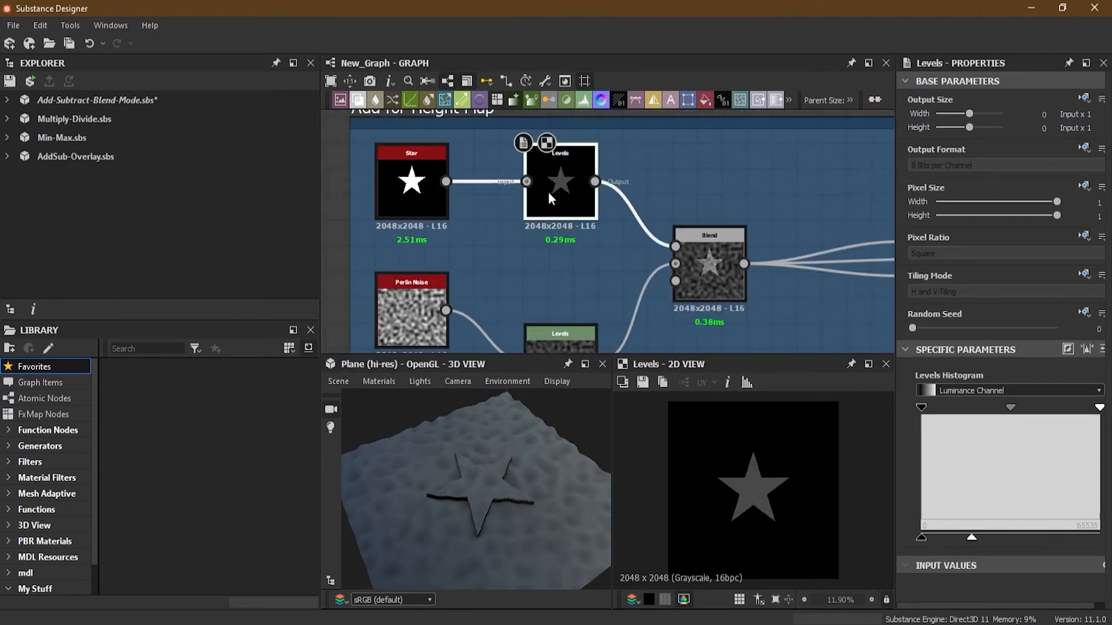
{"action": "left_click_drag", "start_coordinate": [972, 538], "coordinate": [1015, 543]}
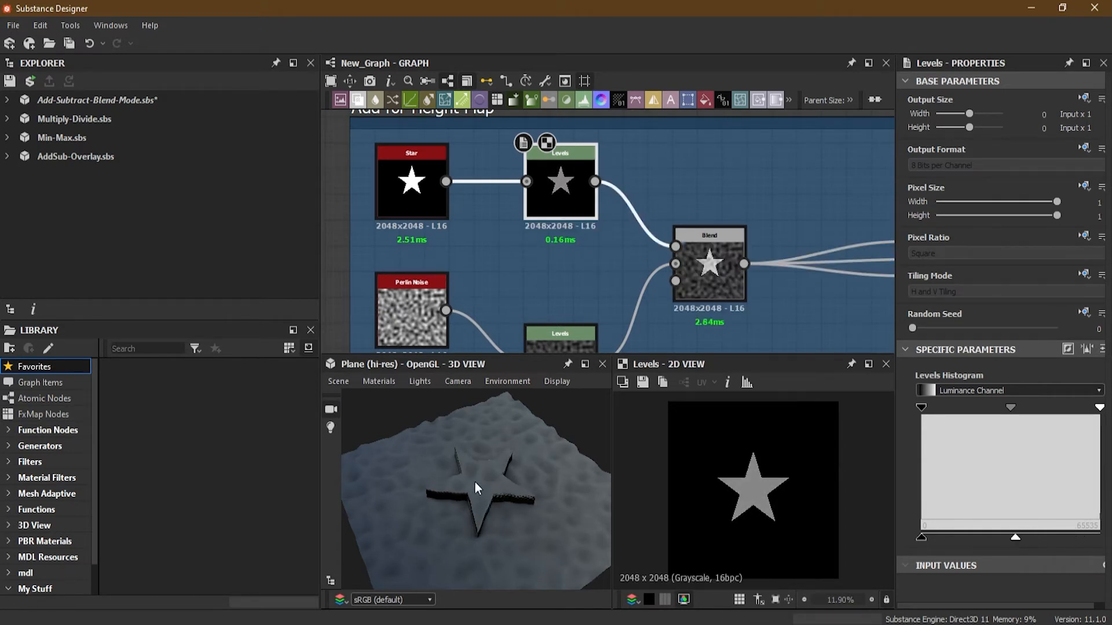
Raise the output maximum of the Perlin Noise Levels node.
{"action": "scroll", "coordinate": [474, 481], "scroll_direction": "up", "scroll_amount": 3}
{"action": "scroll", "coordinate": [699, 325], "scroll_direction": "up", "scroll_amount": 5}
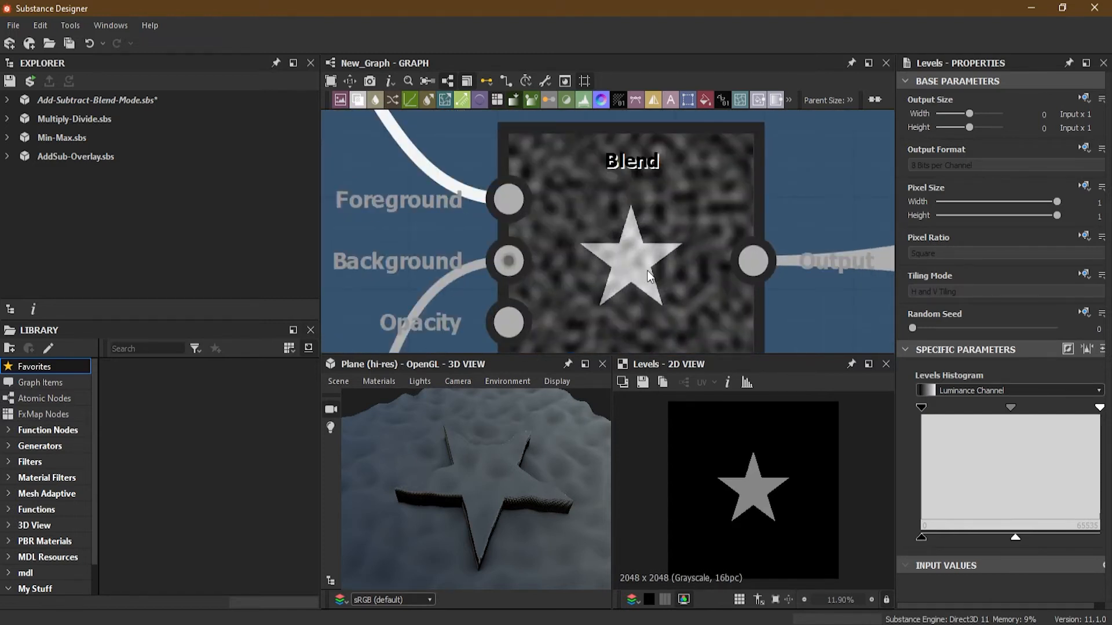
{"action": "middle_click_drag", "start_coordinate": [640, 272], "coordinate": [675, 278]}
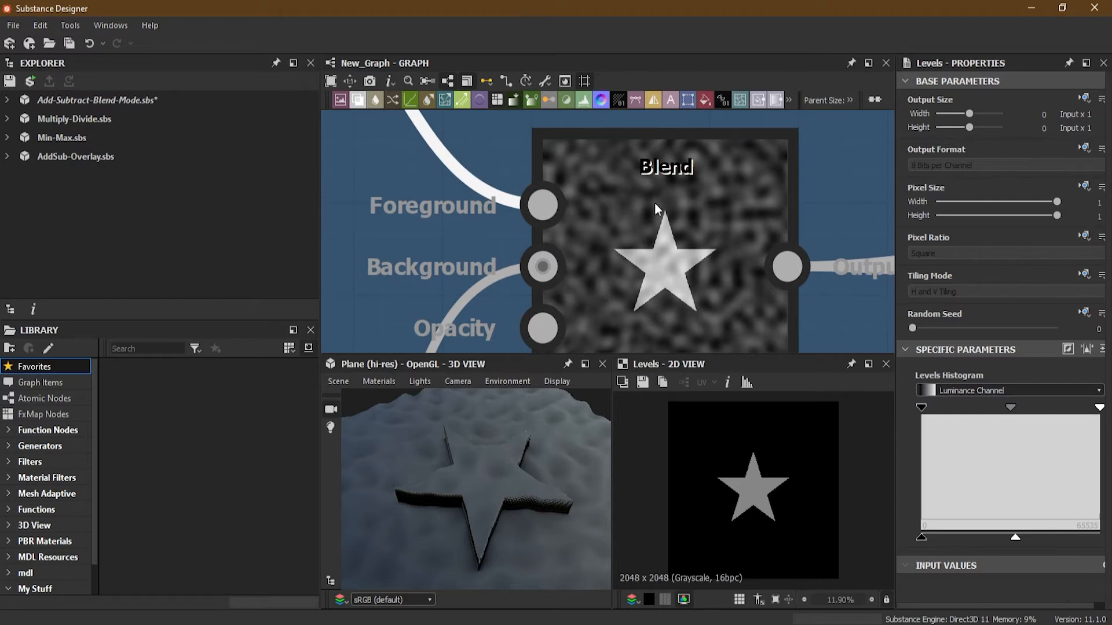
{"action": "scroll", "coordinate": [487, 265], "scroll_direction": "down", "scroll_amount": 5}
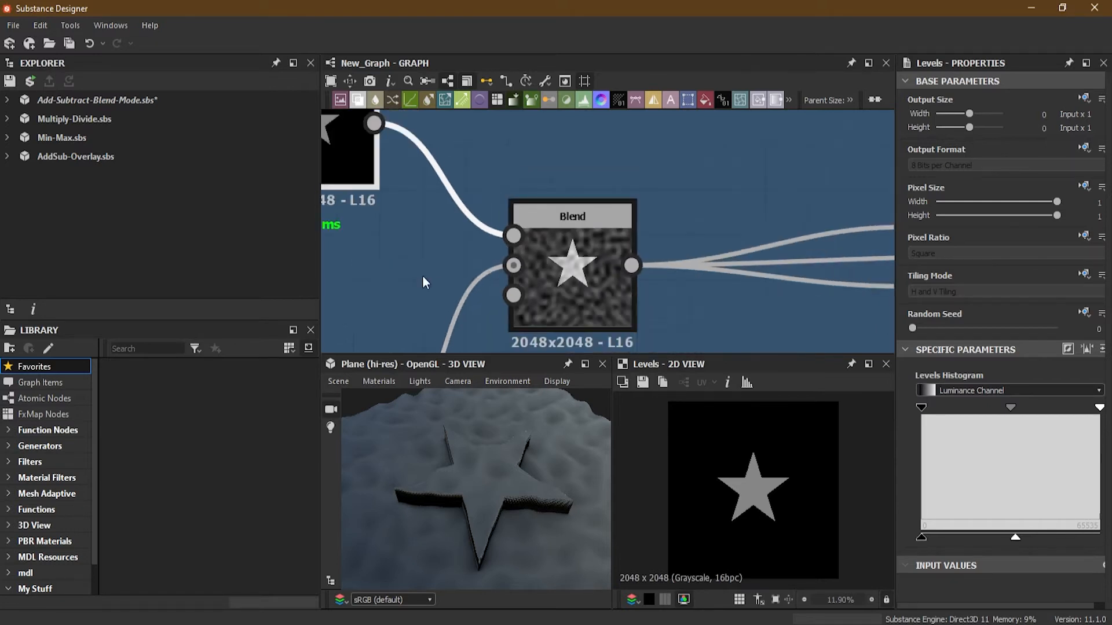
{"action": "middle_click_drag", "start_coordinate": [422, 275], "coordinate": [576, 148]}
{"action": "left_click_drag", "start_coordinate": [1000, 539], "coordinate": [1038, 542]}
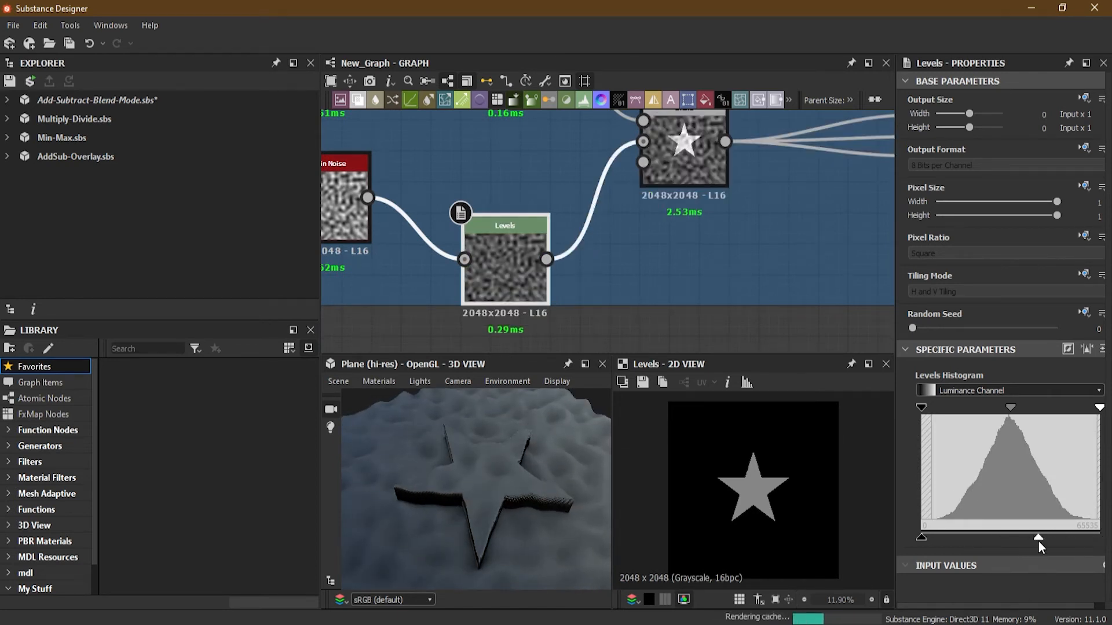
Fine-tune the star Levels node's output maximum slightly lower while checking the 3D height.
{"action": "mouse_move", "coordinate": [493, 433]}
{"action": "left_mouse_down"}
{"action": "mouse_move", "coordinate": [498, 459]}
{"action": "mouse_move", "coordinate": [526, 461]}
{"action": "mouse_move", "coordinate": [541, 389]}
{"action": "mouse_move", "coordinate": [508, 422]}
{"action": "left_mouse_up"}
{"action": "scroll", "coordinate": [516, 272], "scroll_direction": "down", "scroll_amount": 1}
{"action": "middle_click_drag", "start_coordinate": [528, 234], "coordinate": [543, 307]}
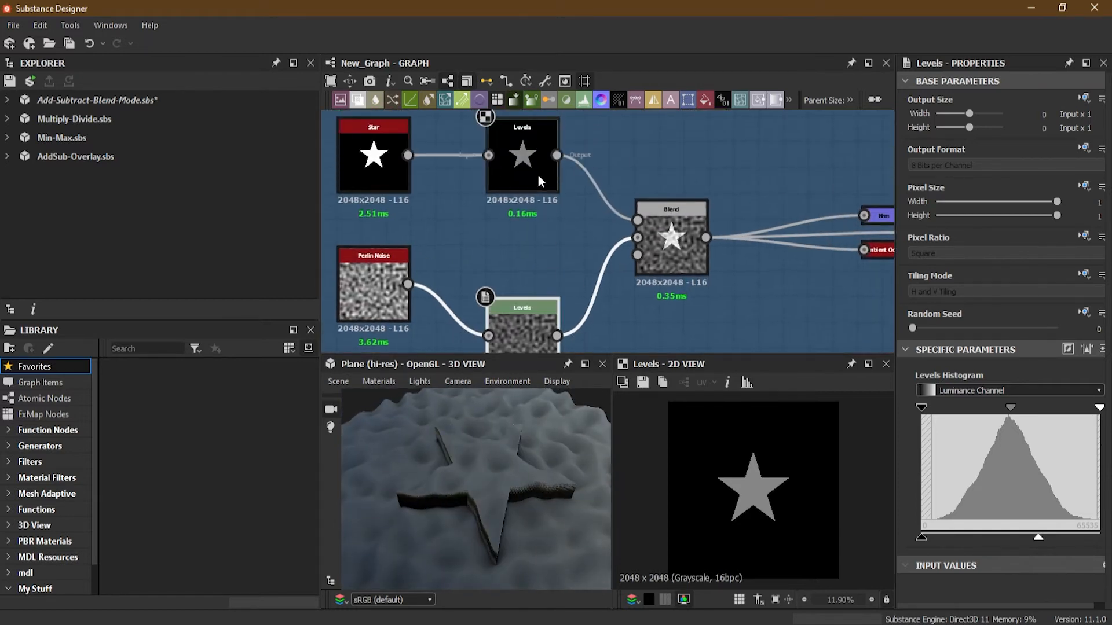
{"action": "left_click", "coordinate": [540, 176]}
{"action": "mouse_move", "coordinate": [1015, 541]}
{"action": "left_mouse_down"}
{"action": "mouse_move", "coordinate": [1096, 535]}
{"action": "mouse_move", "coordinate": [998, 551]}
{"action": "mouse_move", "coordinate": [1017, 550]}
{"action": "left_mouse_up"}
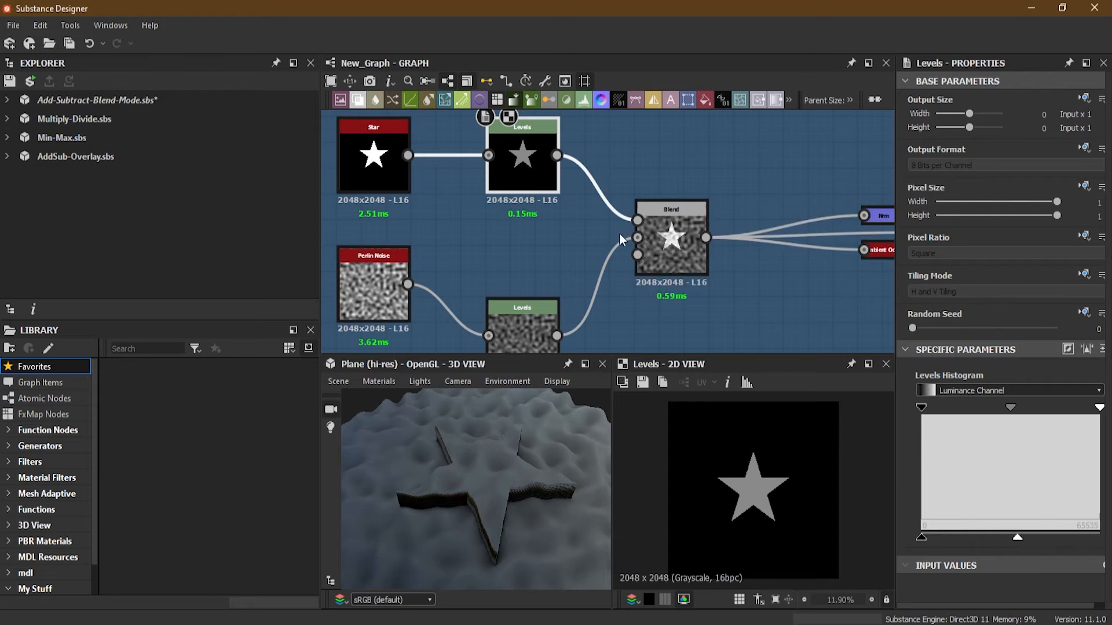
{"action": "scroll", "coordinate": [624, 254], "scroll_direction": "up", "scroll_amount": 5}
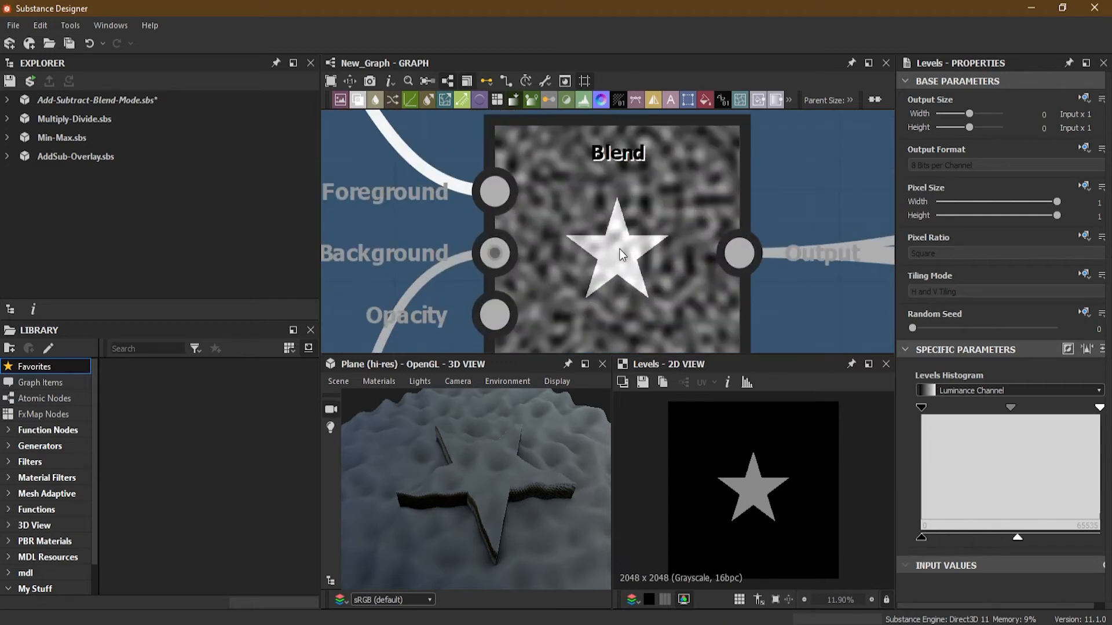
{"action": "scroll", "coordinate": [668, 324], "scroll_direction": "down", "scroll_amount": 3}
{"action": "middle_click_drag", "start_coordinate": [541, 225], "coordinate": [702, 292]}
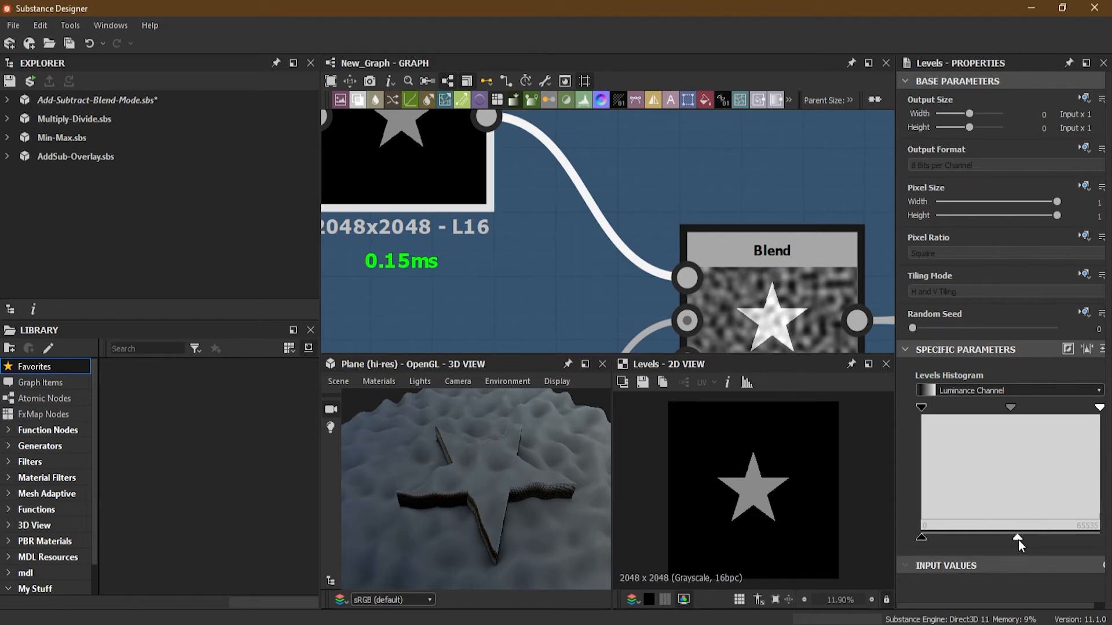
{"action": "mouse_move", "coordinate": [1018, 539]}
{"action": "left_mouse_down"}
{"action": "mouse_move", "coordinate": [997, 544]}
{"action": "mouse_move", "coordinate": [1033, 544]}
{"action": "mouse_move", "coordinate": [1018, 549]}
{"action": "left_mouse_up"}
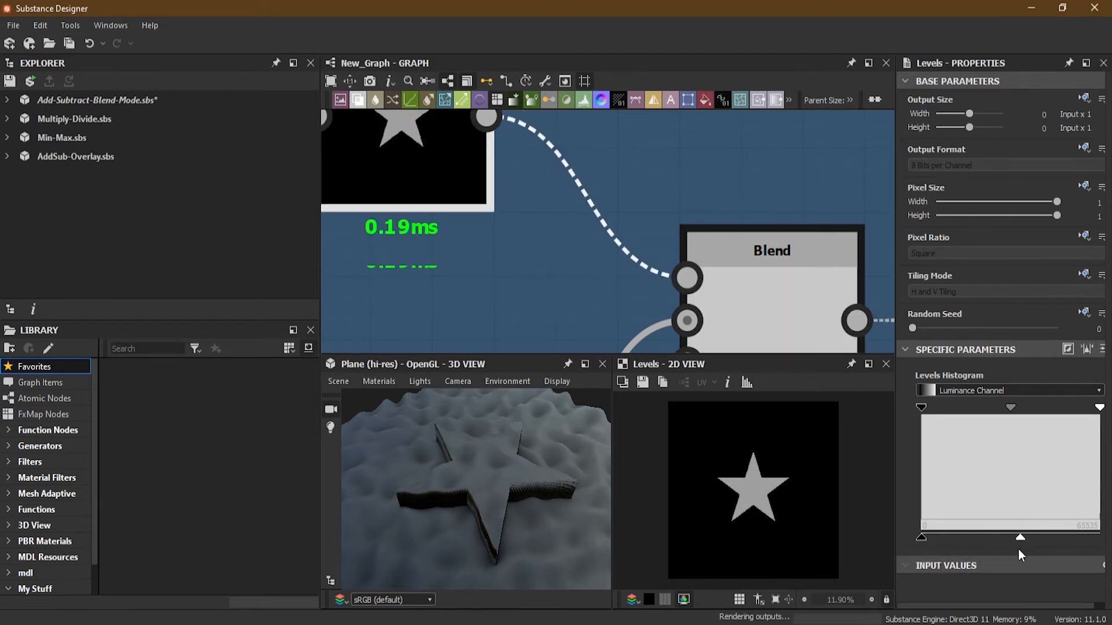
{"action": "middle_click_drag", "start_coordinate": [760, 321], "coordinate": [708, 231]}
{"action": "left_click_drag", "start_coordinate": [1019, 538], "coordinate": [995, 542]}
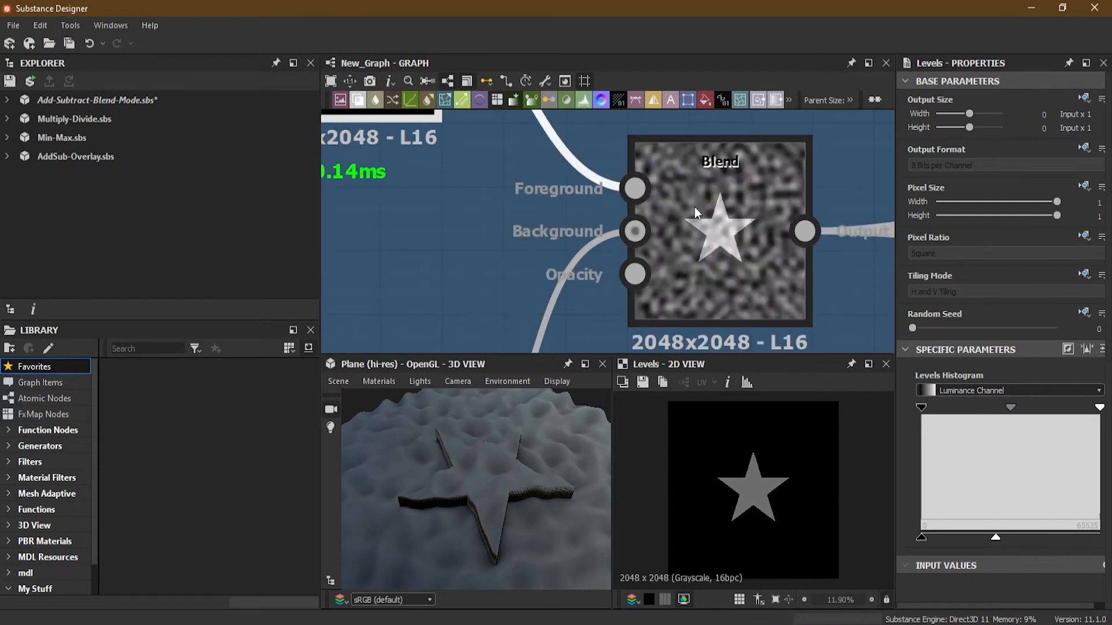
Push the Perlin Noise Levels node's output maximum to full white, comparing a lower setting in the 3D view.
{"action": "left_click_drag", "start_coordinate": [517, 475], "coordinate": [507, 497]}
{"action": "scroll", "coordinate": [517, 263], "scroll_direction": "down", "scroll_amount": 3}
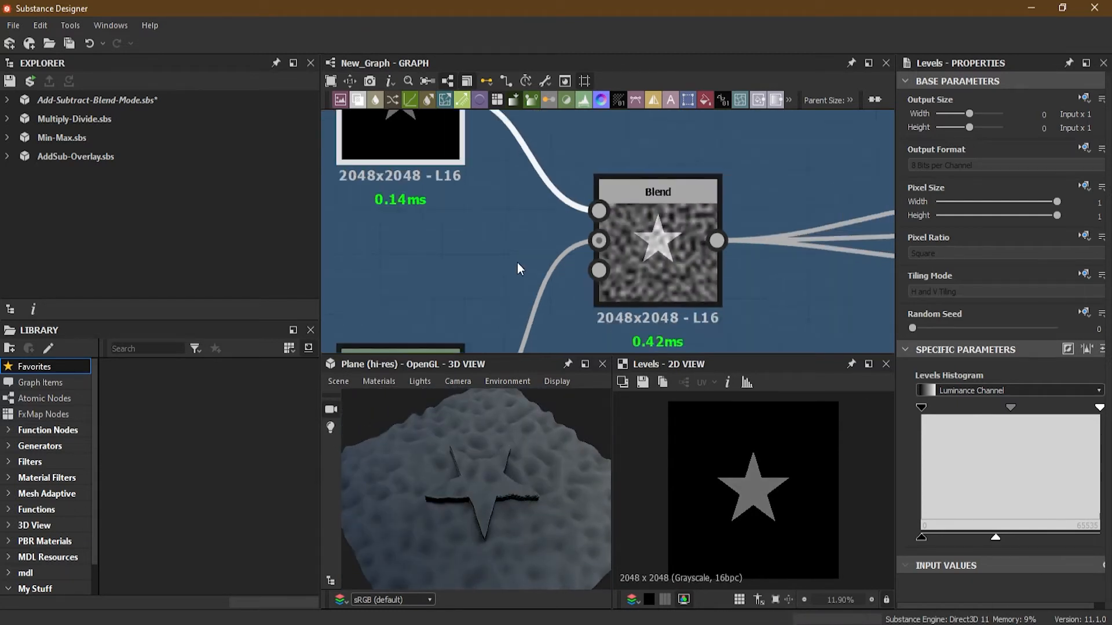
{"action": "middle_click_drag", "start_coordinate": [516, 262], "coordinate": [575, 194]}
{"action": "scroll", "coordinate": [507, 271], "scroll_direction": "up", "scroll_amount": 2}
{"action": "left_click", "coordinate": [497, 245]}
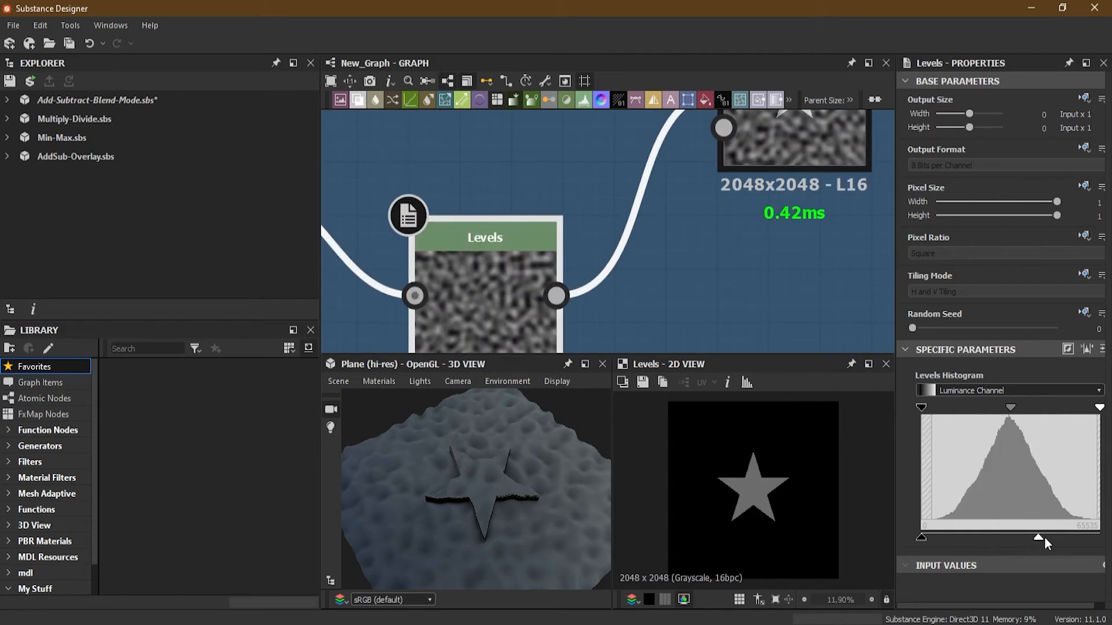
{"action": "middle_click_drag", "start_coordinate": [759, 202], "coordinate": [754, 328]}
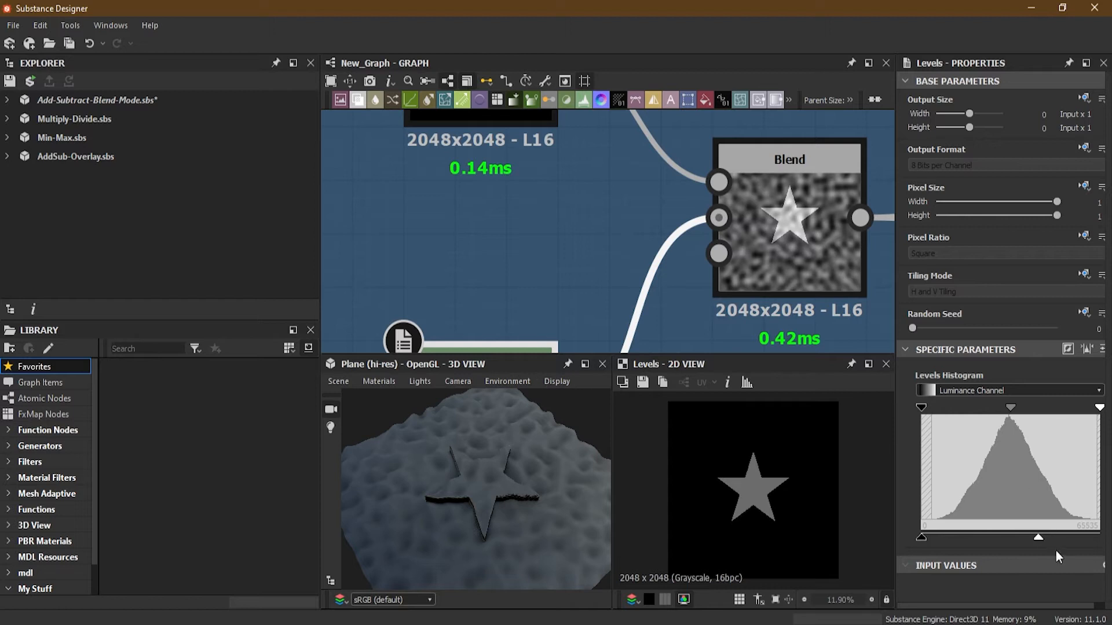
{"action": "left_click_drag", "start_coordinate": [1038, 540], "coordinate": [1100, 538]}
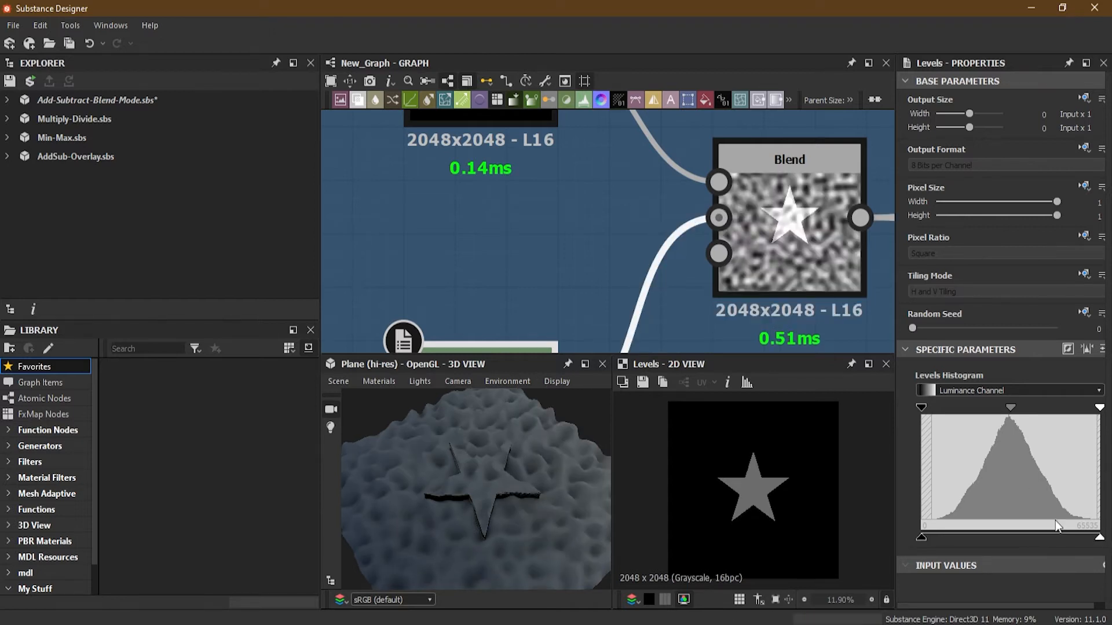
{"action": "left_click_drag", "start_coordinate": [1100, 538], "coordinate": [961, 547]}
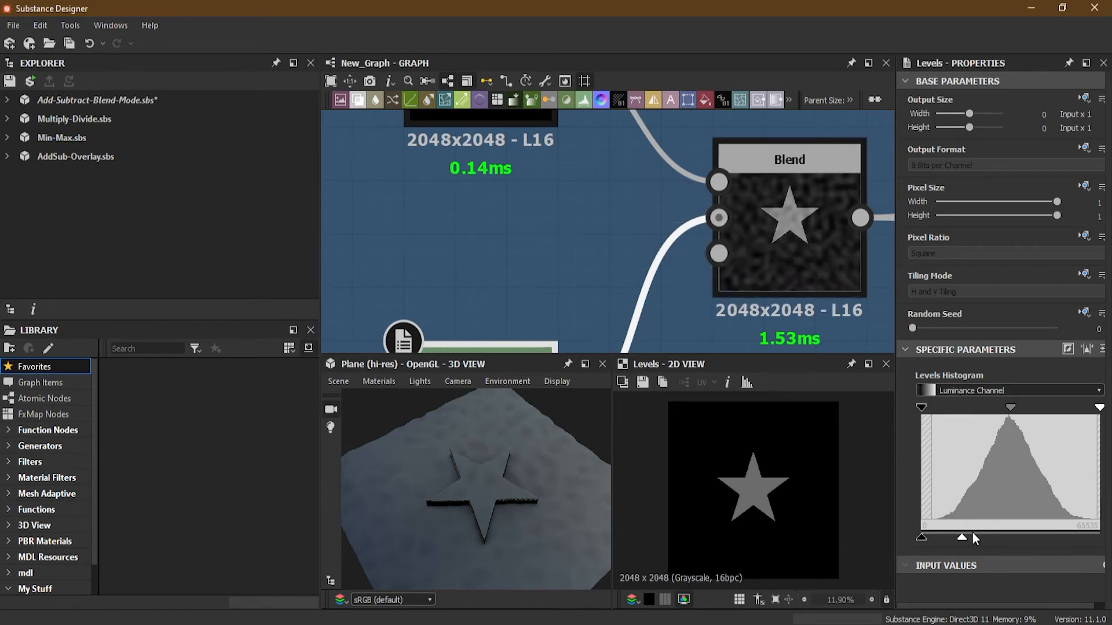
{"action": "left_click_drag", "start_coordinate": [960, 540], "coordinate": [1099, 539]}
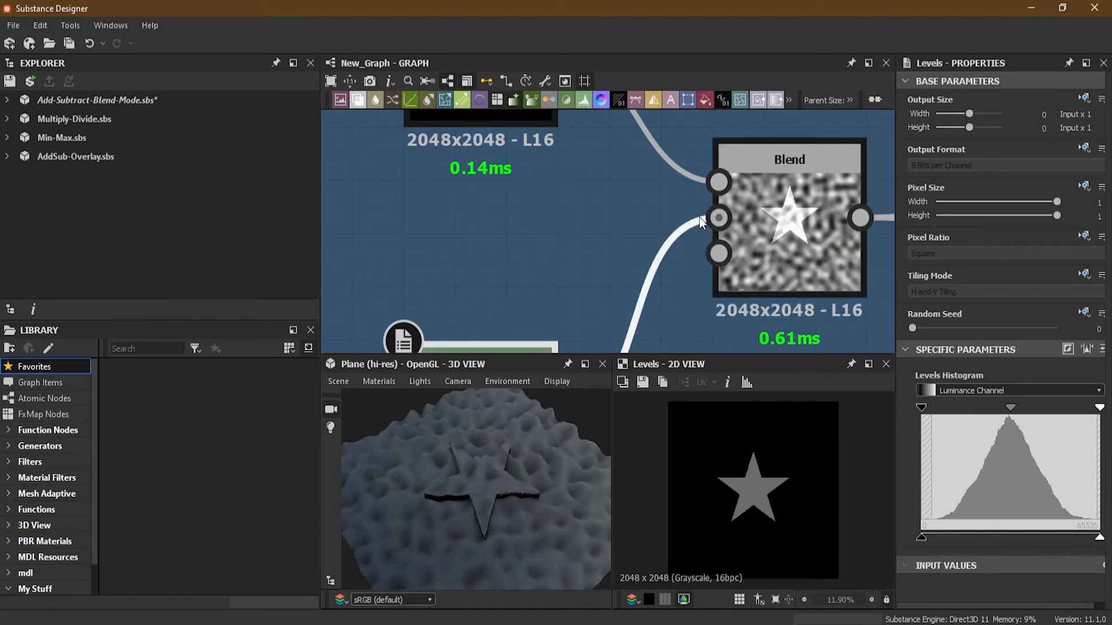
Move to the Subtract - Non Commutative frame and inspect its Star and Shape input nodes.
{"action": "scroll", "coordinate": [700, 221], "scroll_direction": "down", "scroll_amount": 5}
{"action": "scroll", "coordinate": [721, 241], "scroll_direction": "down", "scroll_amount": 3}
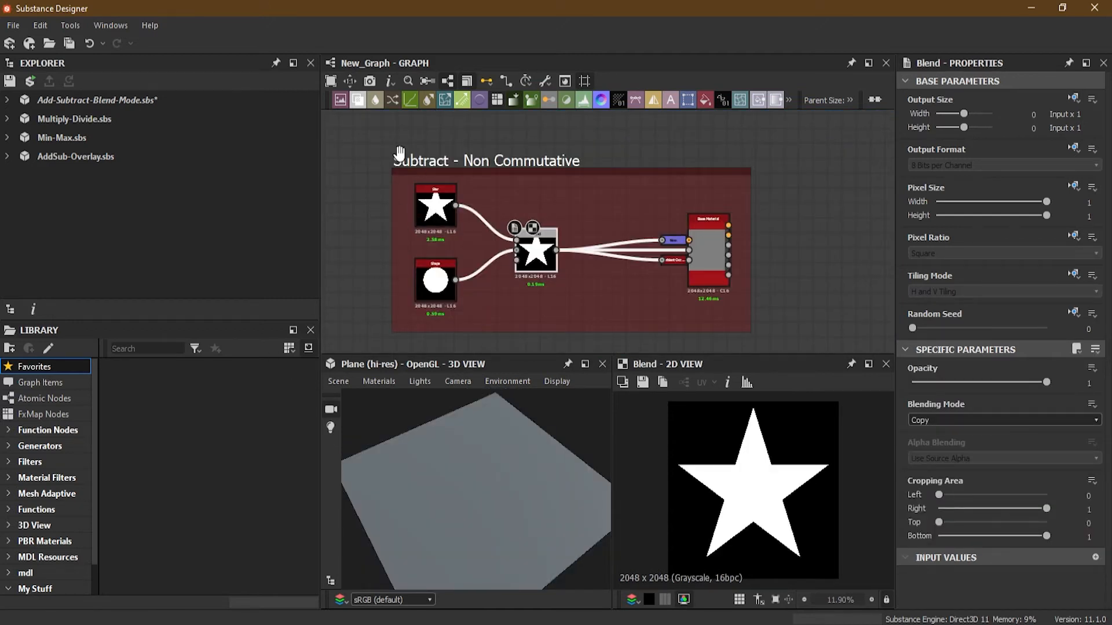
{"action": "scroll", "coordinate": [397, 153], "scroll_direction": "up", "scroll_amount": 1}
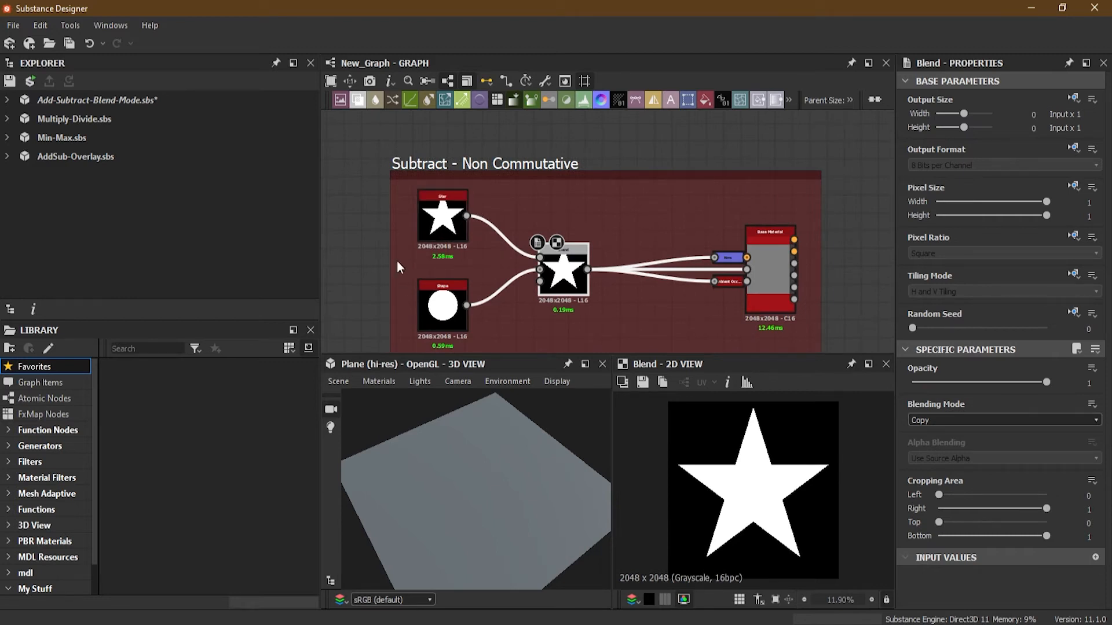
{"action": "middle_click_drag", "start_coordinate": [397, 259], "coordinate": [391, 239]}
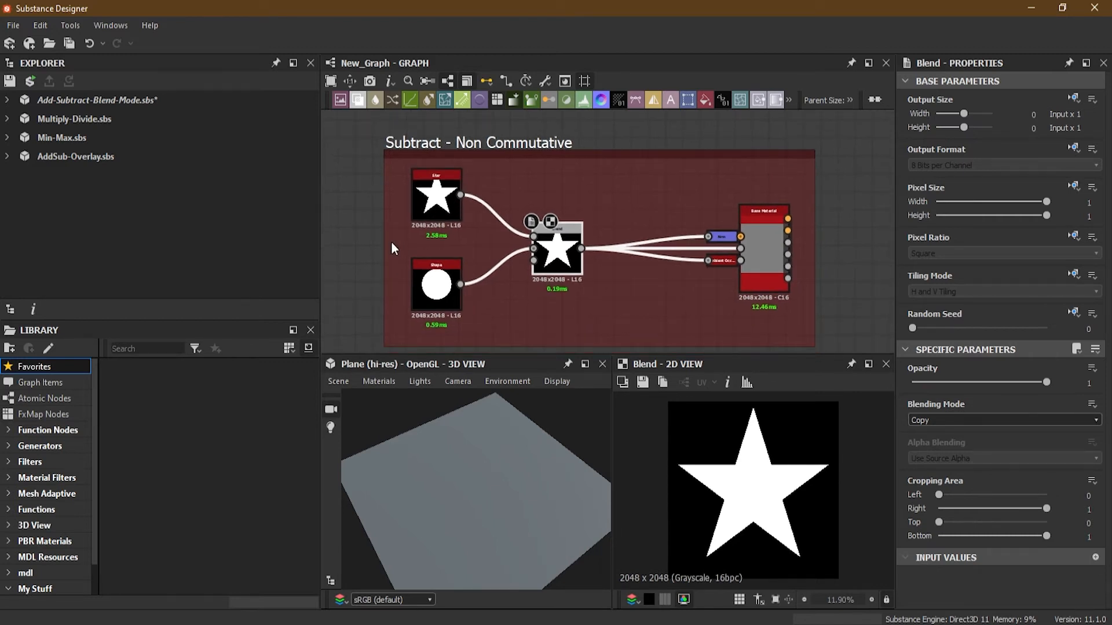
{"action": "scroll", "coordinate": [429, 234], "scroll_direction": "up", "scroll_amount": 4}
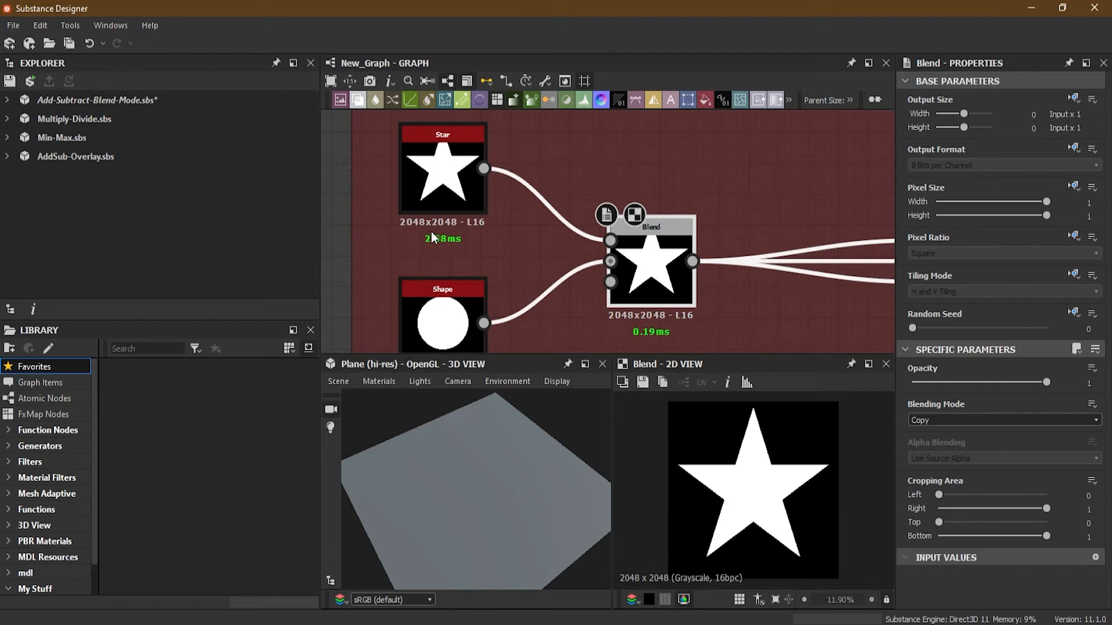
{"action": "middle_click_drag", "start_coordinate": [467, 239], "coordinate": [469, 228]}
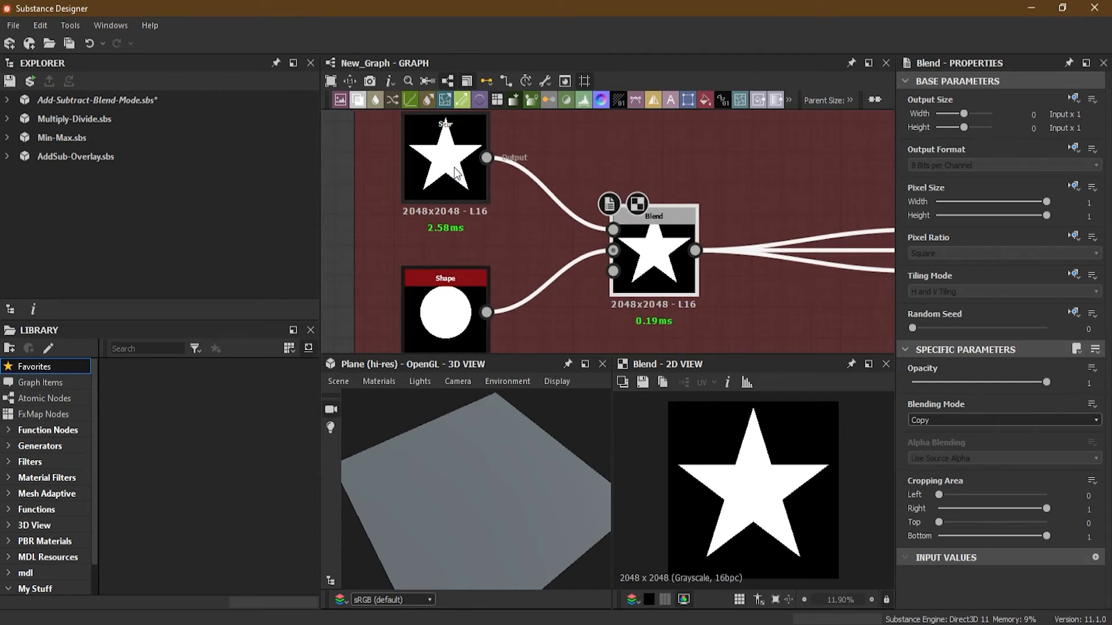
{"action": "left_click_drag", "start_coordinate": [456, 172], "coordinate": [449, 183]}
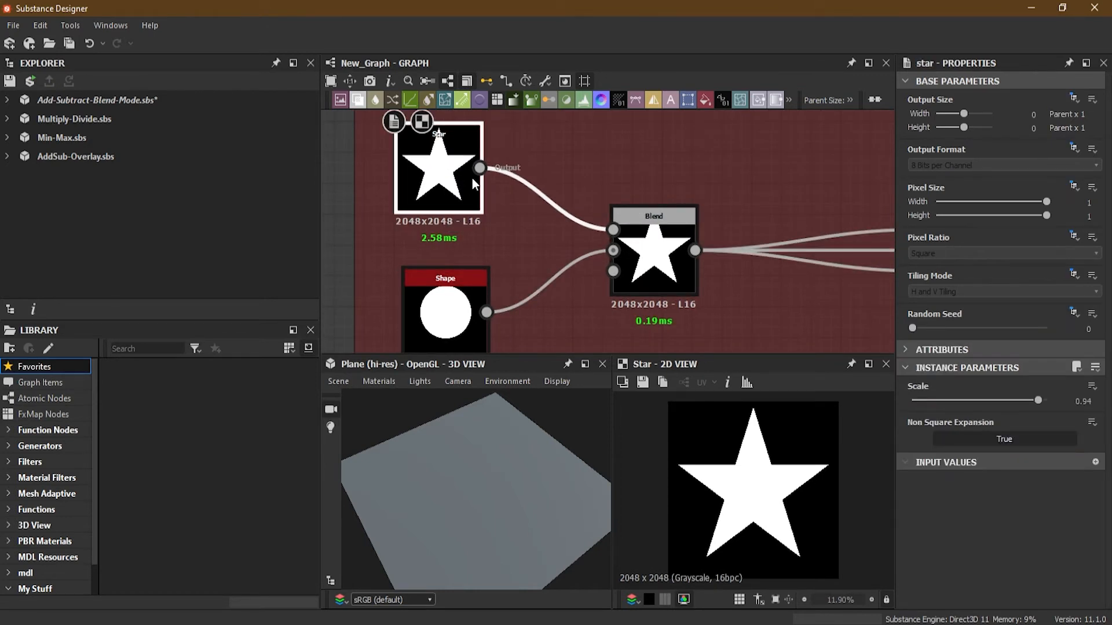
{"action": "left_click", "coordinate": [453, 292]}
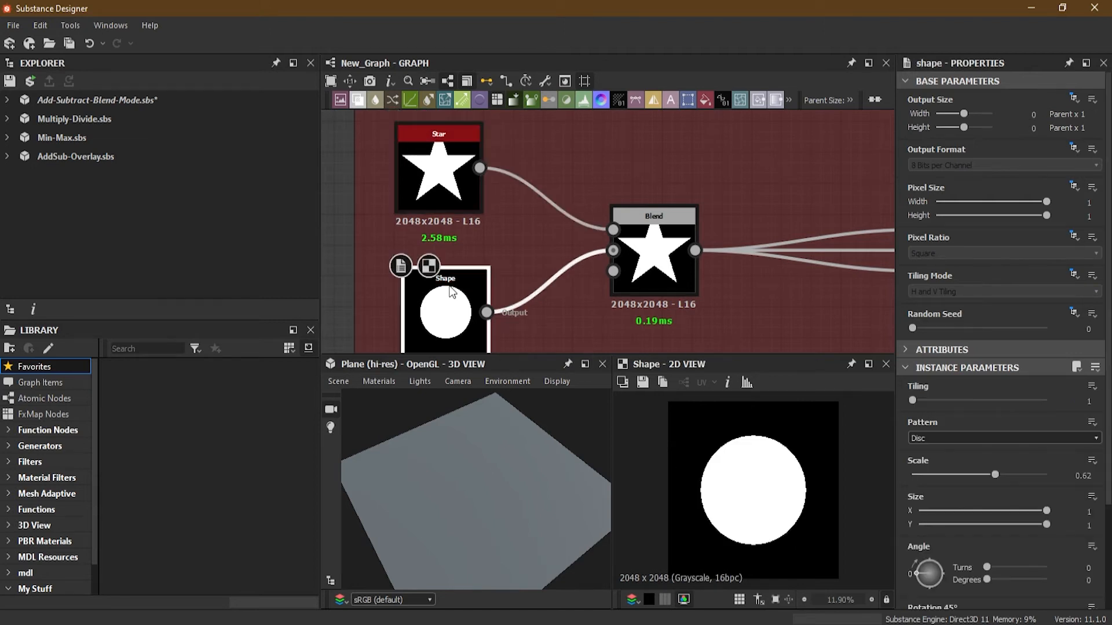
Set the Subtract - Non Commutative Blend node's blending mode to Subtract.
{"action": "left_click", "coordinate": [651, 283]}
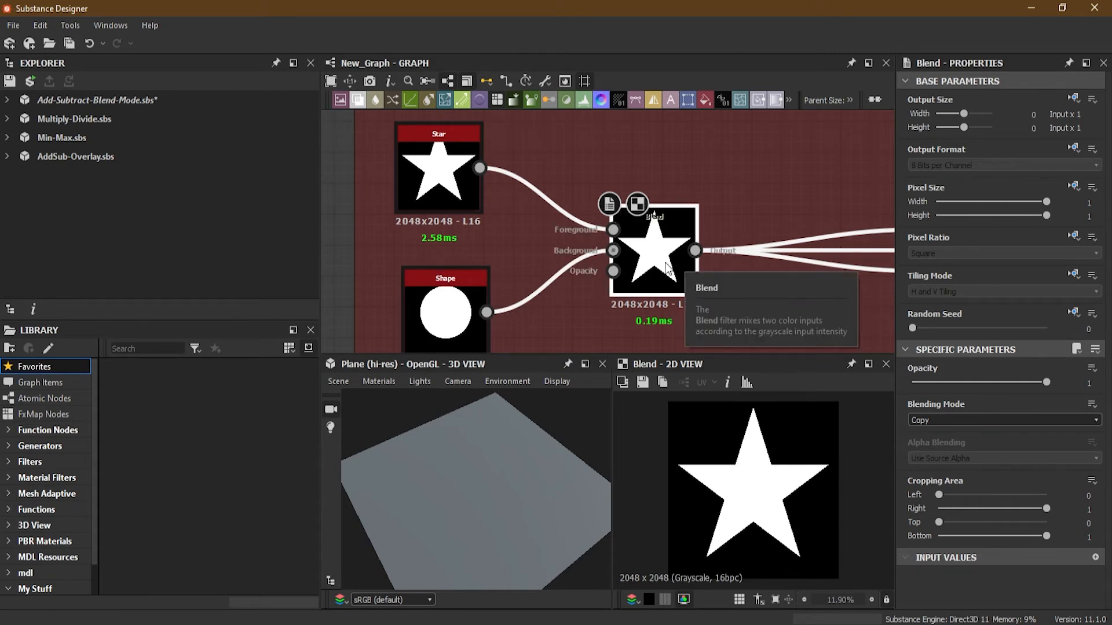
{"action": "scroll", "coordinate": [648, 266], "scroll_direction": "up", "scroll_amount": 1}
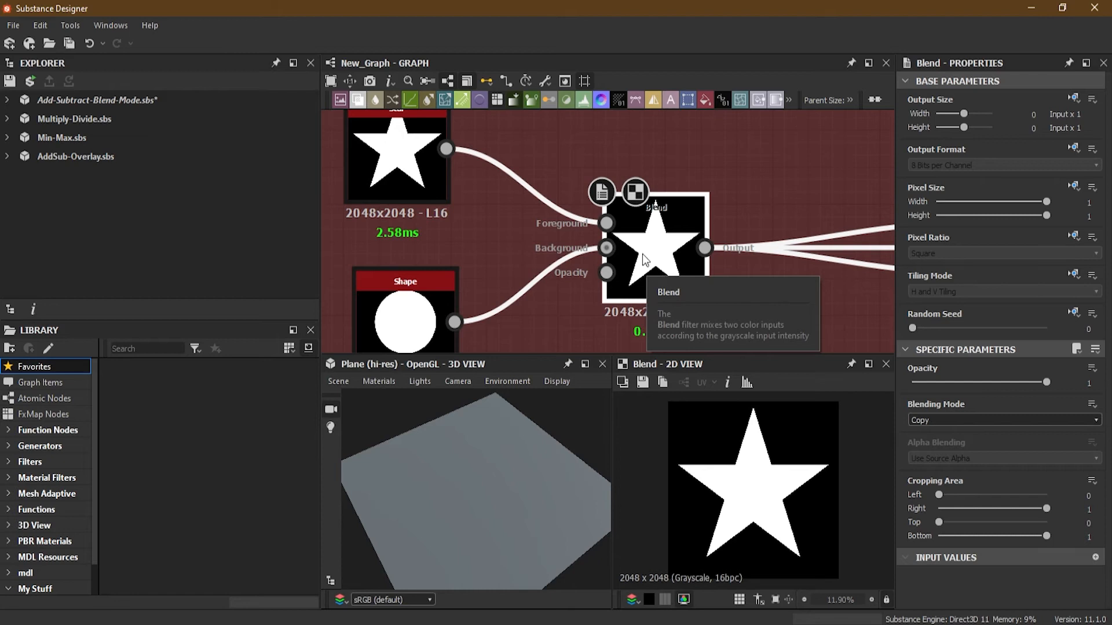
{"action": "left_click", "coordinate": [969, 418]}
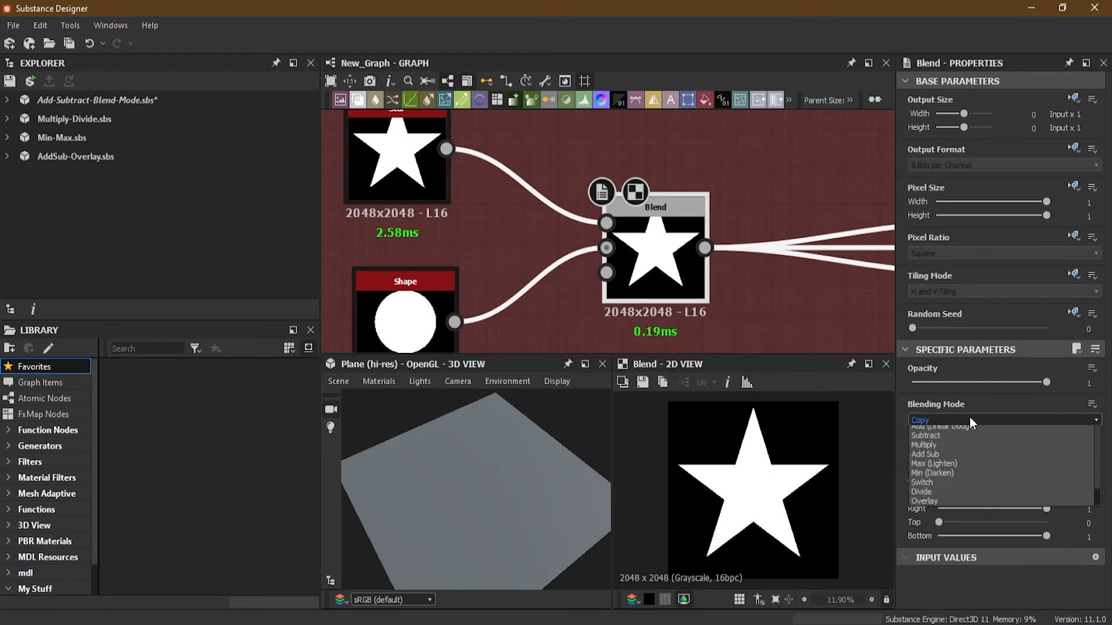
{"action": "left_click", "coordinate": [980, 450]}
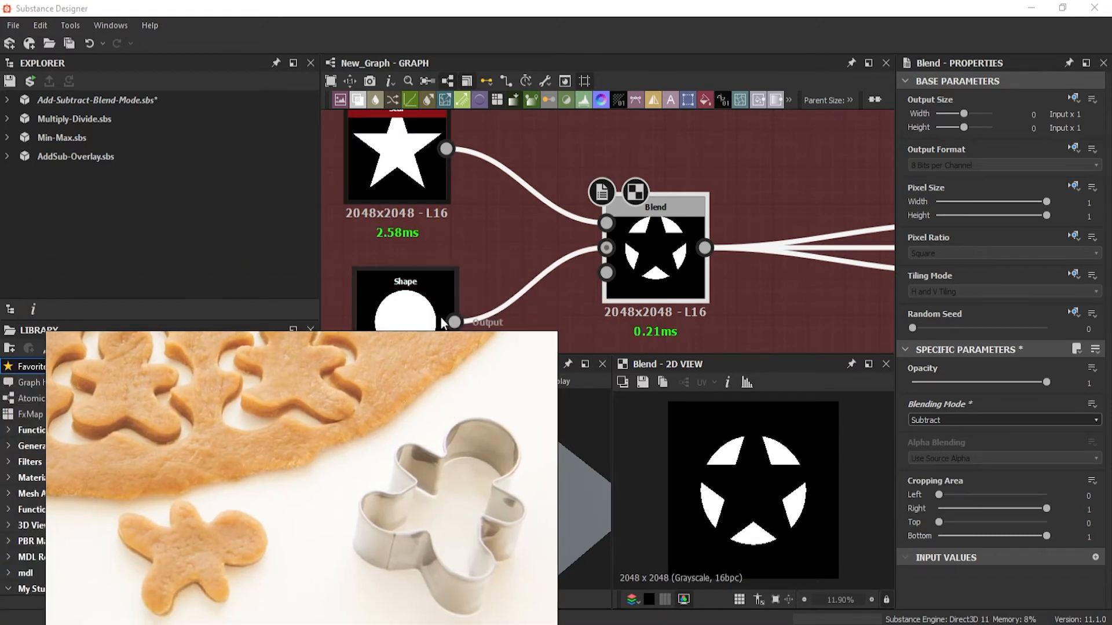
Swap the Blend node's Foreground and Background inputs so the circle is subtracted from the star.
{"action": "left_click", "coordinate": [396, 294]}
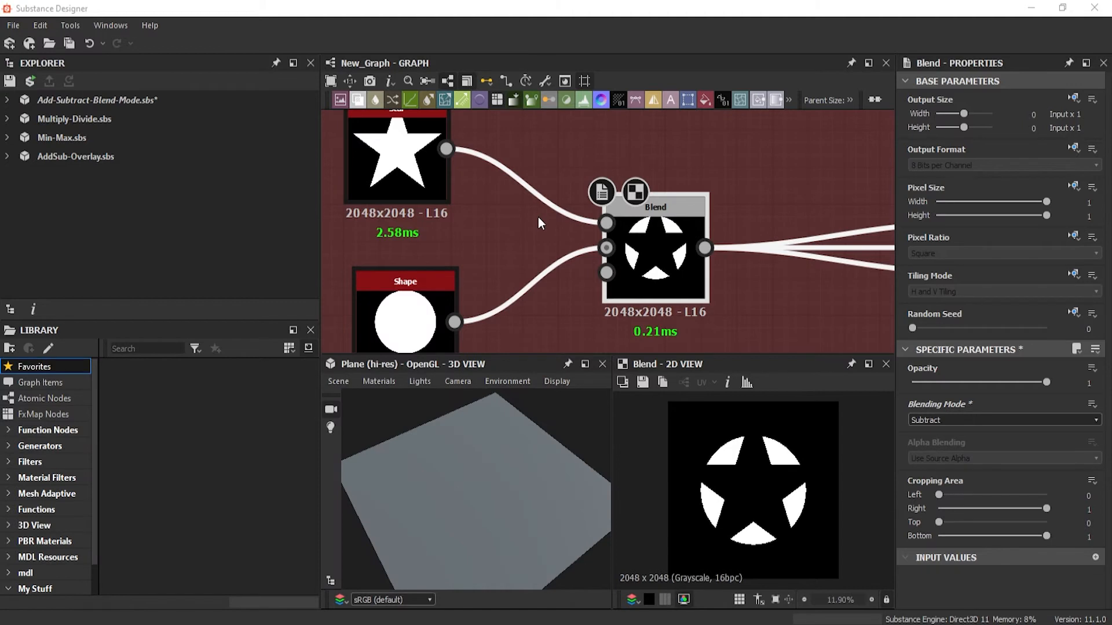
{"action": "scroll", "coordinate": [530, 228], "scroll_direction": "down", "scroll_amount": 2}
{"action": "scroll", "coordinate": [533, 227], "scroll_direction": "up", "scroll_amount": 2}
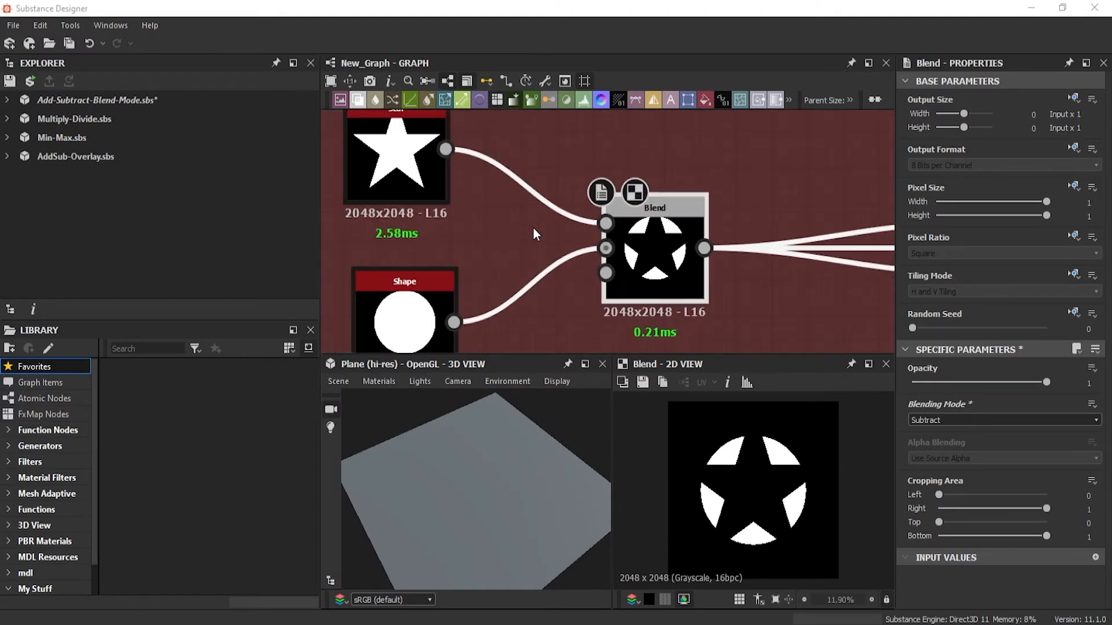
{"action": "scroll", "coordinate": [533, 227], "scroll_direction": "down", "scroll_amount": 2}
{"action": "middle_click_drag", "start_coordinate": [538, 246], "coordinate": [537, 273]}
{"action": "middle_click_drag", "start_coordinate": [473, 244], "coordinate": [495, 232]}
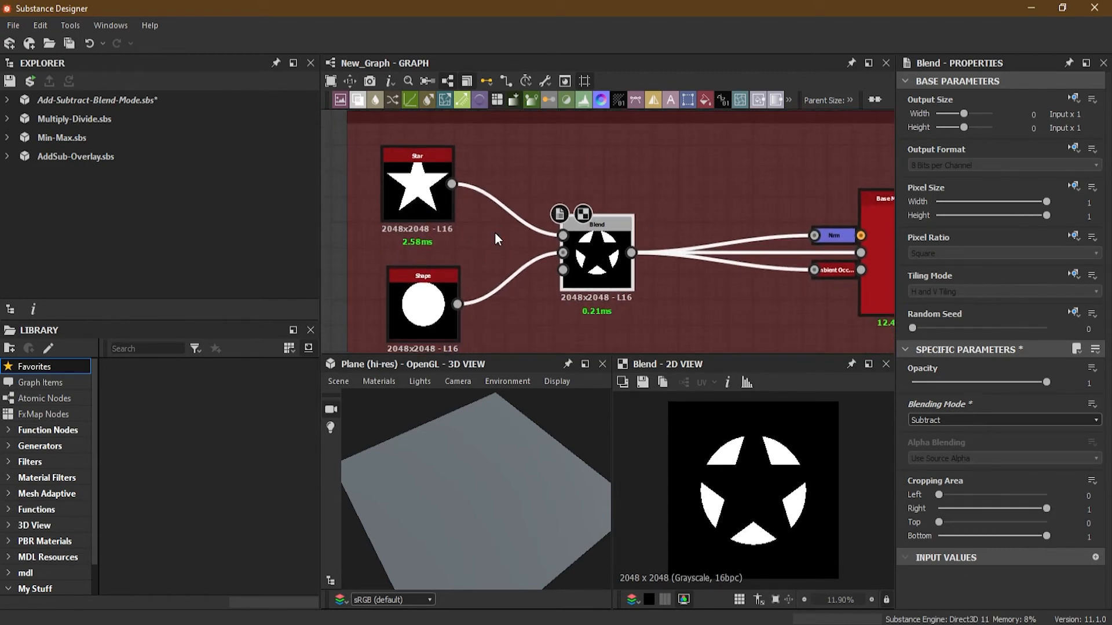
{"action": "scroll", "coordinate": [494, 231], "scroll_direction": "up", "scroll_amount": 1}
{"action": "left_click_drag", "start_coordinate": [502, 146], "coordinate": [529, 309]}
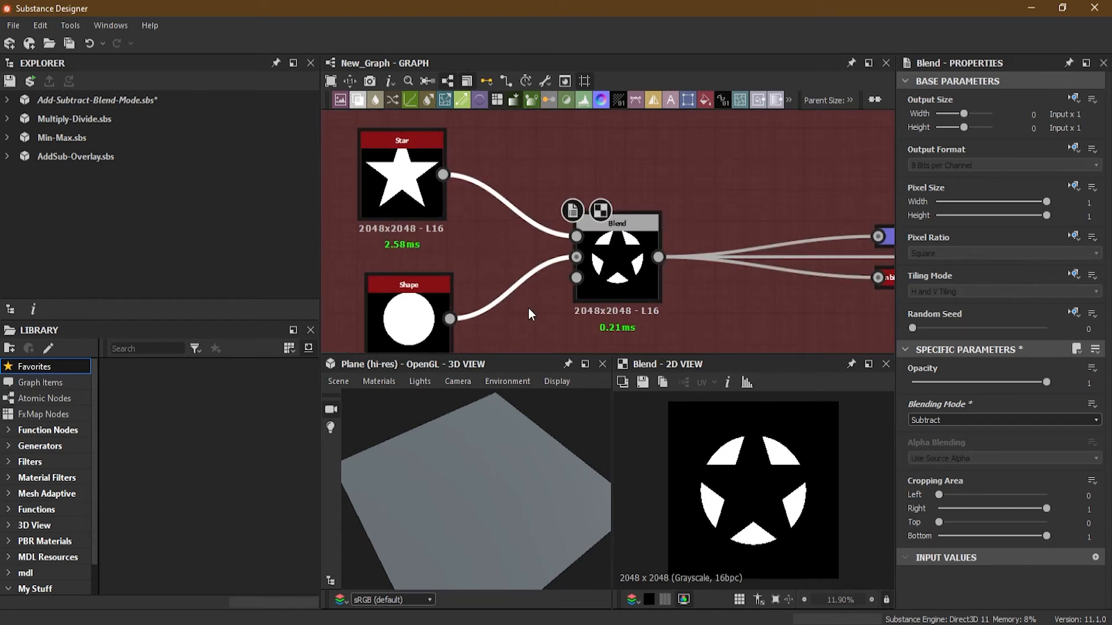
{"action": "key", "text": "x"}
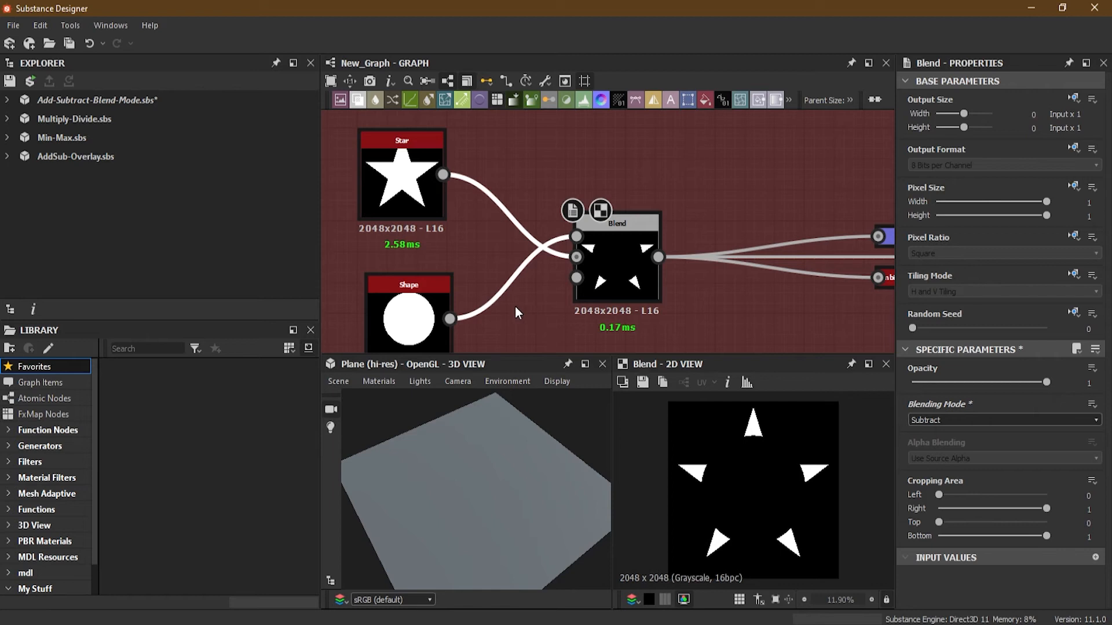
Rearrange the Shape and Star nodes so Shape sits above Star, matching the swapped connections.
{"action": "mouse_move", "coordinate": [407, 312]}
{"action": "left_mouse_down"}
{"action": "mouse_move", "coordinate": [430, 167]}
{"action": "mouse_move", "coordinate": [376, 182]}
{"action": "mouse_move", "coordinate": [404, 306]}
{"action": "left_mouse_up"}
{"action": "left_click_drag", "start_coordinate": [410, 198], "coordinate": [397, 199]}
{"action": "left_click_drag", "start_coordinate": [428, 293], "coordinate": [409, 294]}
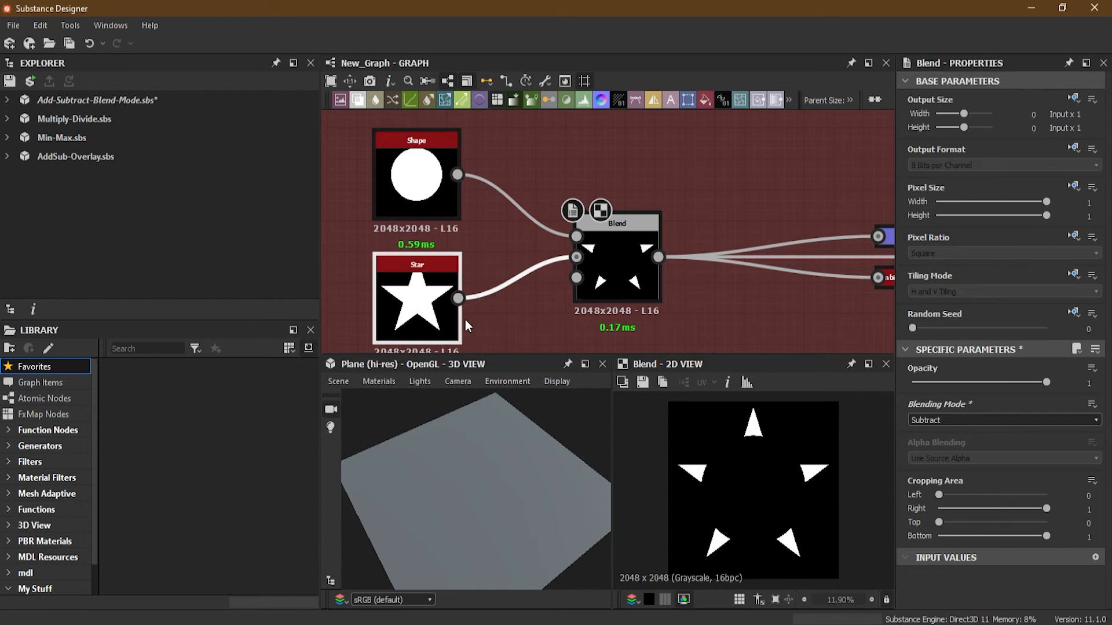
{"action": "left_click", "coordinate": [349, 624]}
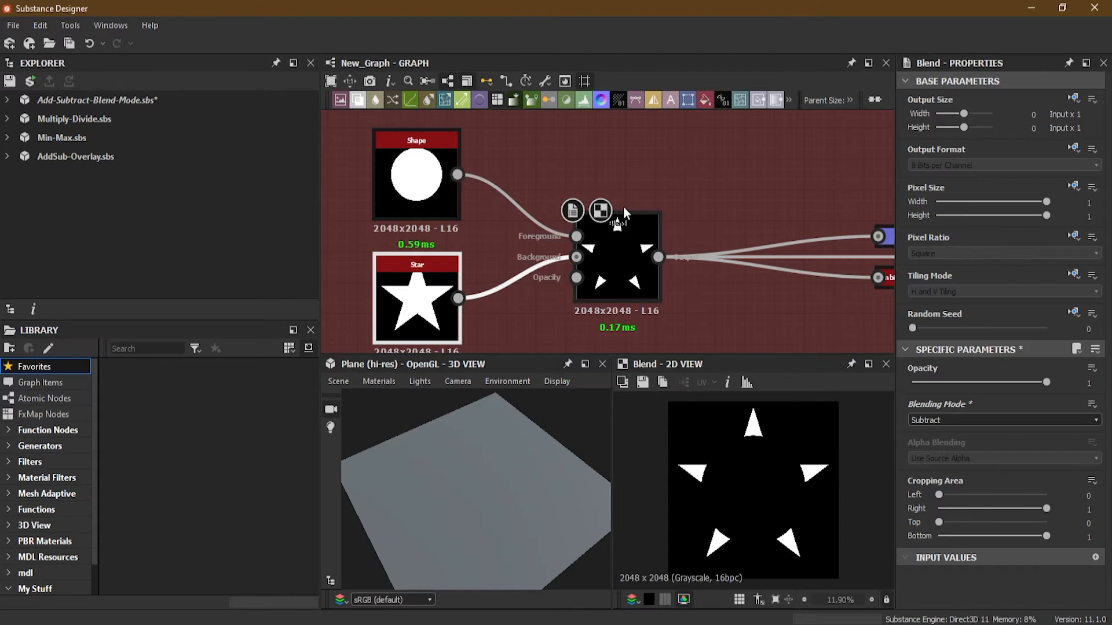
Move to the Subtract for Mask frame and open its Blend node in the 2D view.
{"action": "scroll", "coordinate": [544, 256], "scroll_direction": "down", "scroll_amount": 2}
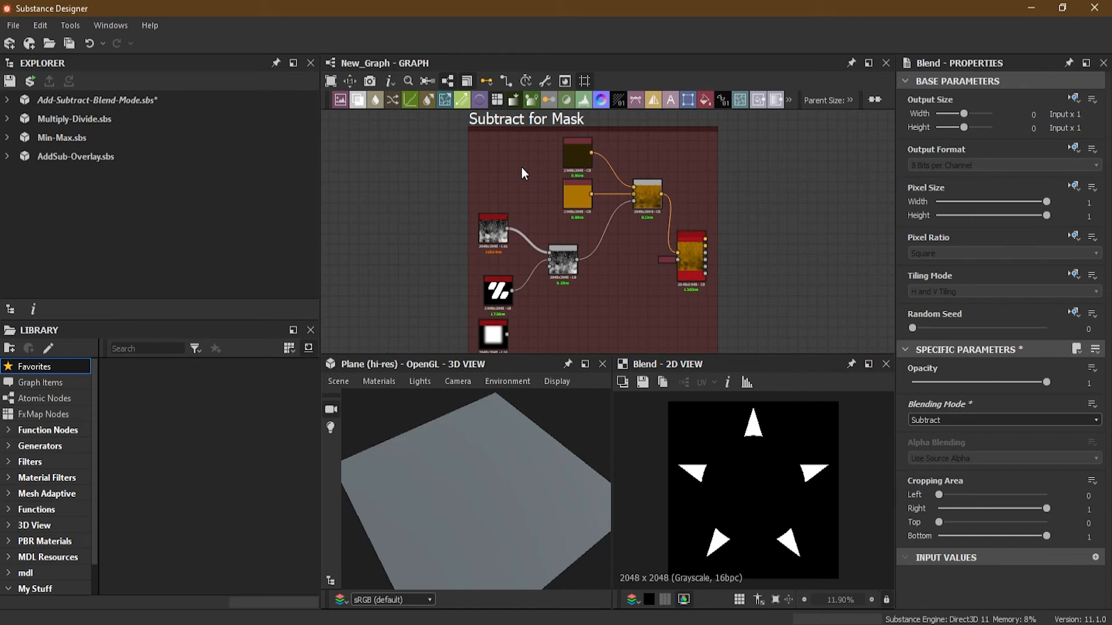
{"action": "scroll", "coordinate": [521, 166], "scroll_direction": "up", "scroll_amount": 3}
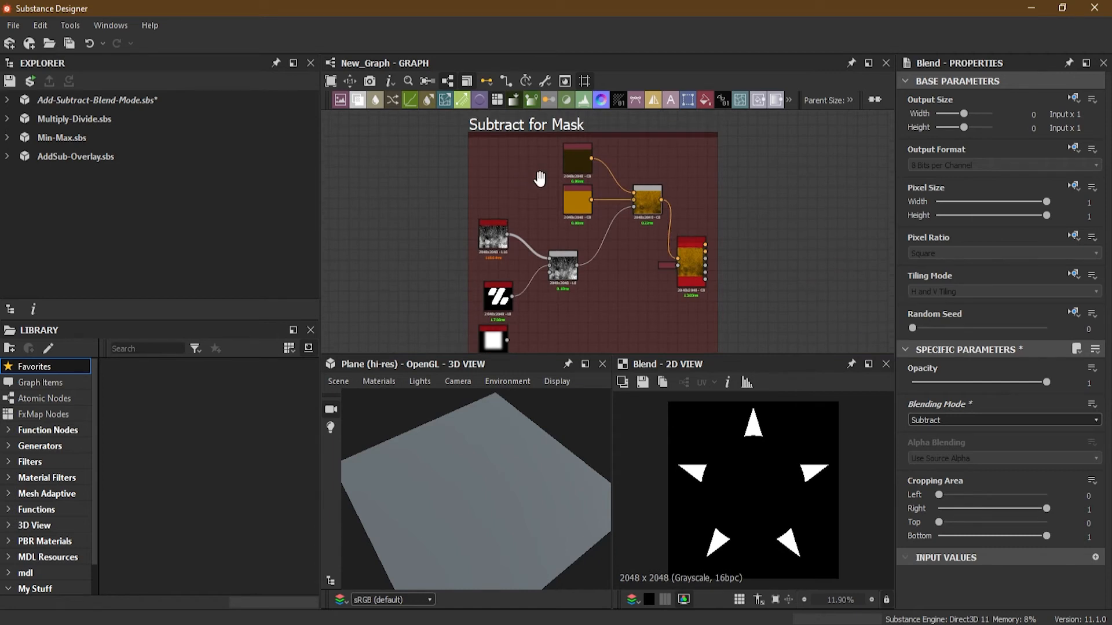
{"action": "middle_click_drag", "start_coordinate": [515, 281], "coordinate": [541, 186]}
{"action": "scroll", "coordinate": [495, 225], "scroll_direction": "up", "scroll_amount": 2}
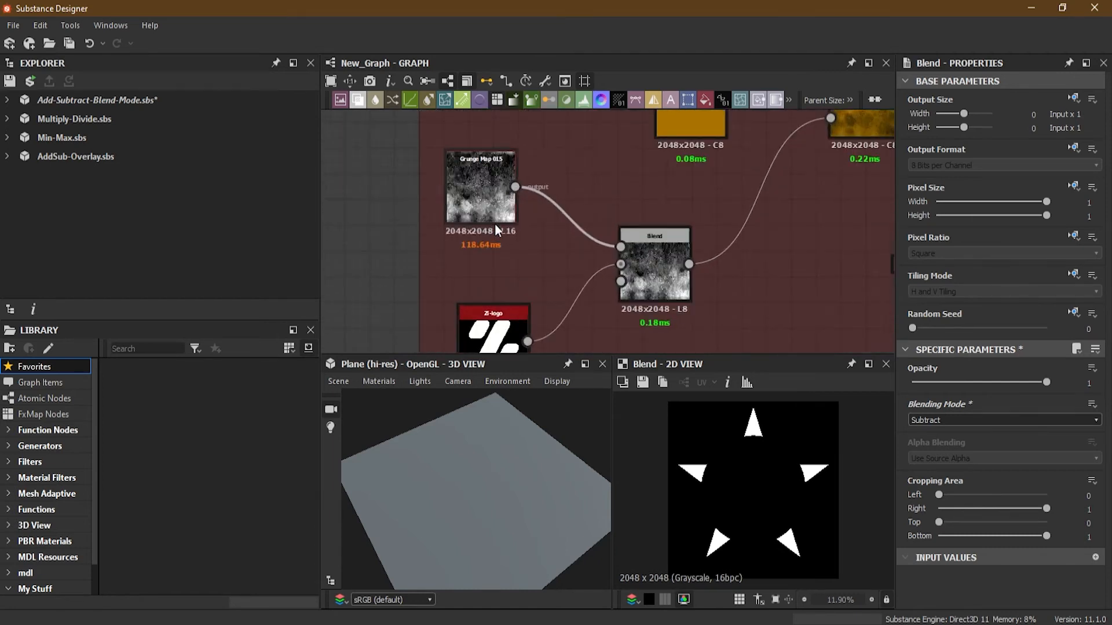
{"action": "middle_click_drag", "start_coordinate": [520, 274], "coordinate": [509, 255]}
{"action": "left_click_drag", "start_coordinate": [459, 187], "coordinate": [476, 195]}
{"action": "middle_click_drag", "start_coordinate": [594, 168], "coordinate": [580, 365]}
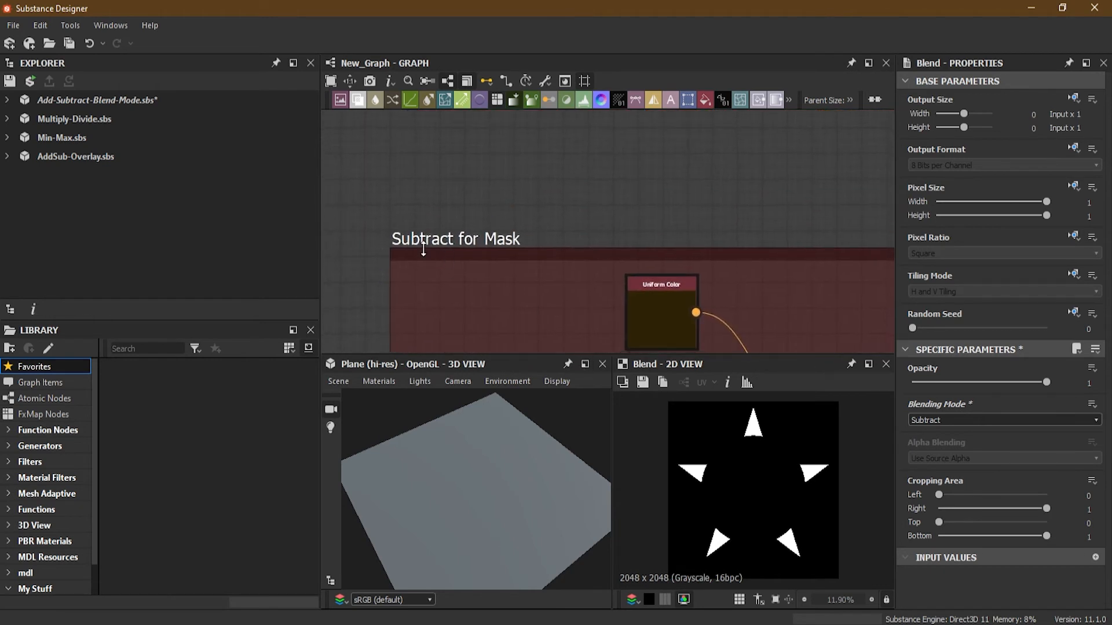
{"action": "middle_click_drag", "start_coordinate": [561, 306], "coordinate": [562, 145]}
{"action": "middle_click_drag", "start_coordinate": [575, 341], "coordinate": [573, 165]}
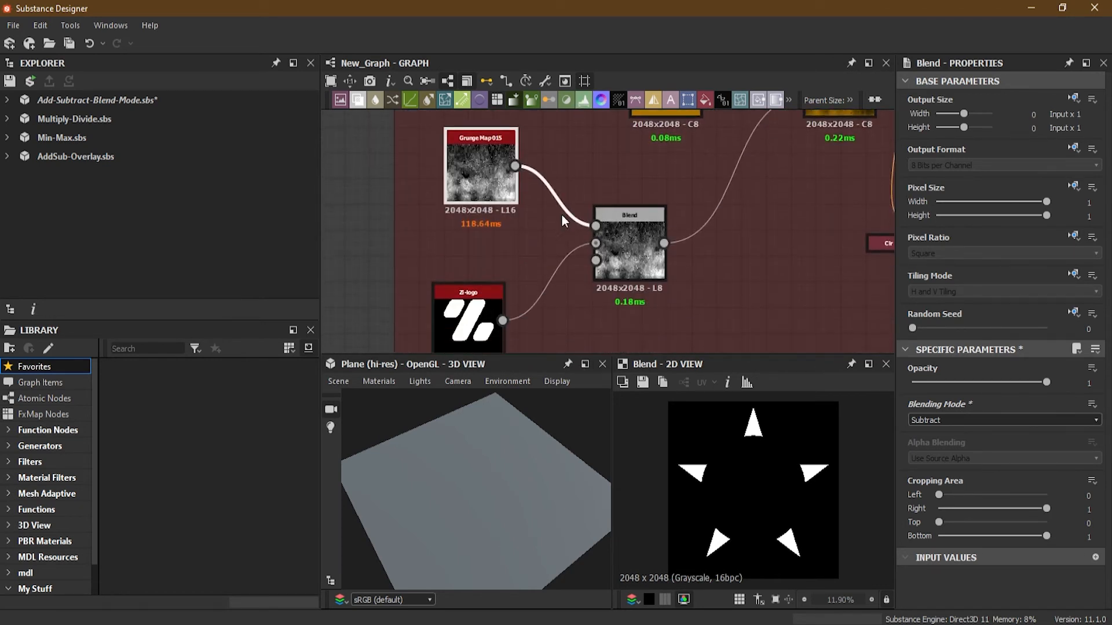
{"action": "scroll", "coordinate": [561, 229], "scroll_direction": "up", "scroll_amount": 2}
{"action": "middle_click_drag", "start_coordinate": [535, 241], "coordinate": [565, 246]}
{"action": "double_click", "coordinate": [685, 259]}
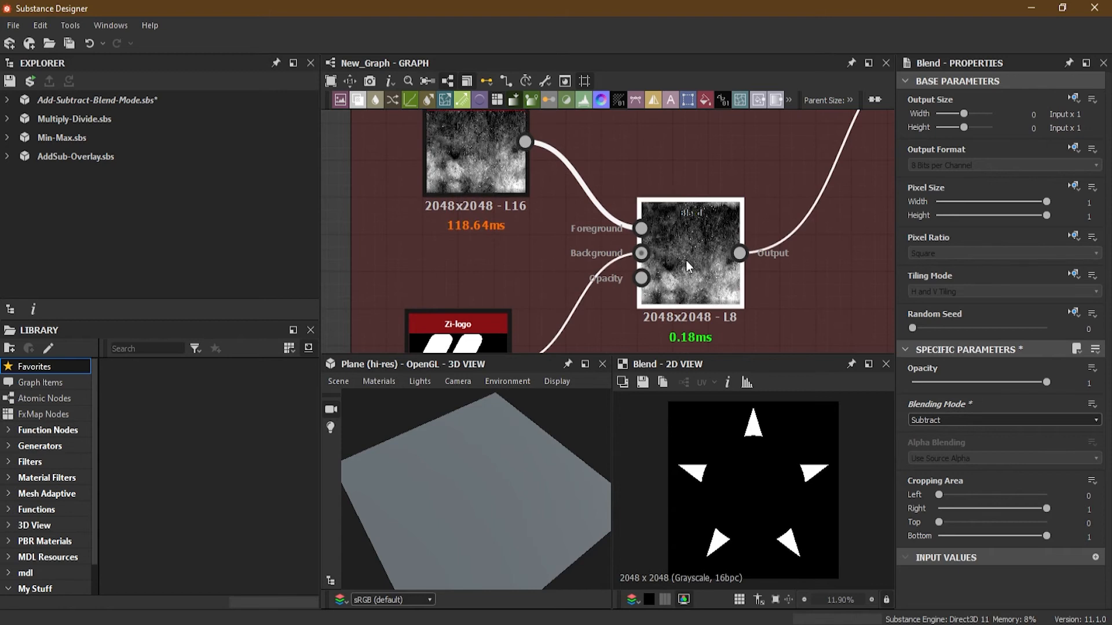
Inspect the Grunge Map 015 and Zi-logo input nodes feeding the mask Blend node.
{"action": "left_click_drag", "start_coordinate": [481, 191], "coordinate": [465, 191]}
{"action": "middle_click_drag", "start_coordinate": [519, 196], "coordinate": [505, 228]}
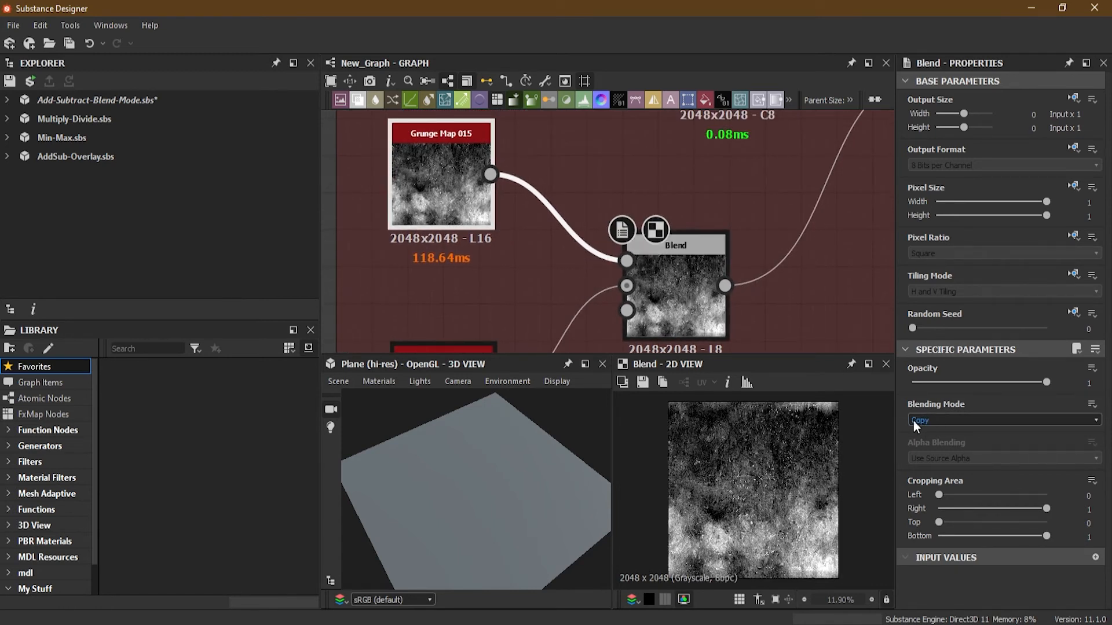
{"action": "middle_click_drag", "start_coordinate": [533, 271], "coordinate": [571, 282]}
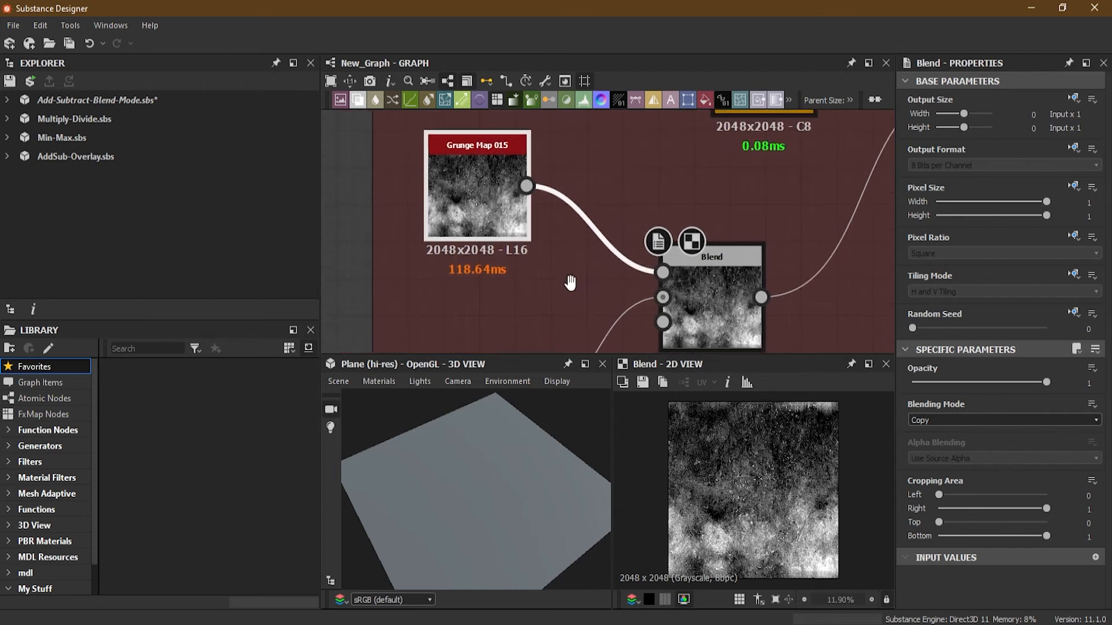
{"action": "left_click", "coordinate": [503, 194]}
{"action": "middle_click_drag", "start_coordinate": [551, 297], "coordinate": [526, 170]}
{"action": "left_click", "coordinate": [454, 268]}
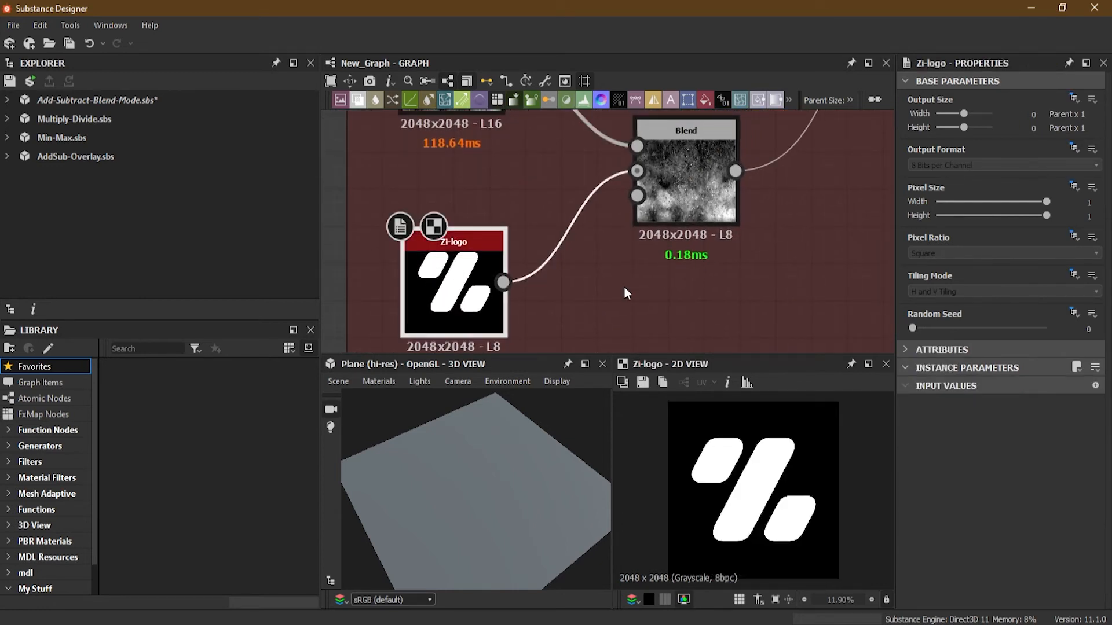
{"action": "middle_click_drag", "start_coordinate": [523, 162], "coordinate": [522, 271]}
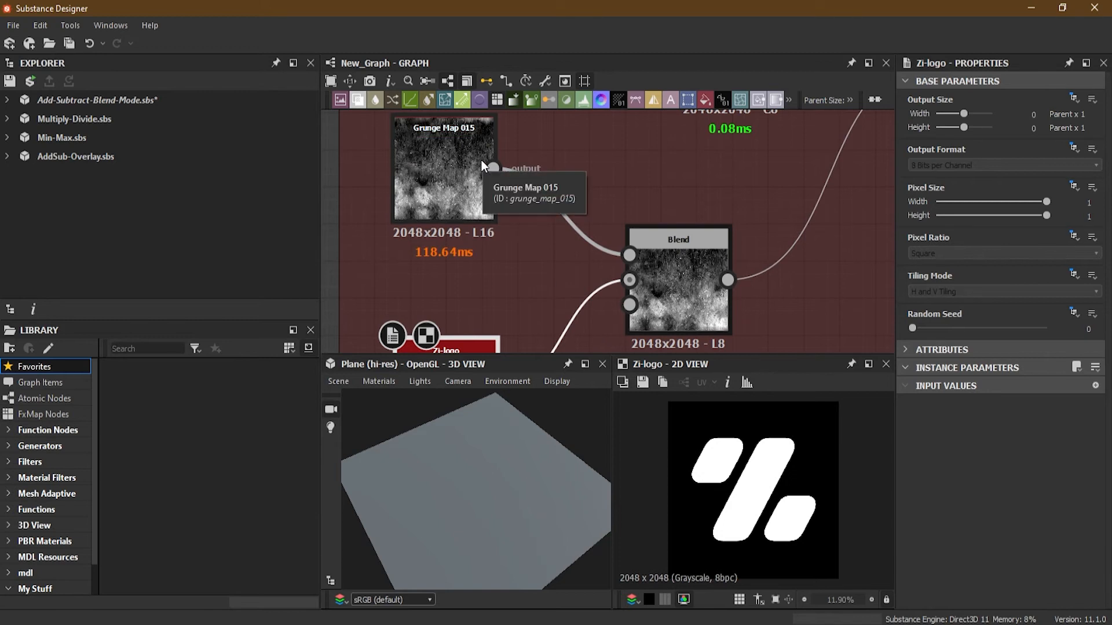
{"action": "middle_click_drag", "start_coordinate": [518, 291], "coordinate": [502, 270]}
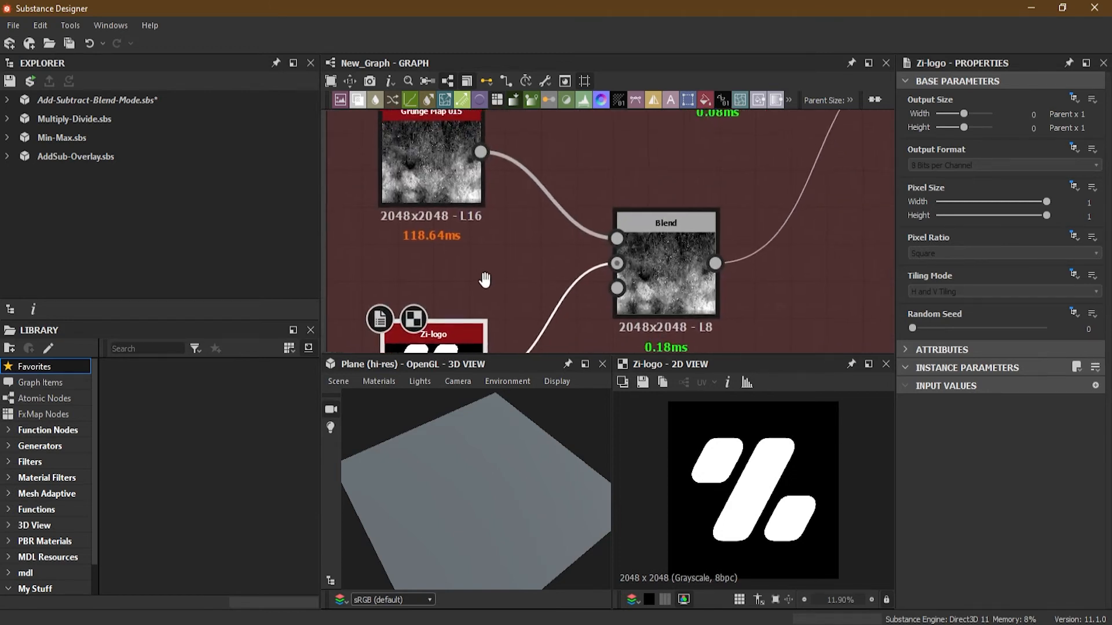
Set the mask Blend node's blending mode to Subtract.
{"action": "left_click", "coordinate": [684, 259]}
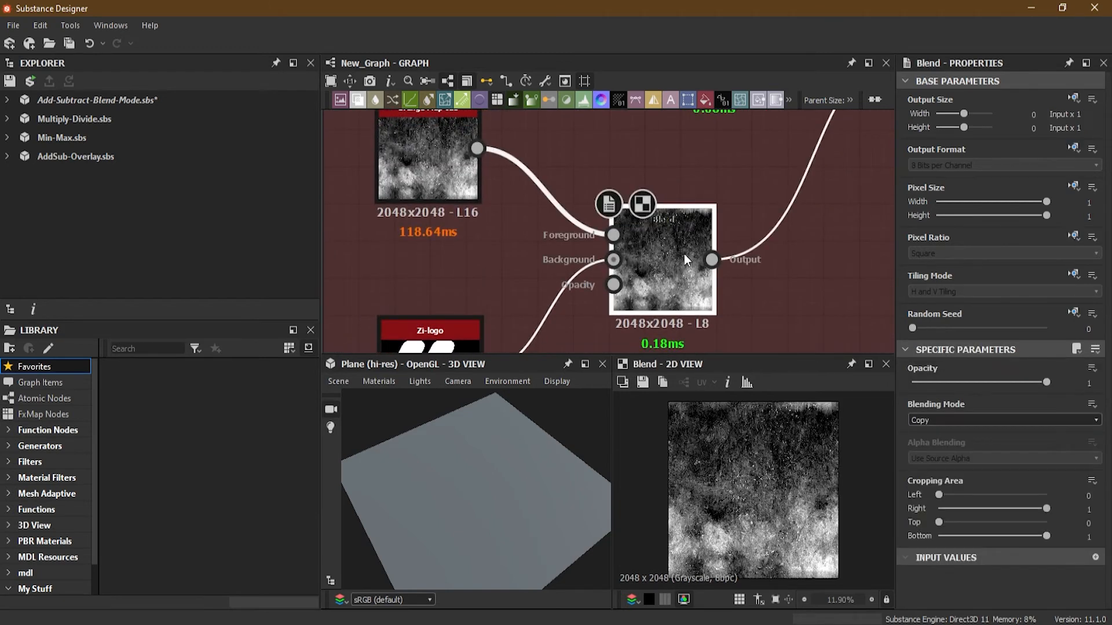
{"action": "left_click", "coordinate": [937, 421]}
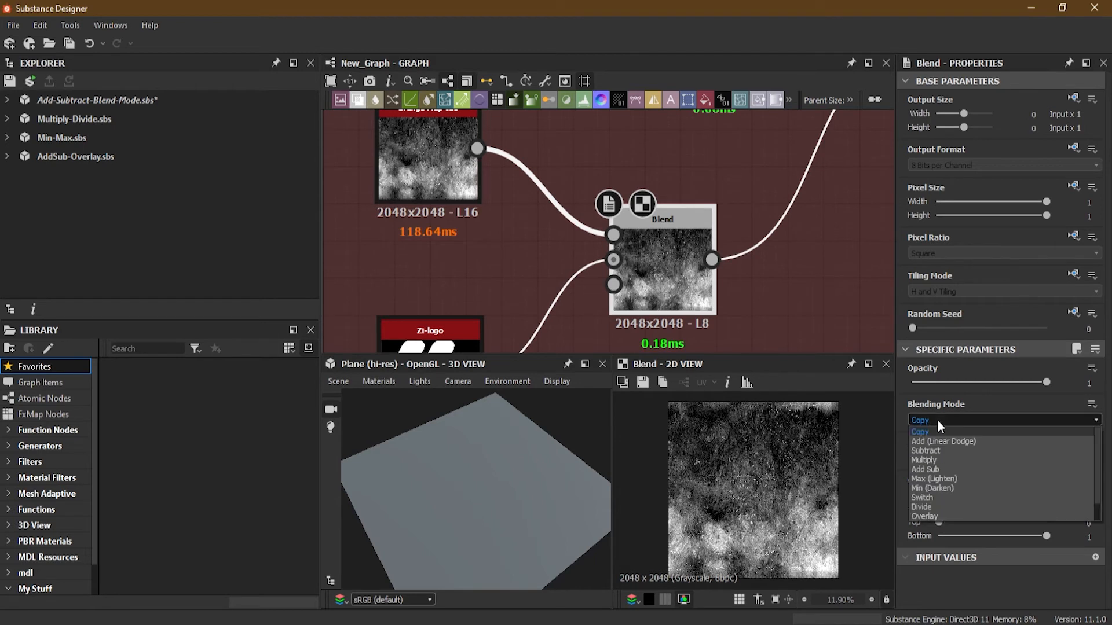
{"action": "left_click", "coordinate": [945, 450]}
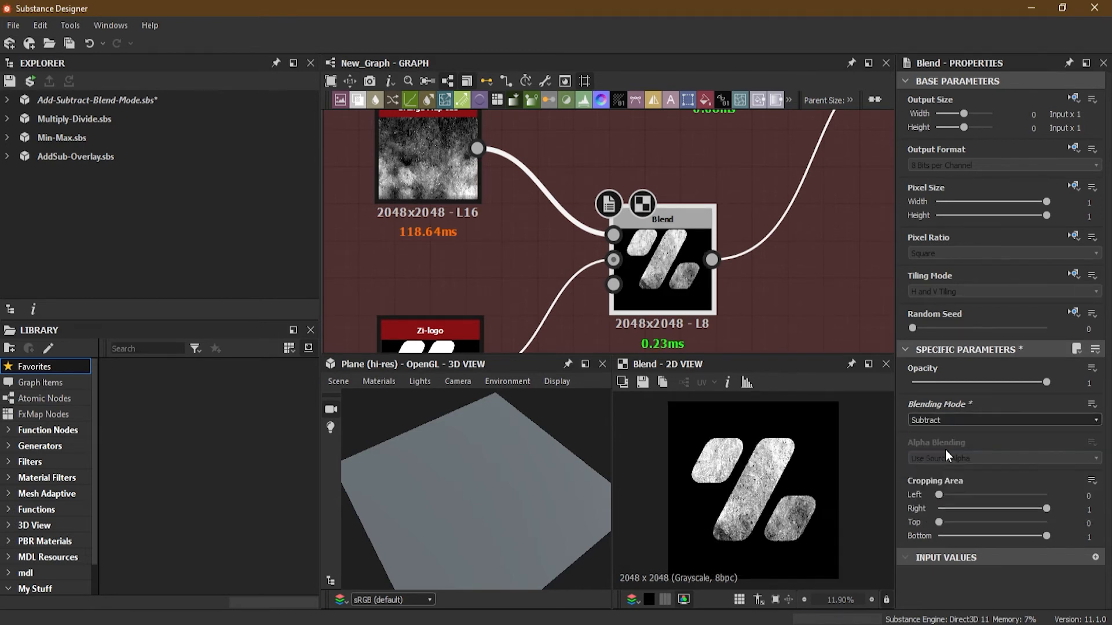
Follow the masked logo into the Uniform Color Blend chain feeding the Base Material and preview it in 3D.
{"action": "middle_click_drag", "start_coordinate": [534, 200], "coordinate": [531, 228]}
{"action": "scroll", "coordinate": [384, 169], "scroll_direction": "up", "scroll_amount": 2}
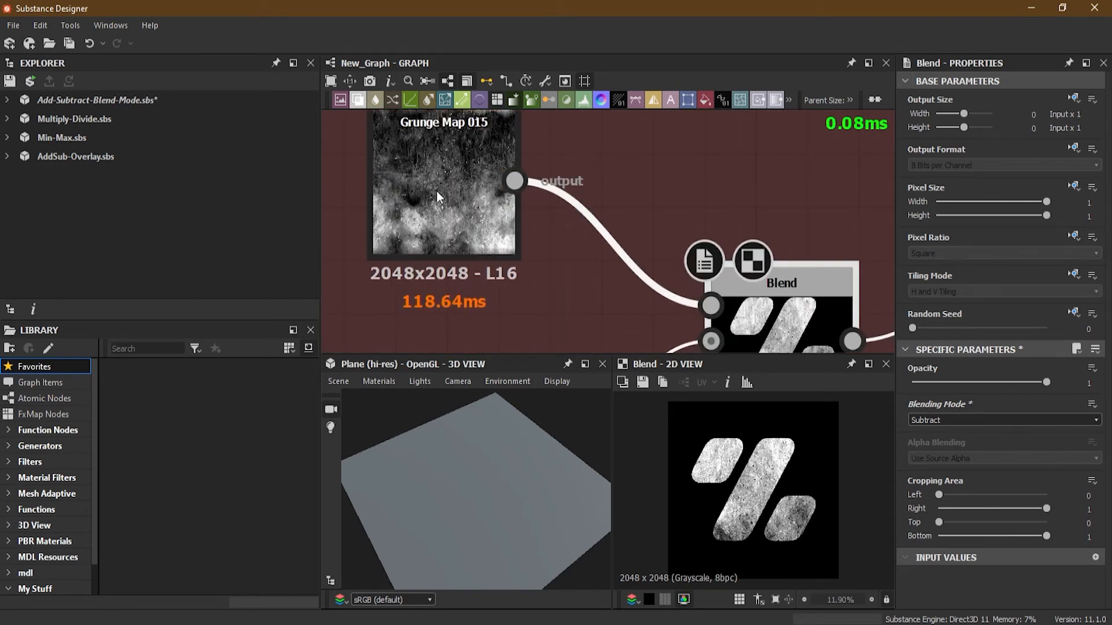
{"action": "middle_click_drag", "start_coordinate": [534, 293], "coordinate": [541, 123]}
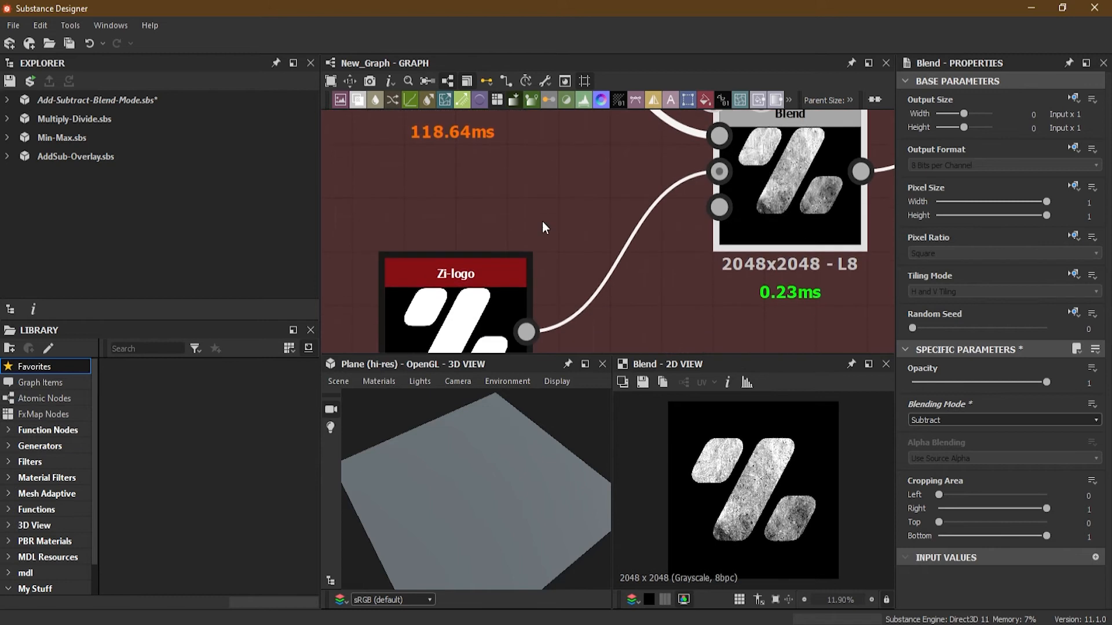
{"action": "middle_click_drag", "start_coordinate": [561, 277], "coordinate": [559, 216]}
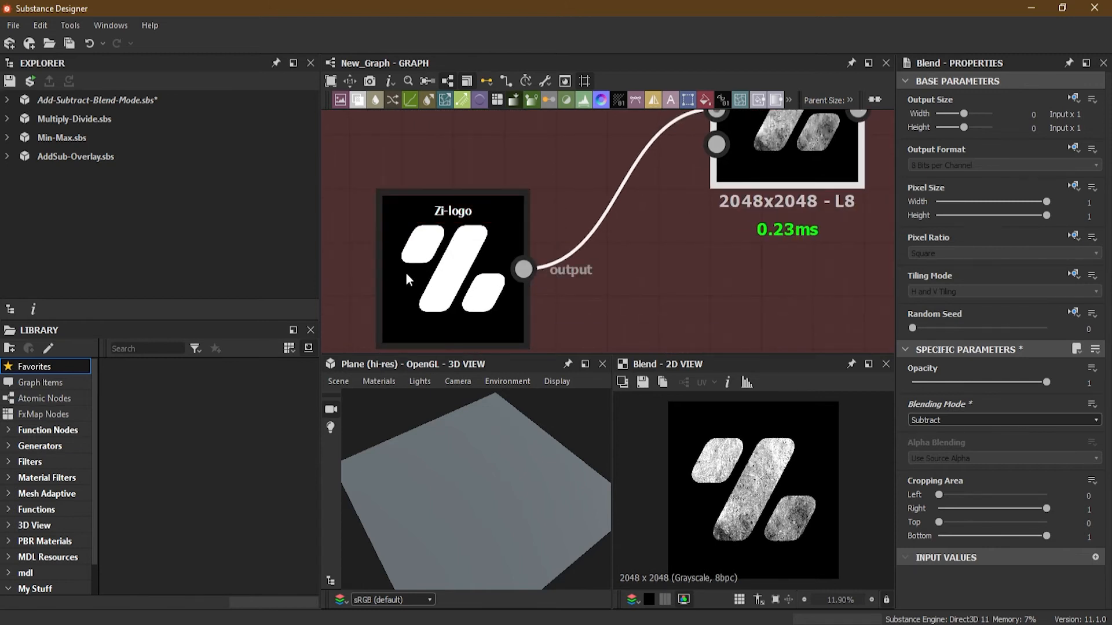
{"action": "middle_click_drag", "start_coordinate": [546, 157], "coordinate": [491, 258]}
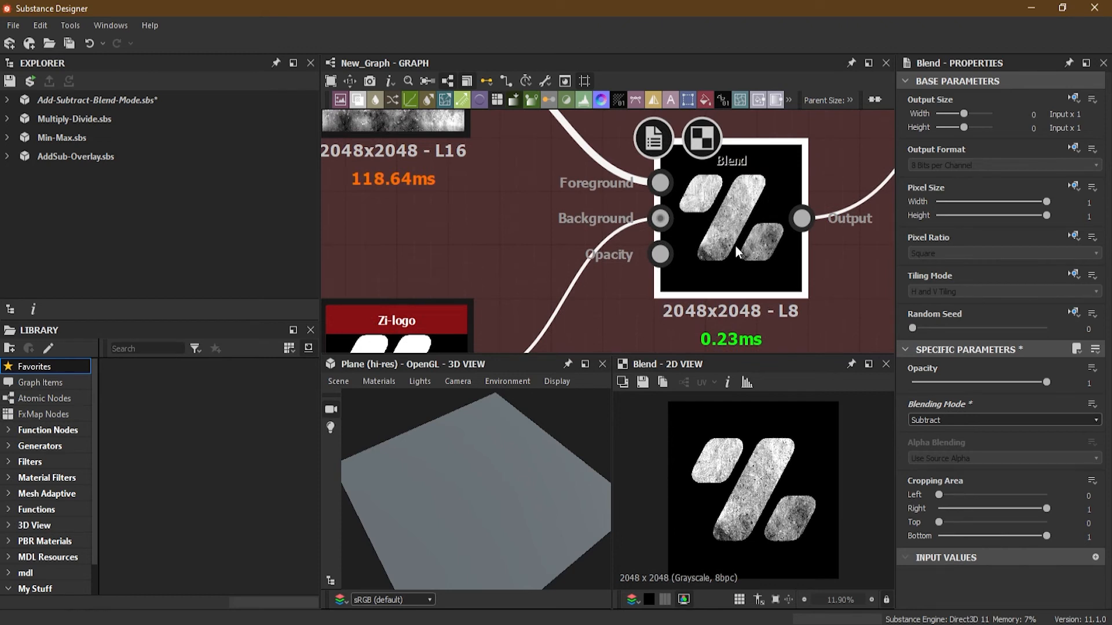
{"action": "scroll", "coordinate": [736, 238], "scroll_direction": "down", "scroll_amount": 2}
{"action": "middle_click_drag", "start_coordinate": [637, 235], "coordinate": [559, 252]}
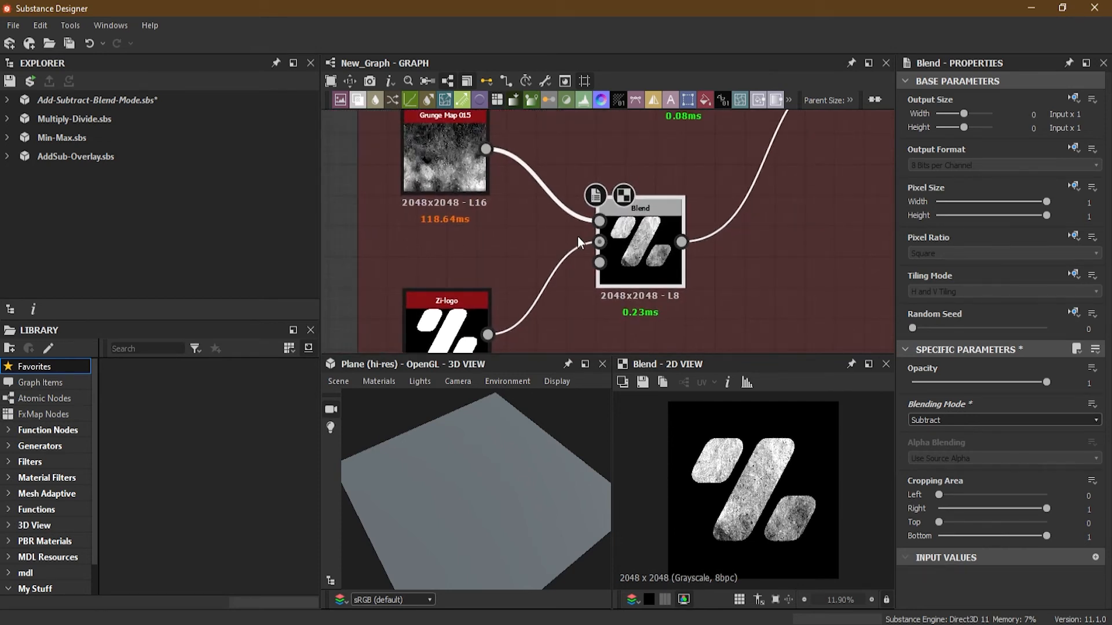
{"action": "middle_click_drag", "start_coordinate": [578, 236], "coordinate": [586, 254]}
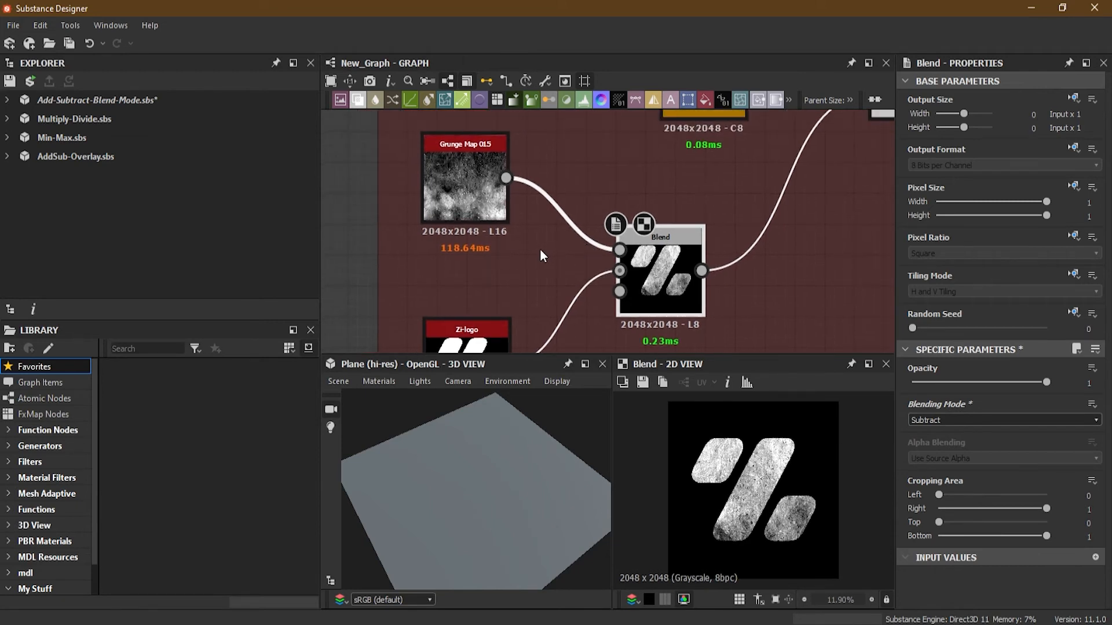
{"action": "scroll", "coordinate": [540, 248], "scroll_direction": "down", "scroll_amount": 2}
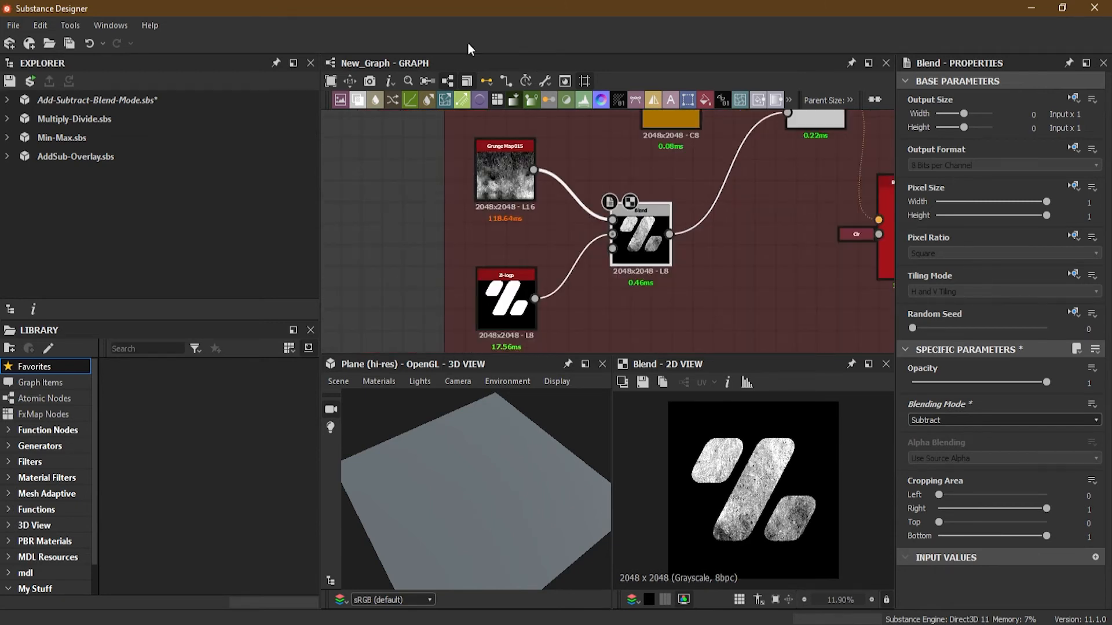
{"action": "middle_click_drag", "start_coordinate": [784, 228], "coordinate": [705, 222]}
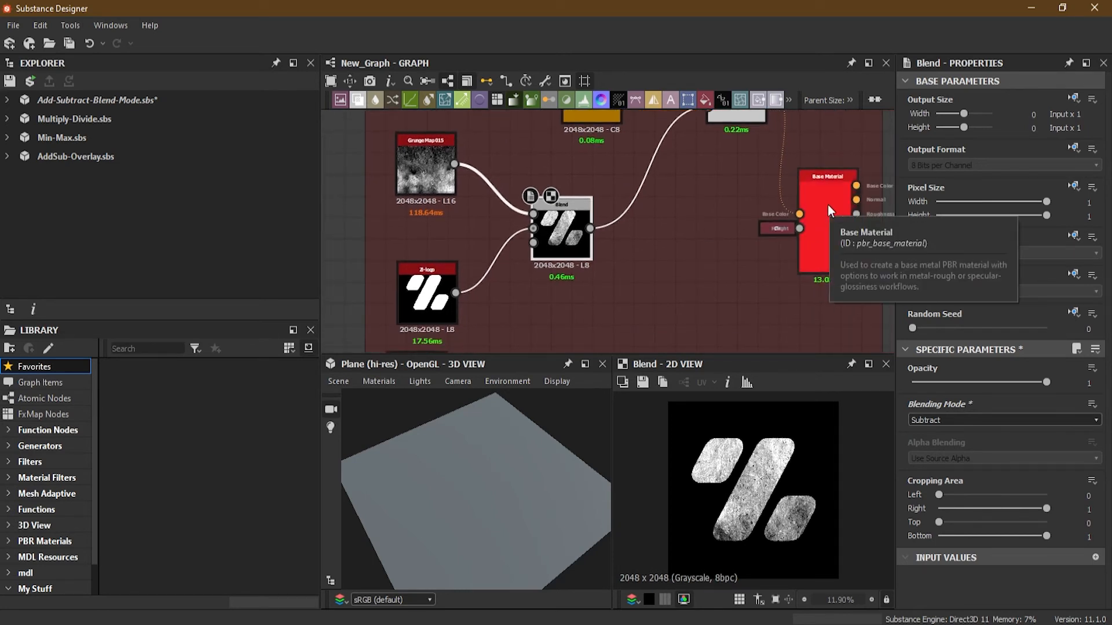
{"action": "left_click_drag", "start_coordinate": [817, 204], "coordinate": [821, 211]}
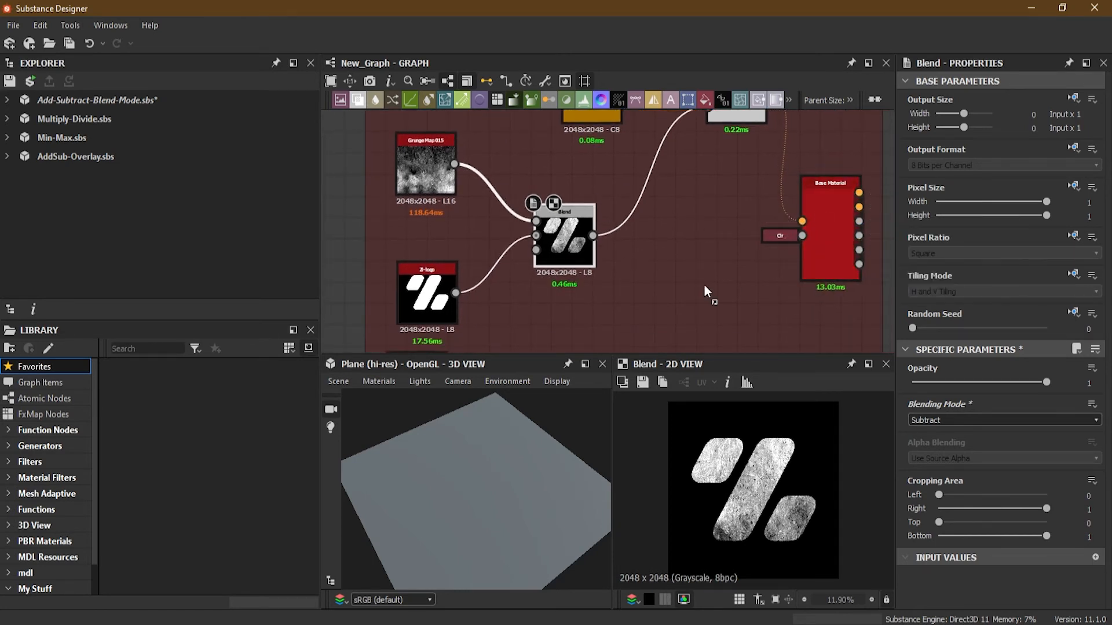
{"action": "middle_click_drag", "start_coordinate": [684, 189], "coordinate": [684, 341]}
{"action": "scroll", "coordinate": [610, 277], "scroll_direction": "up", "scroll_amount": 2}
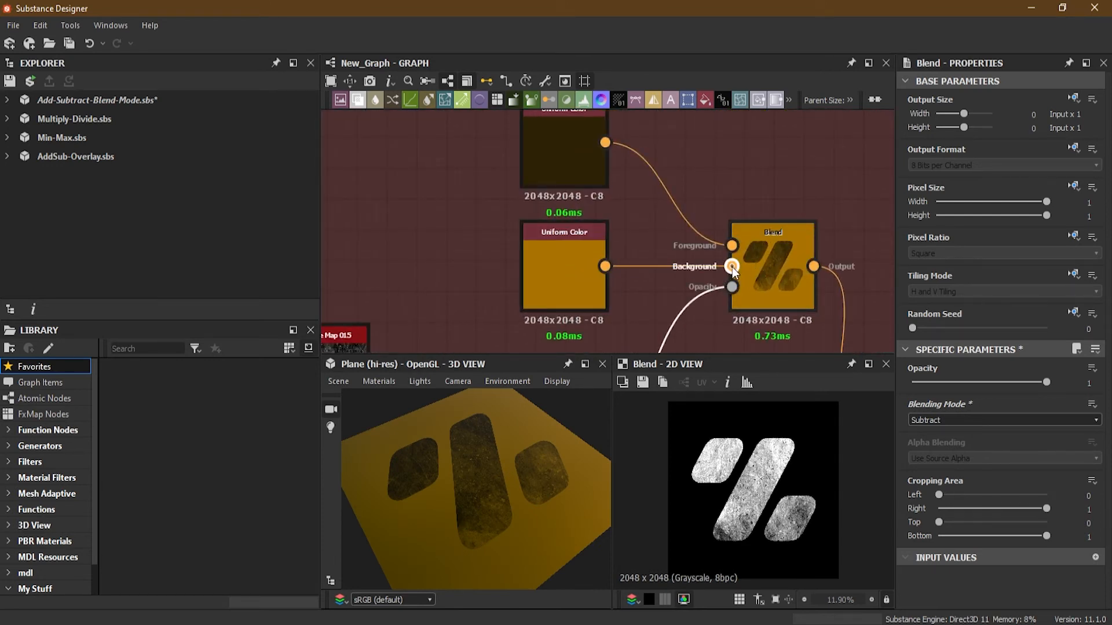
Open the Uniform Color Blend node feeding the Base Material in the 2D view.
{"action": "left_click", "coordinate": [753, 265]}
{"action": "middle_click_drag", "start_coordinate": [738, 295], "coordinate": [734, 105]}
{"action": "middle_click_drag", "start_coordinate": [696, 174], "coordinate": [696, 213]}
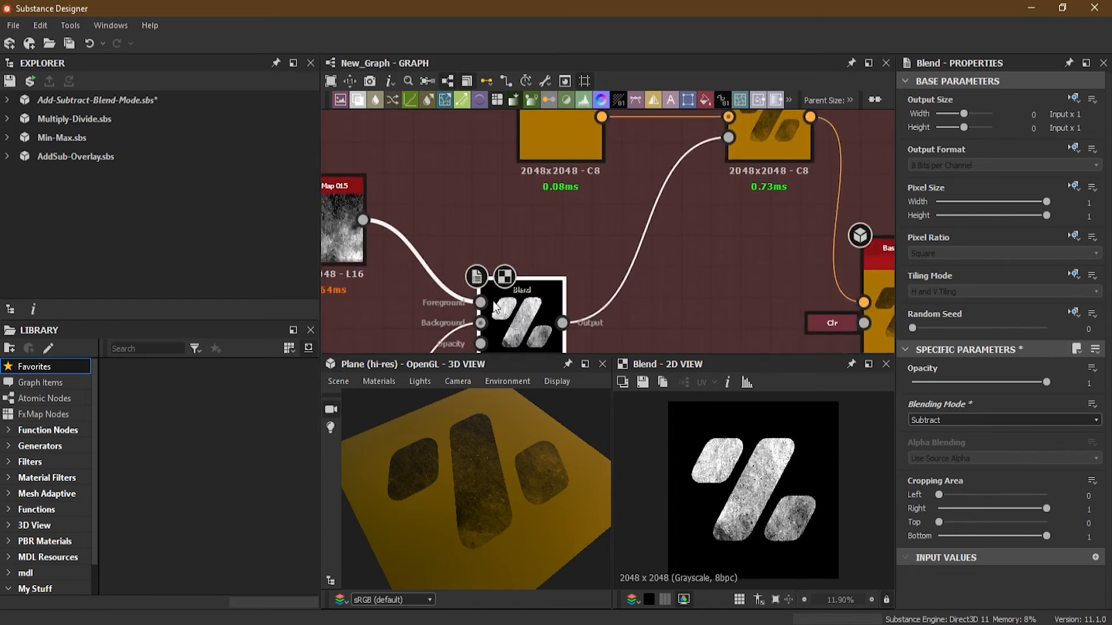
{"action": "middle_click_drag", "start_coordinate": [633, 279], "coordinate": [742, 277]}
{"action": "middle_click_drag", "start_coordinate": [759, 211], "coordinate": [577, 342]}
{"action": "scroll", "coordinate": [663, 282], "scroll_direction": "up", "scroll_amount": 3}
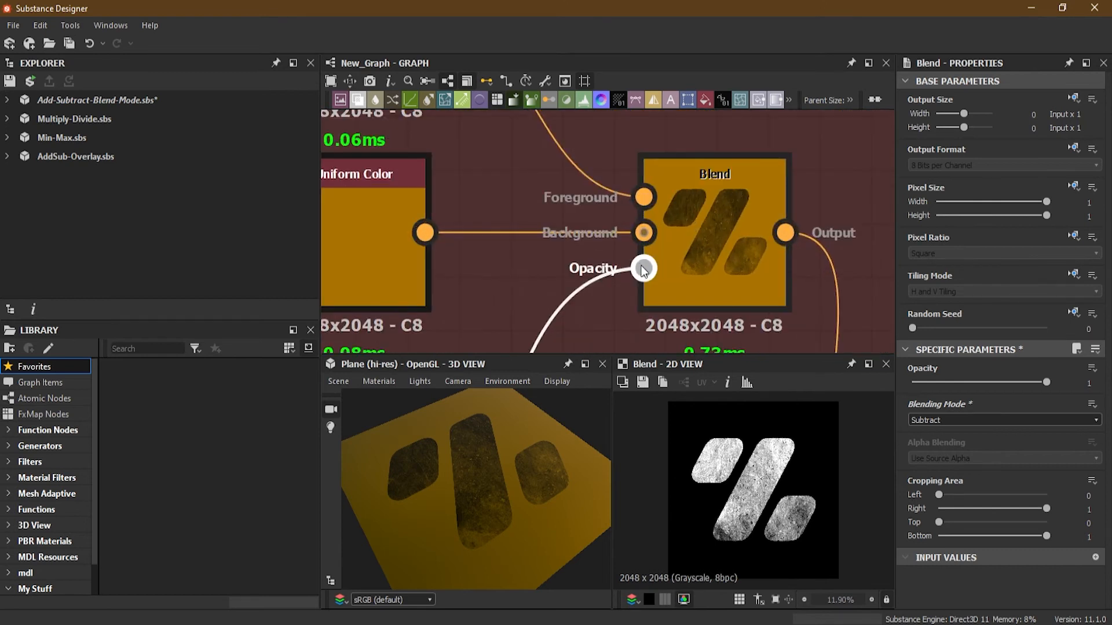
{"action": "left_click", "coordinate": [698, 231]}
{"action": "double_click", "coordinate": [698, 231]}
Inspect the Uniform Color node connected to the Base Material's Height input.
{"action": "scroll", "coordinate": [559, 298], "scroll_direction": "down", "scroll_amount": 4}
{"action": "middle_click_drag", "start_coordinate": [544, 323], "coordinate": [632, 202]}
{"action": "scroll", "coordinate": [539, 259], "scroll_direction": "down", "scroll_amount": 2}
{"action": "middle_click_drag", "start_coordinate": [527, 265], "coordinate": [595, 233]}
{"action": "scroll", "coordinate": [594, 231], "scroll_direction": "up", "scroll_amount": 2}
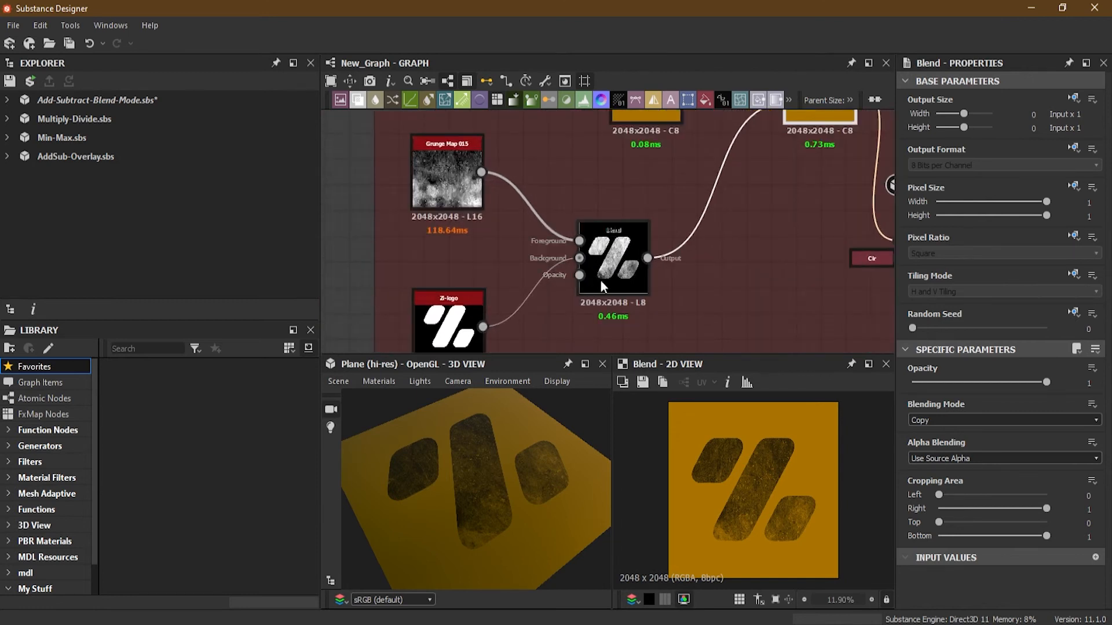
{"action": "middle_click_drag", "start_coordinate": [748, 291], "coordinate": [510, 277]}
{"action": "scroll", "coordinate": [634, 246], "scroll_direction": "up", "scroll_amount": 3}
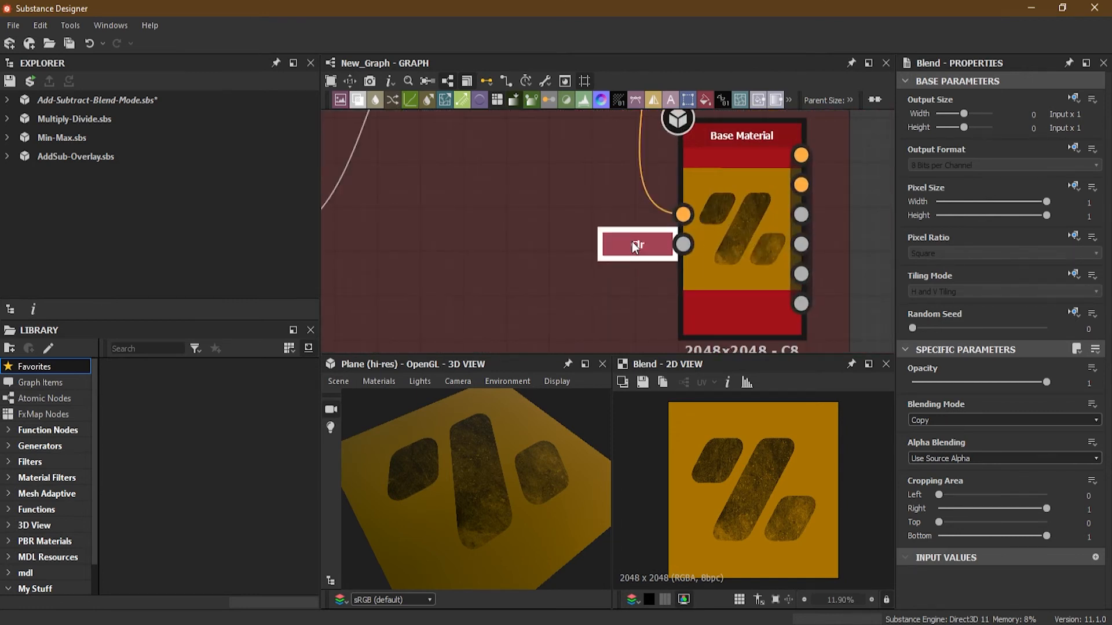
{"action": "key", "text": "d"}
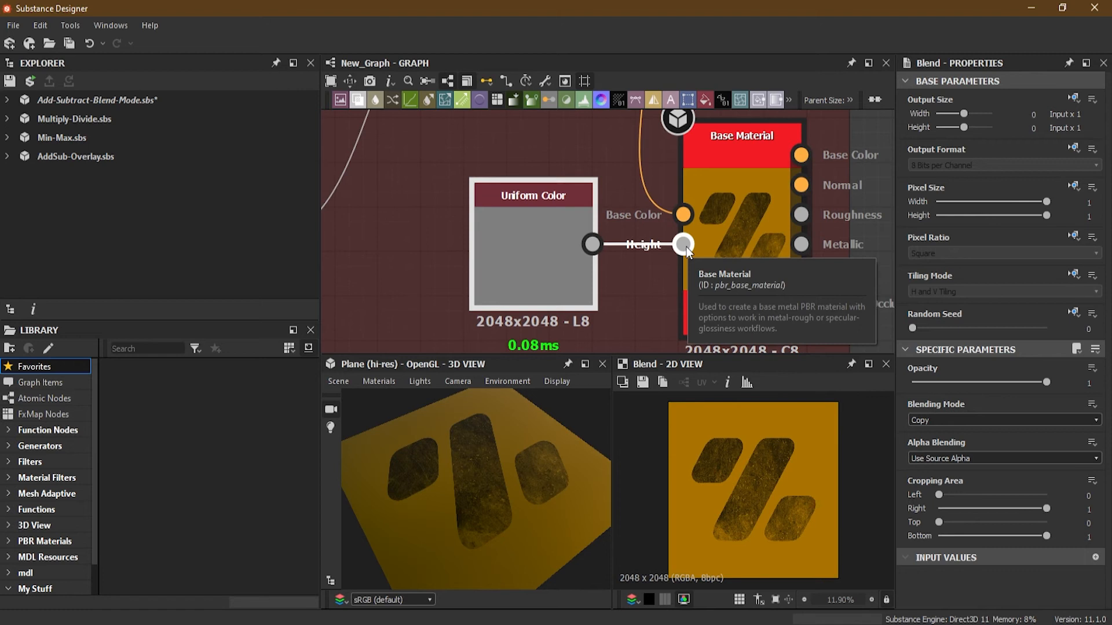
{"action": "key", "text": "d"}
{"action": "key", "text": "f"}
Swap the mask Blend node's foreground and background inputs, then swap them back.
{"action": "scroll", "coordinate": [573, 236], "scroll_direction": "down", "scroll_amount": 1}
{"action": "mouse_move", "coordinate": [573, 237]}
{"action": "middle_mouse_down"}
{"action": "mouse_move", "coordinate": [581, 270]}
{"action": "mouse_move", "coordinate": [620, 199]}
{"action": "mouse_move", "coordinate": [562, 270]}
{"action": "mouse_move", "coordinate": [577, 255]}
{"action": "middle_mouse_up"}
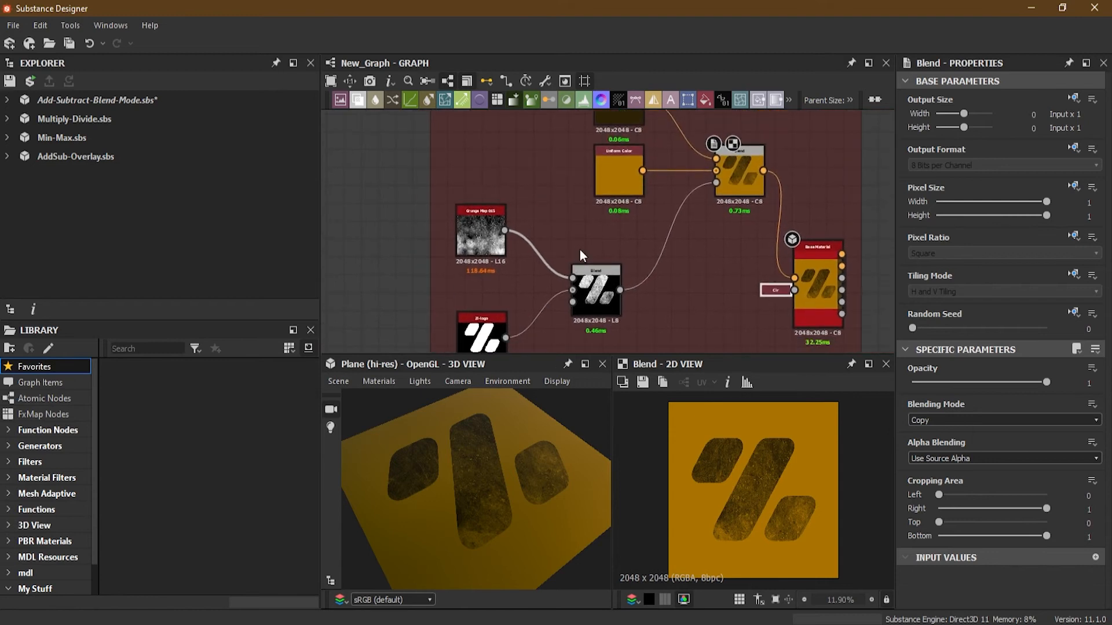
{"action": "scroll", "coordinate": [604, 187], "scroll_direction": "up", "scroll_amount": 2}
{"action": "middle_click_drag", "start_coordinate": [609, 192], "coordinate": [653, 109]}
{"action": "scroll", "coordinate": [474, 236], "scroll_direction": "up", "scroll_amount": 1}
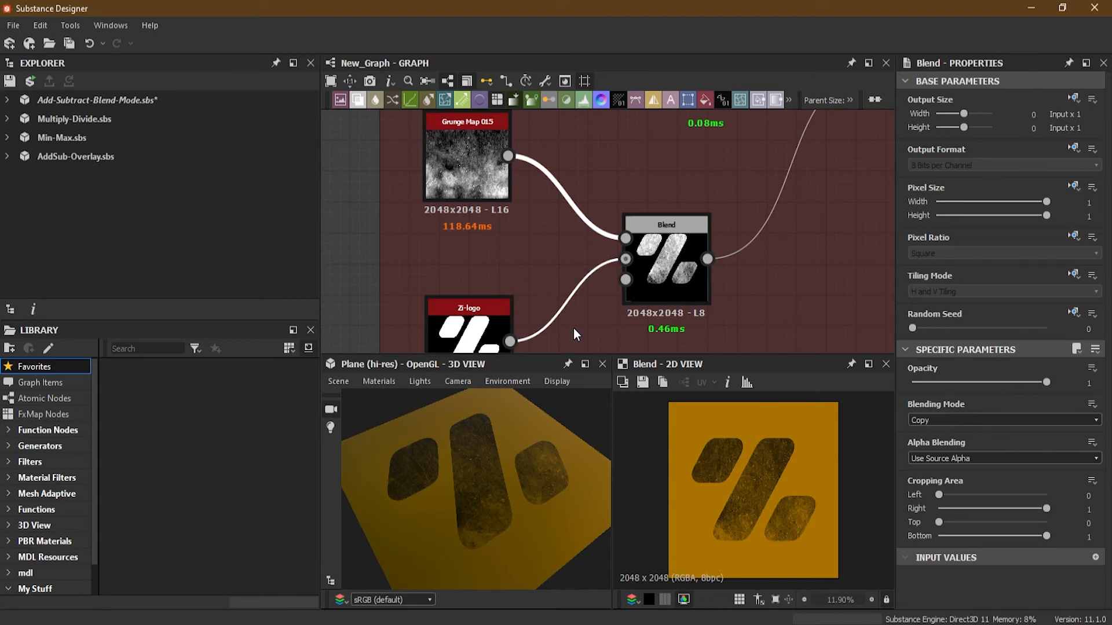
{"action": "key", "text": "x"}
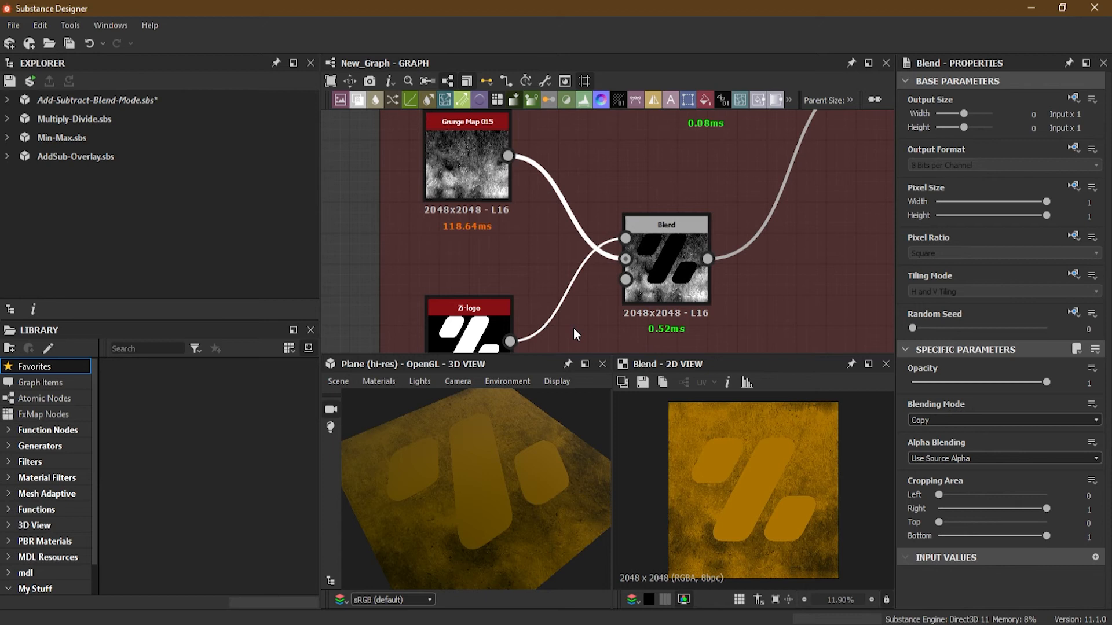
{"action": "key", "text": "x"}
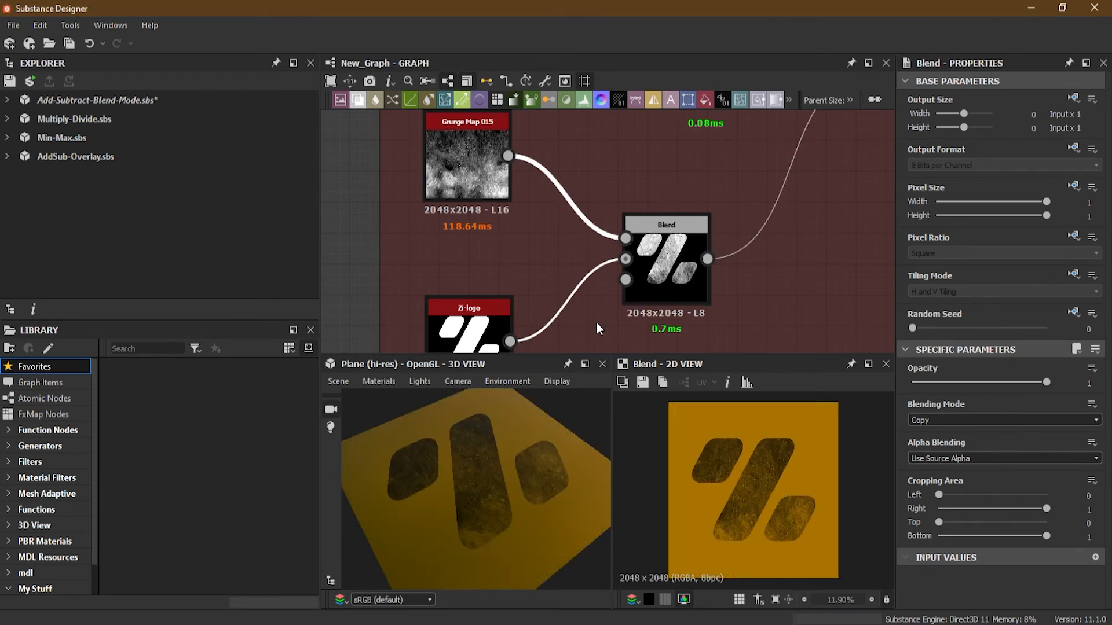
Connect the rounded rectangle node to the mask Blend node in place of the Zi-logo input.
{"action": "middle_click_drag", "start_coordinate": [589, 325], "coordinate": [610, 139]}
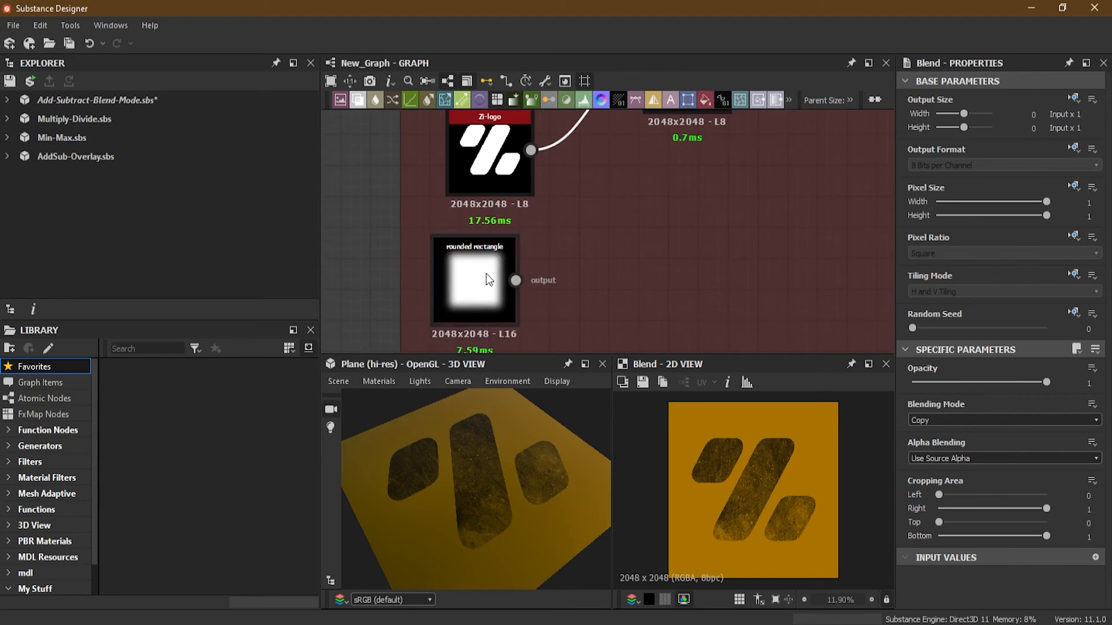
{"action": "middle_click_drag", "start_coordinate": [484, 277], "coordinate": [550, 292]}
{"action": "left_click_drag", "start_coordinate": [491, 331], "coordinate": [623, 118]}
{"action": "middle_click_drag", "start_coordinate": [711, 183], "coordinate": [690, 265]}
{"action": "scroll", "coordinate": [600, 252], "scroll_direction": "up", "scroll_amount": 8}
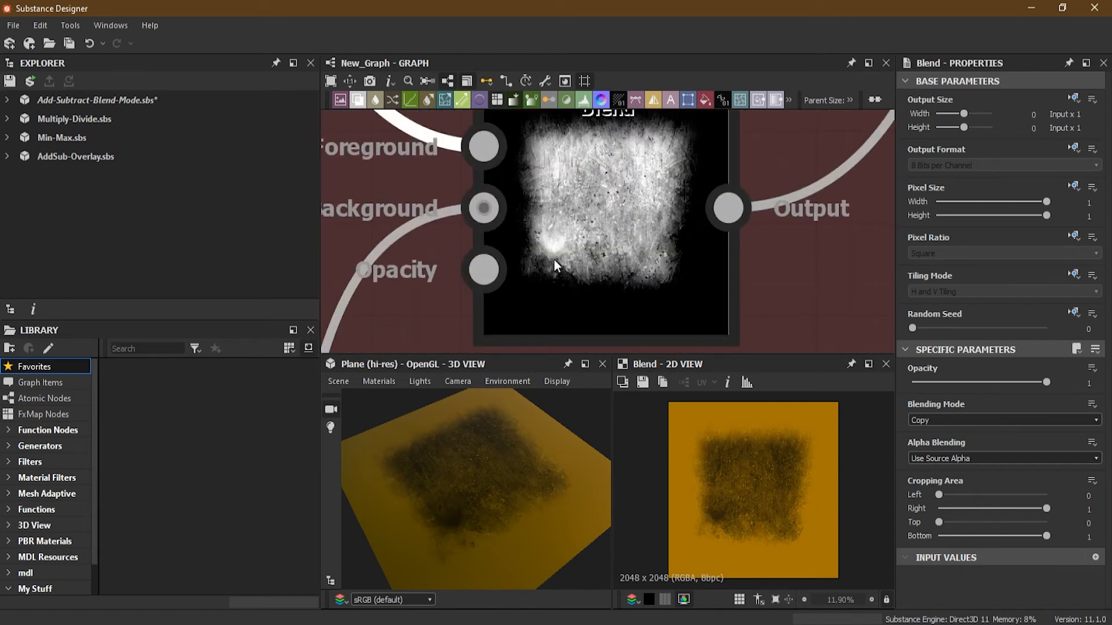
Inspect the rounded rectangle node's output in the 2D view.
{"action": "scroll", "coordinate": [561, 251], "scroll_direction": "down", "scroll_amount": 3}
{"action": "scroll", "coordinate": [561, 252], "scroll_direction": "up", "scroll_amount": 3}
{"action": "middle_click_drag", "start_coordinate": [460, 300], "coordinate": [730, 124]}
{"action": "middle_click_drag", "start_coordinate": [501, 310], "coordinate": [685, 61]}
{"action": "middle_click_drag", "start_coordinate": [561, 302], "coordinate": [626, 132]}
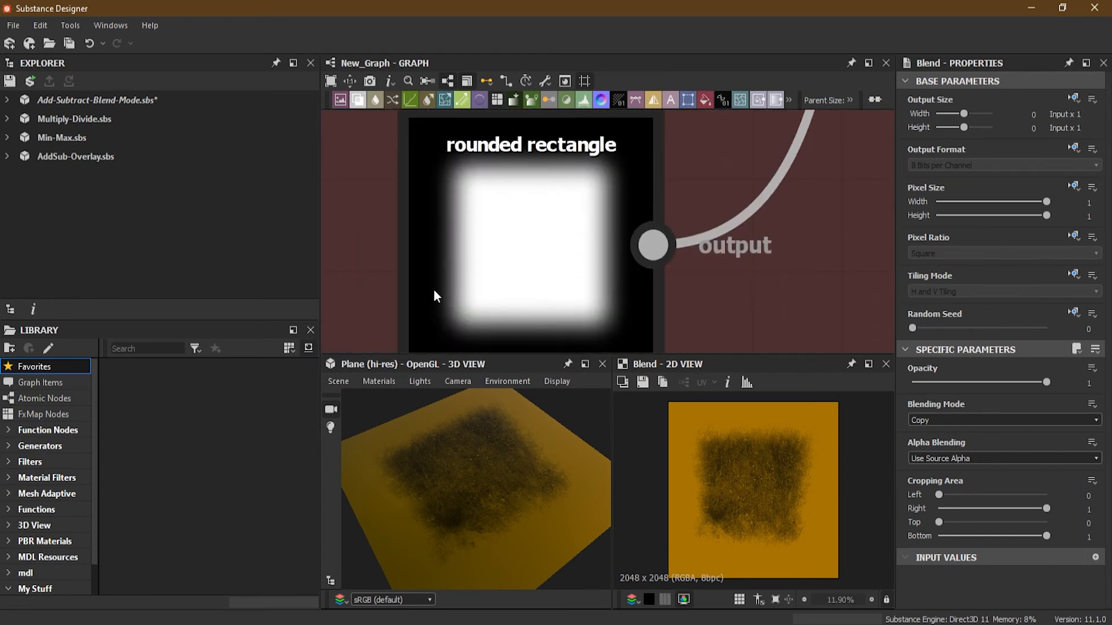
{"action": "left_click", "coordinate": [545, 236]}
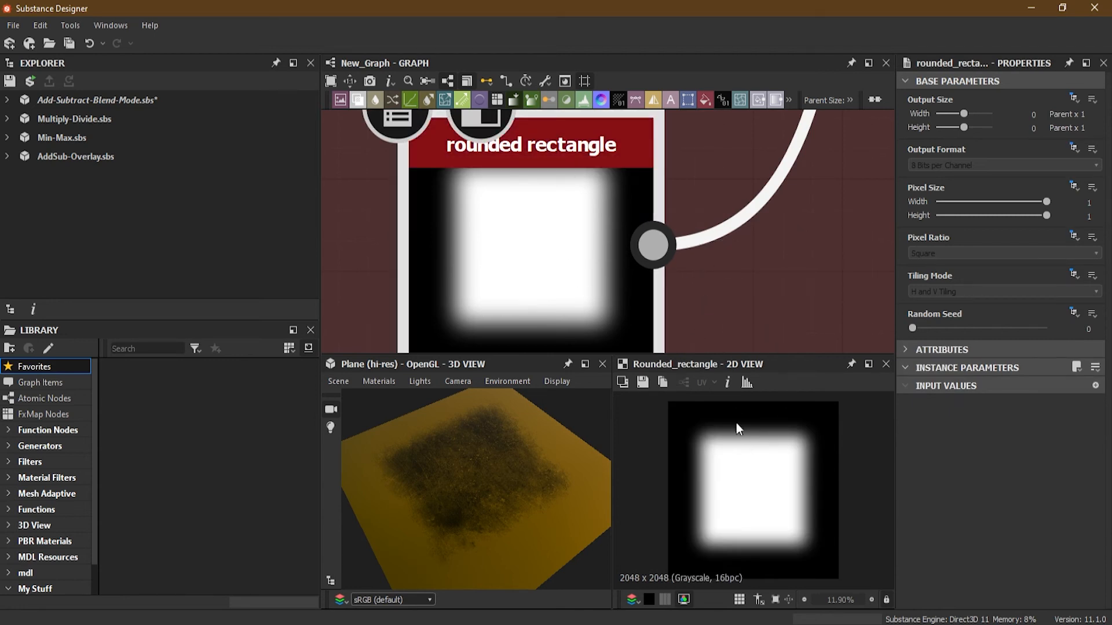
{"action": "scroll", "coordinate": [753, 270], "scroll_direction": "down", "scroll_amount": 6}
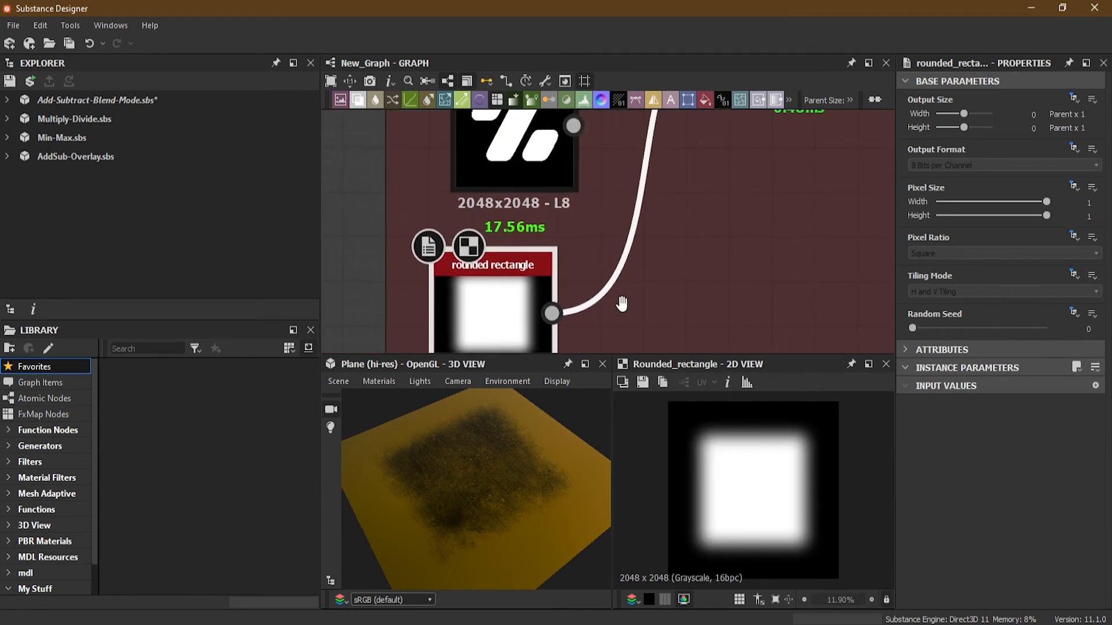
{"action": "scroll", "coordinate": [610, 278], "scroll_direction": "down", "scroll_amount": 2}
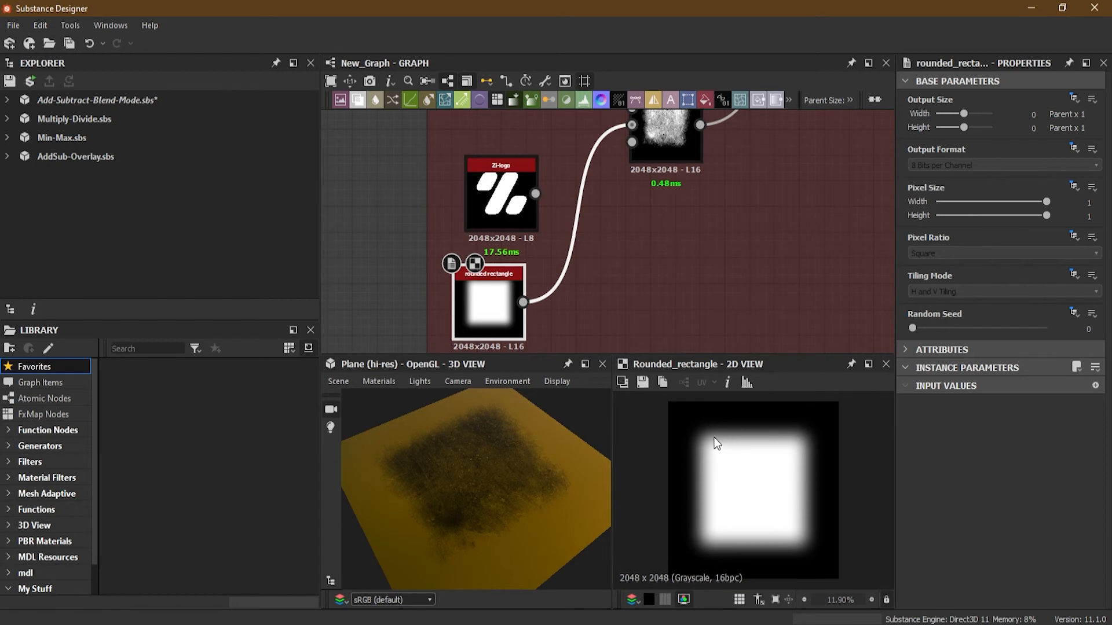
{"action": "scroll", "coordinate": [714, 436], "scroll_direction": "up", "scroll_amount": 5}
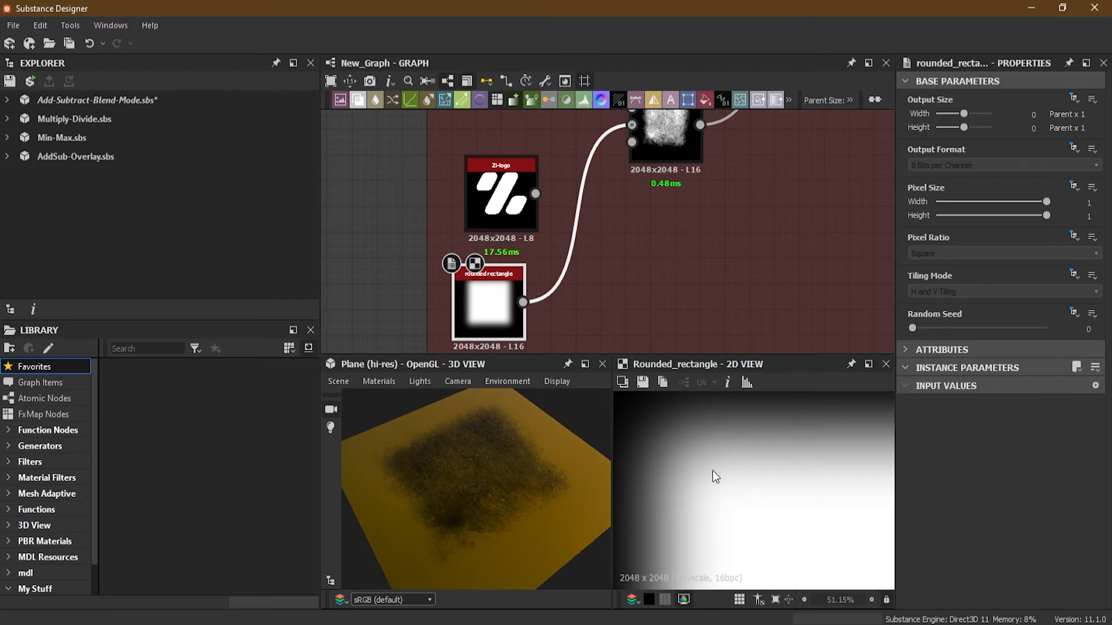
Inspect the mask Blend node's subtracted result in the 2D view.
{"action": "left_click_drag", "start_coordinate": [664, 137], "coordinate": [660, 128]}
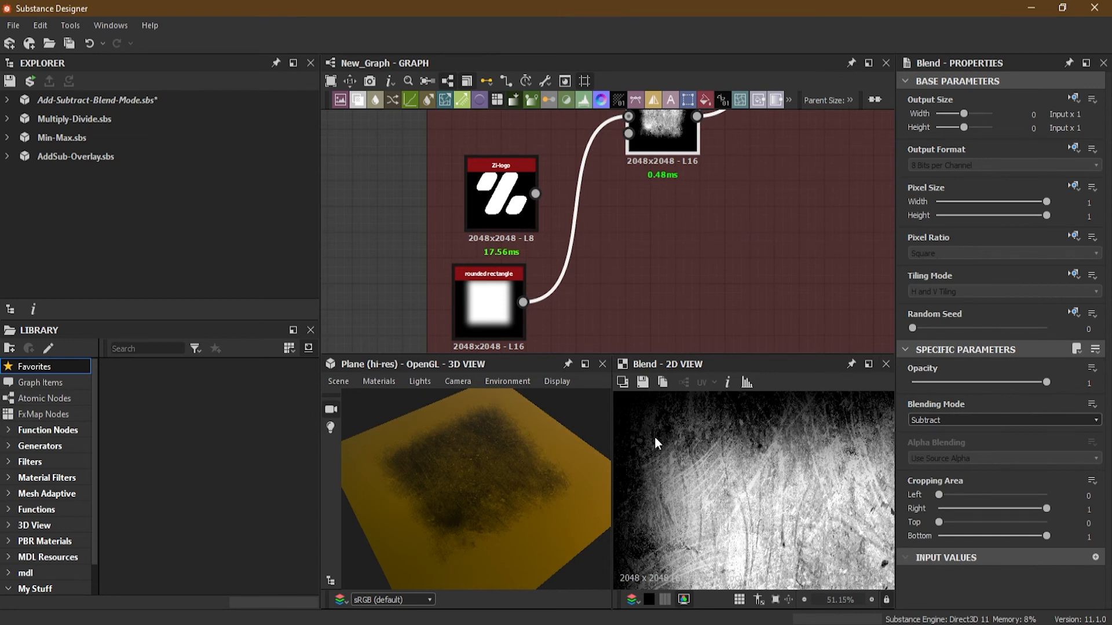
{"action": "scroll", "coordinate": [655, 440], "scroll_direction": "down", "scroll_amount": 3}
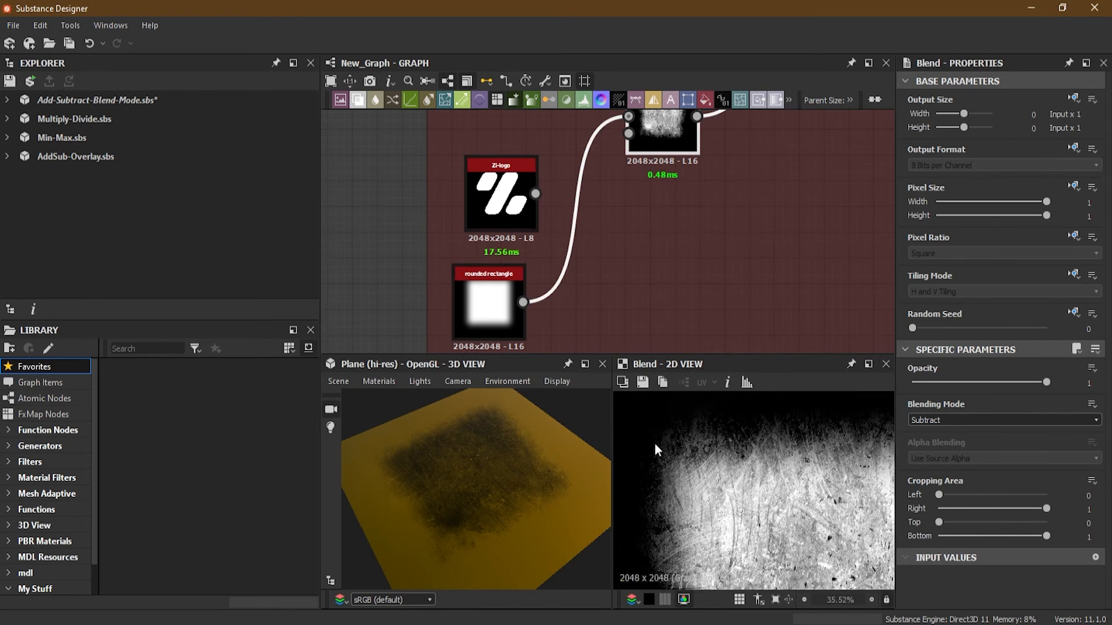
{"action": "middle_click_drag", "start_coordinate": [593, 178], "coordinate": [591, 347]}
{"action": "scroll", "coordinate": [469, 204], "scroll_direction": "up", "scroll_amount": 1}
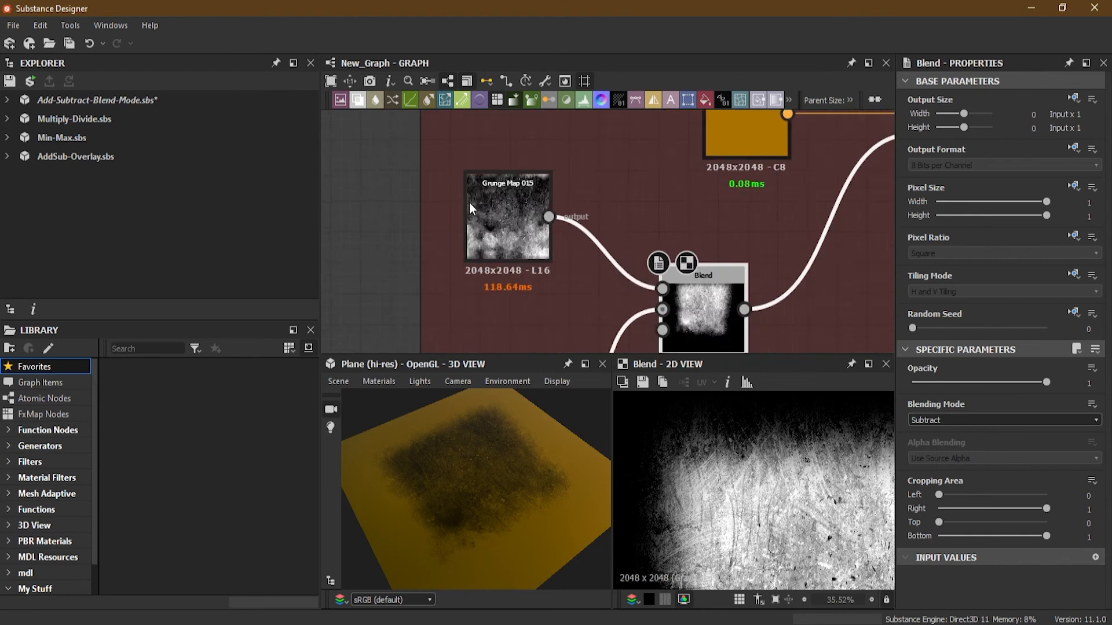
{"action": "scroll", "coordinate": [469, 203], "scroll_direction": "up", "scroll_amount": 2}
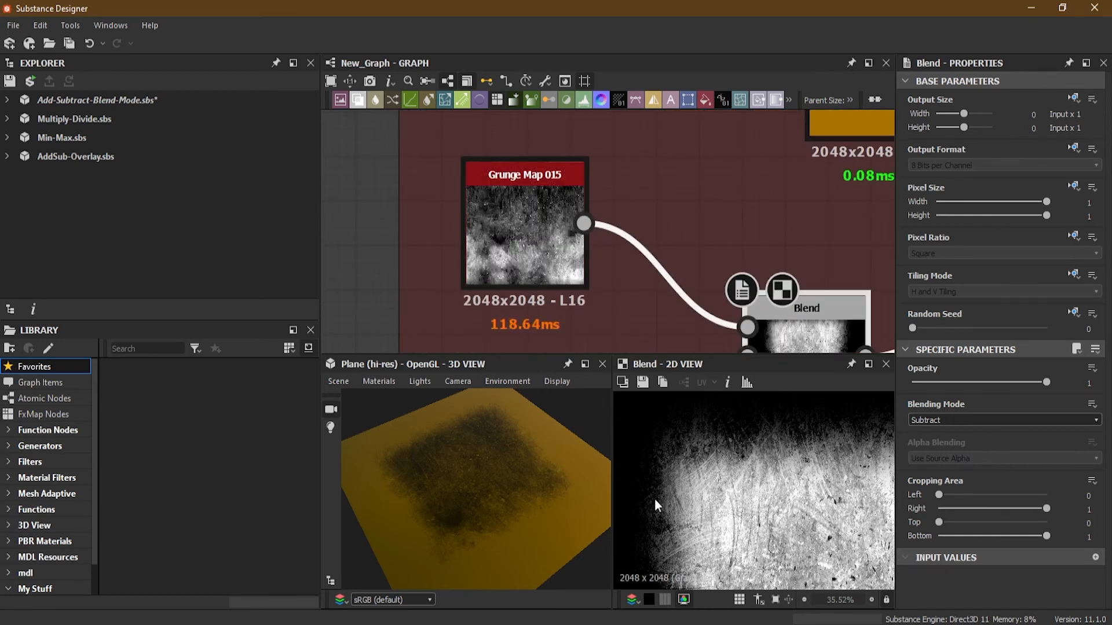
{"action": "scroll", "coordinate": [658, 437], "scroll_direction": "up", "scroll_amount": 3}
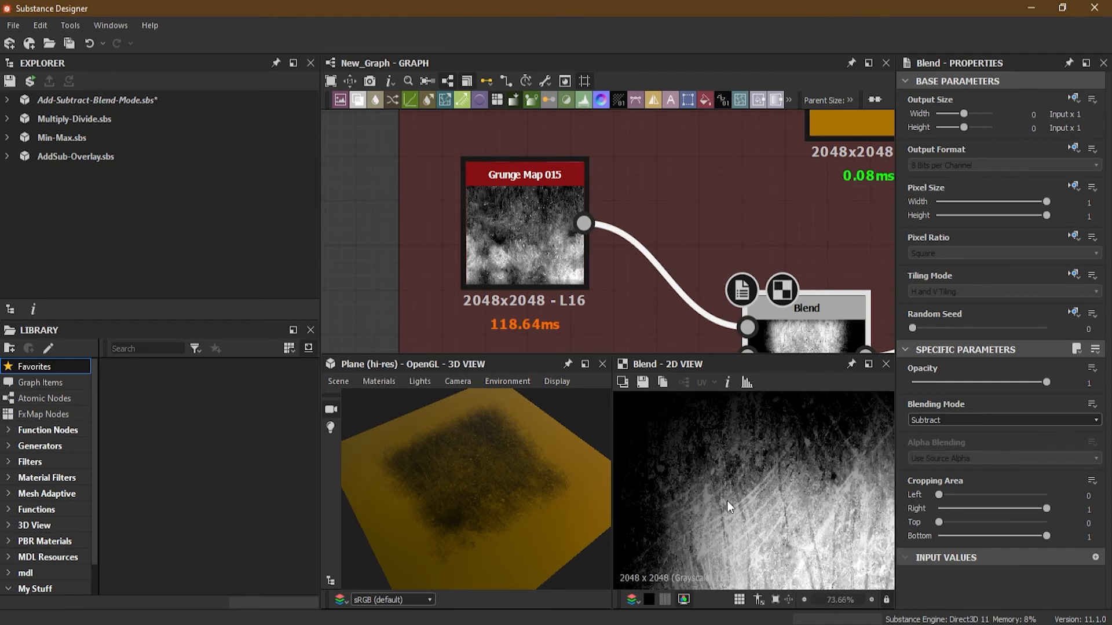
{"action": "scroll", "coordinate": [727, 495], "scroll_direction": "down", "scroll_amount": 4}
{"action": "scroll", "coordinate": [694, 447], "scroll_direction": "down", "scroll_amount": 4}
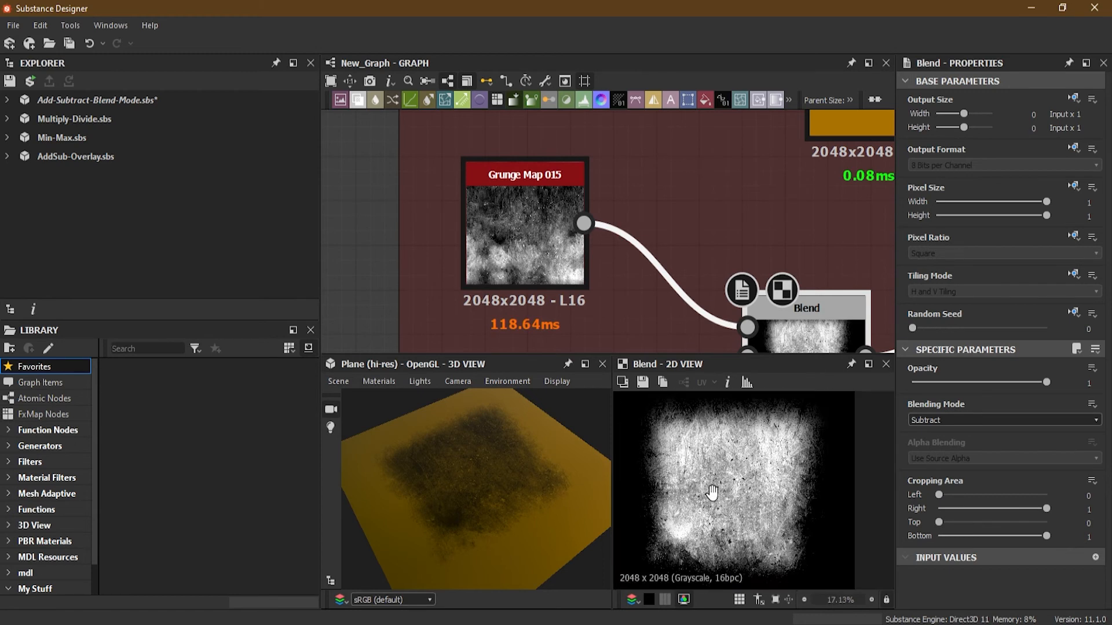
{"action": "middle_click_drag", "start_coordinate": [678, 347], "coordinate": [581, 248]}
{"action": "scroll", "coordinate": [580, 251], "scroll_direction": "down", "scroll_amount": 2}
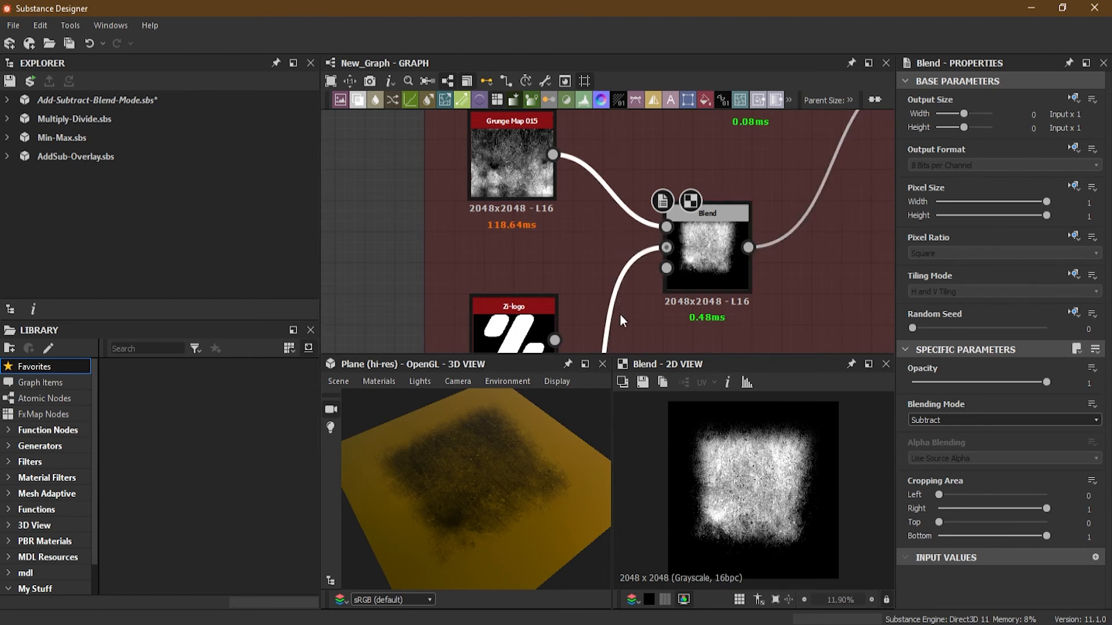
{"action": "scroll", "coordinate": [620, 314], "scroll_direction": "down", "scroll_amount": 3}
Reverse the mask Blend node's input order to compare the result, then restore it.
{"action": "middle_click_drag", "start_coordinate": [638, 311], "coordinate": [624, 223]}
{"action": "key", "text": "x"}
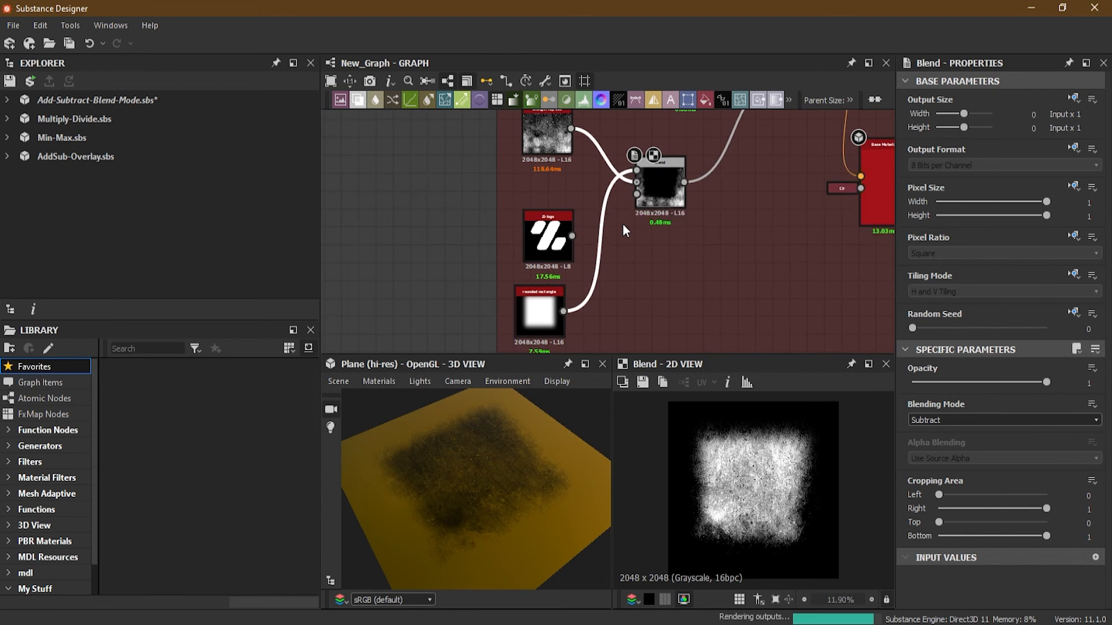
{"action": "scroll", "coordinate": [670, 454], "scroll_direction": "up", "scroll_amount": 8}
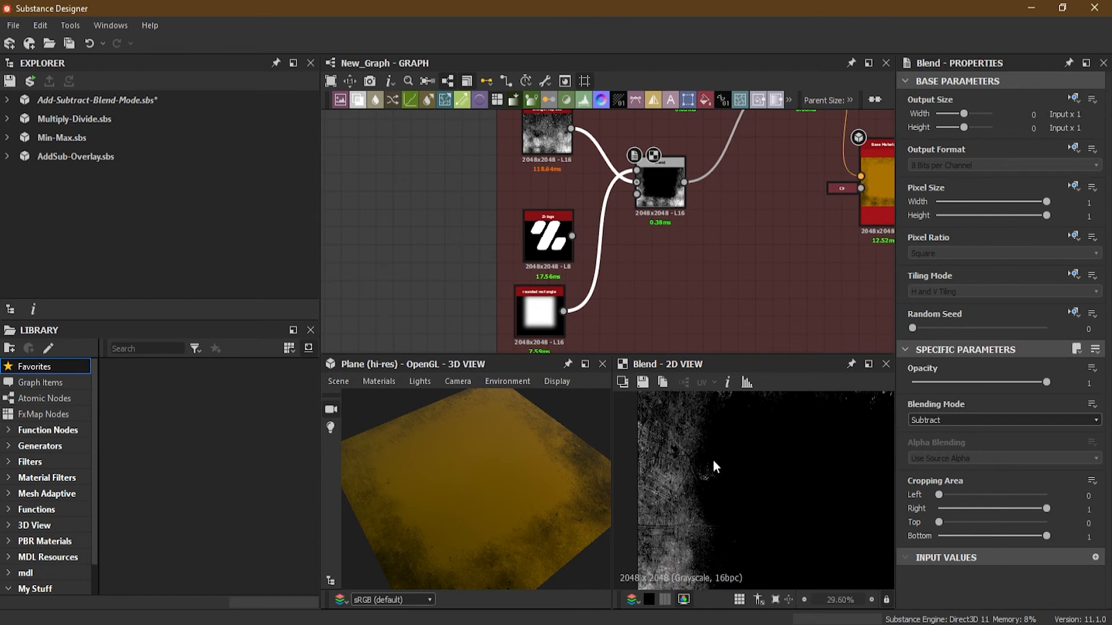
{"action": "scroll", "coordinate": [713, 461], "scroll_direction": "down", "scroll_amount": 2}
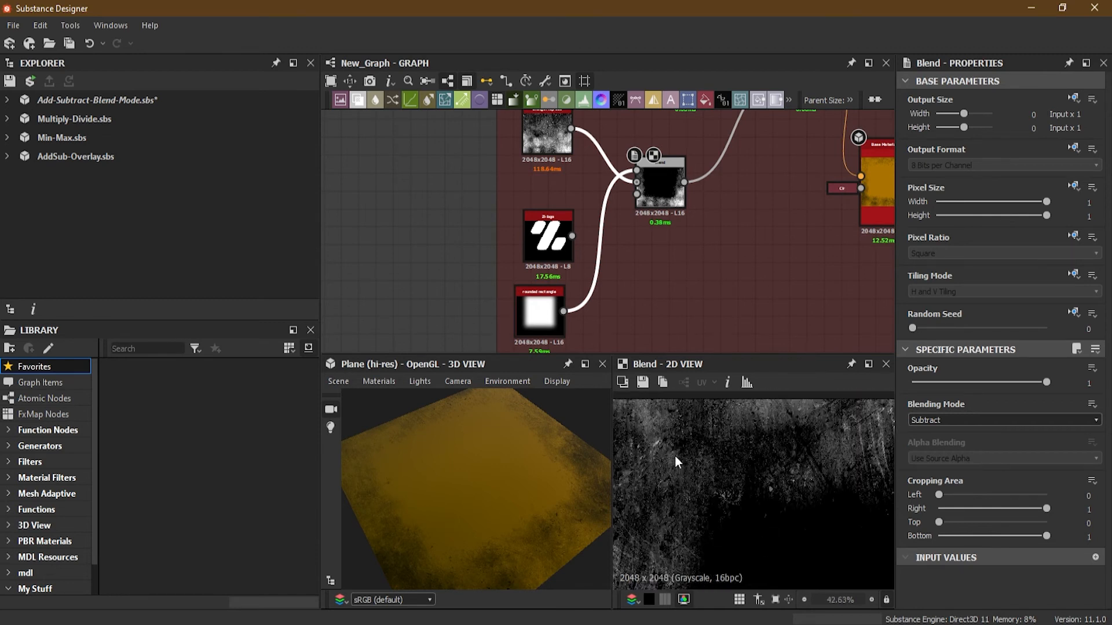
{"action": "scroll", "coordinate": [785, 501], "scroll_direction": "down", "scroll_amount": 6}
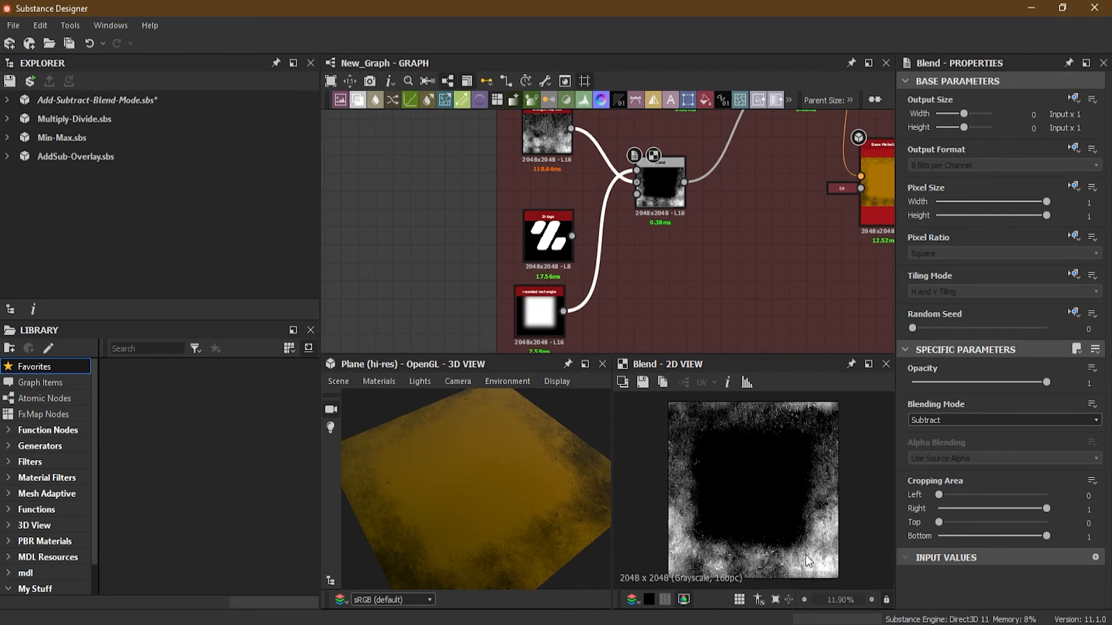
{"action": "key", "text": "x"}
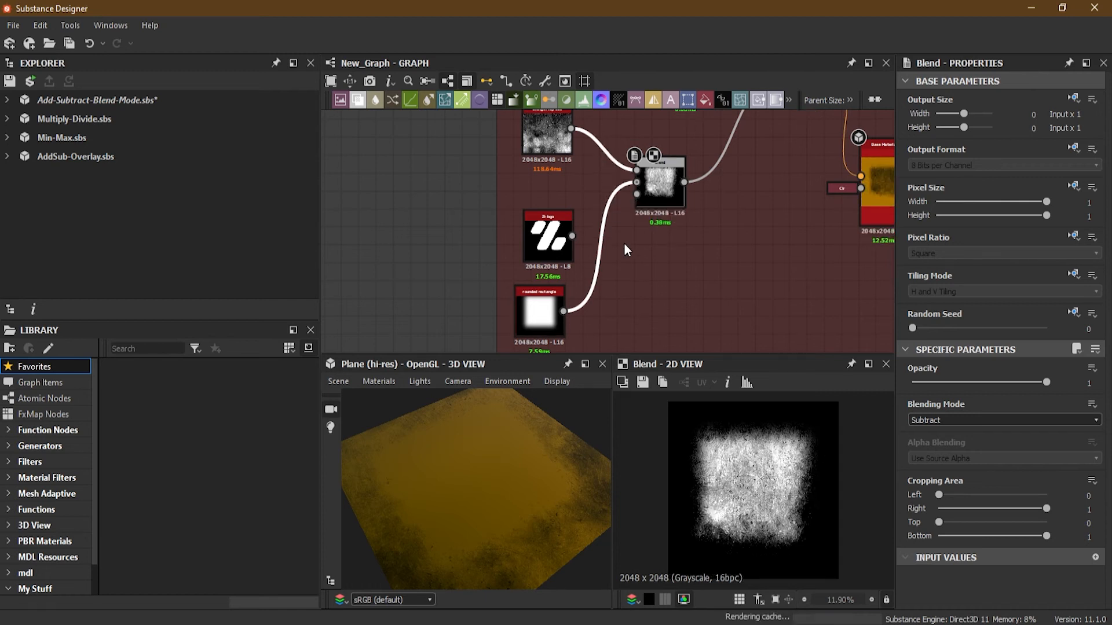
Examine the masked material on the plane in the 3D view.
{"action": "scroll", "coordinate": [495, 472], "scroll_direction": "up", "scroll_amount": 3}
{"action": "left_click_drag", "start_coordinate": [495, 473], "coordinate": [461, 492]}
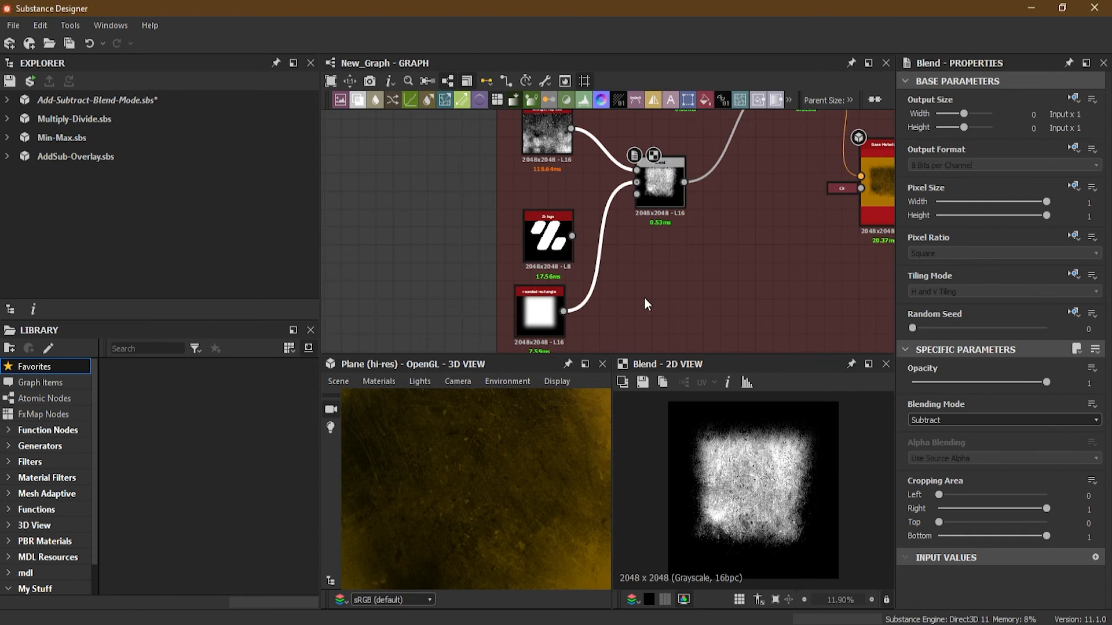
{"action": "scroll", "coordinate": [644, 297], "scroll_direction": "down", "scroll_amount": 1}
{"action": "scroll", "coordinate": [668, 207], "scroll_direction": "up", "scroll_amount": 4}
{"action": "scroll", "coordinate": [646, 258], "scroll_direction": "down", "scroll_amount": 4}
{"action": "scroll", "coordinate": [655, 259], "scroll_direction": "down", "scroll_amount": 3}
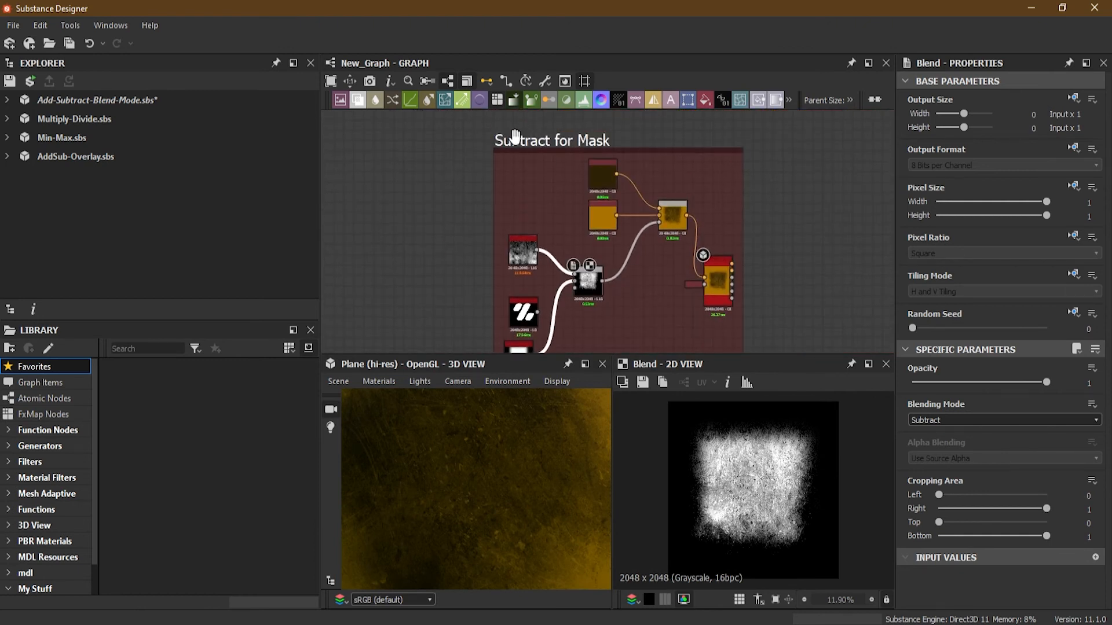
Move to the Subtract for Height Map frame and inspect the Star and Perlin Noise inputs of its Blend node.
{"action": "middle_click_drag", "start_coordinate": [637, 284], "coordinate": [613, 264]}
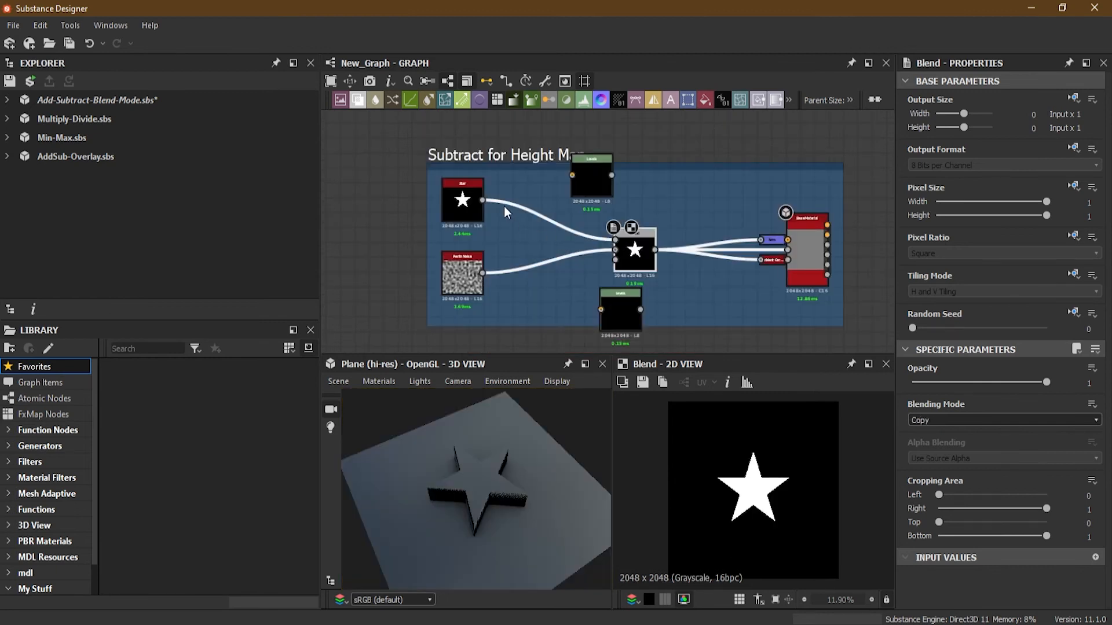
{"action": "scroll", "coordinate": [486, 192], "scroll_direction": "up", "scroll_amount": 5}
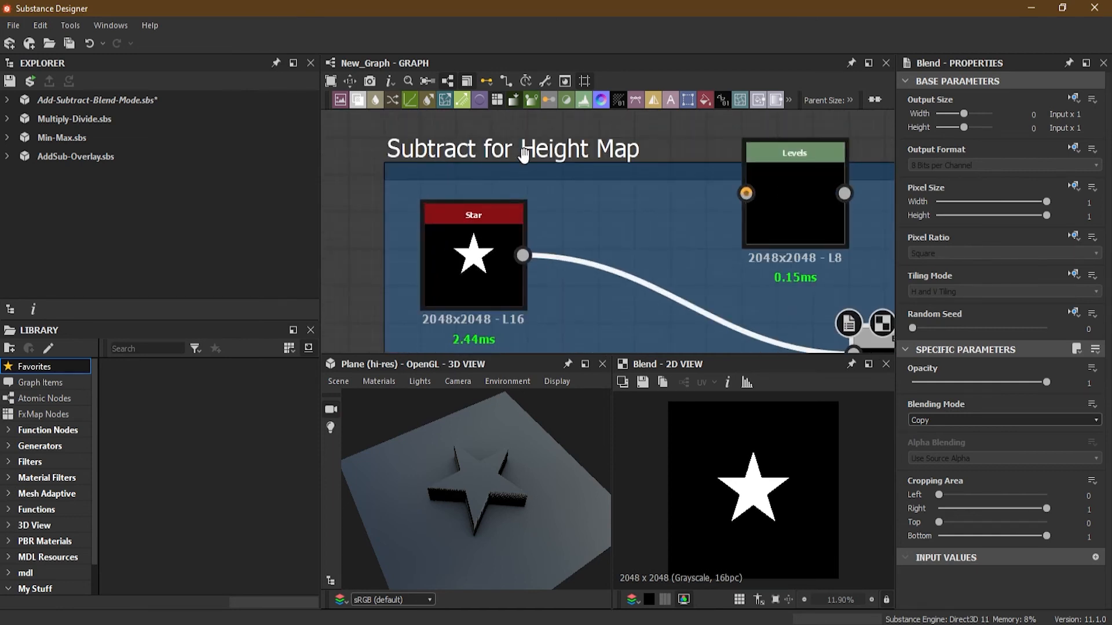
{"action": "middle_click_drag", "start_coordinate": [661, 257], "coordinate": [602, 220]}
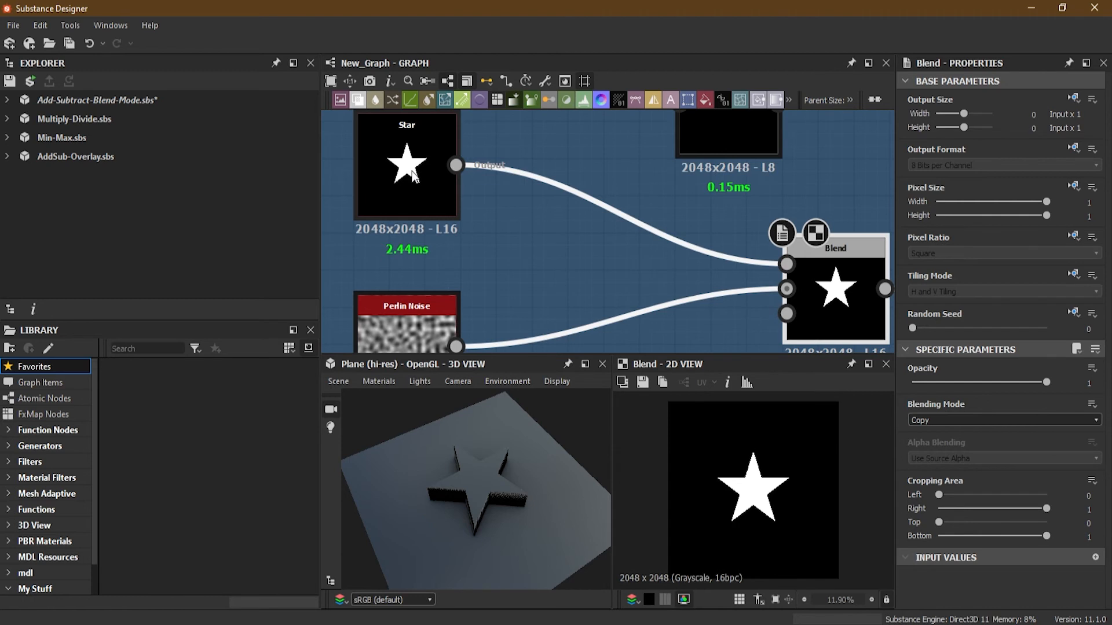
{"action": "middle_click_drag", "start_coordinate": [525, 261], "coordinate": [533, 164]}
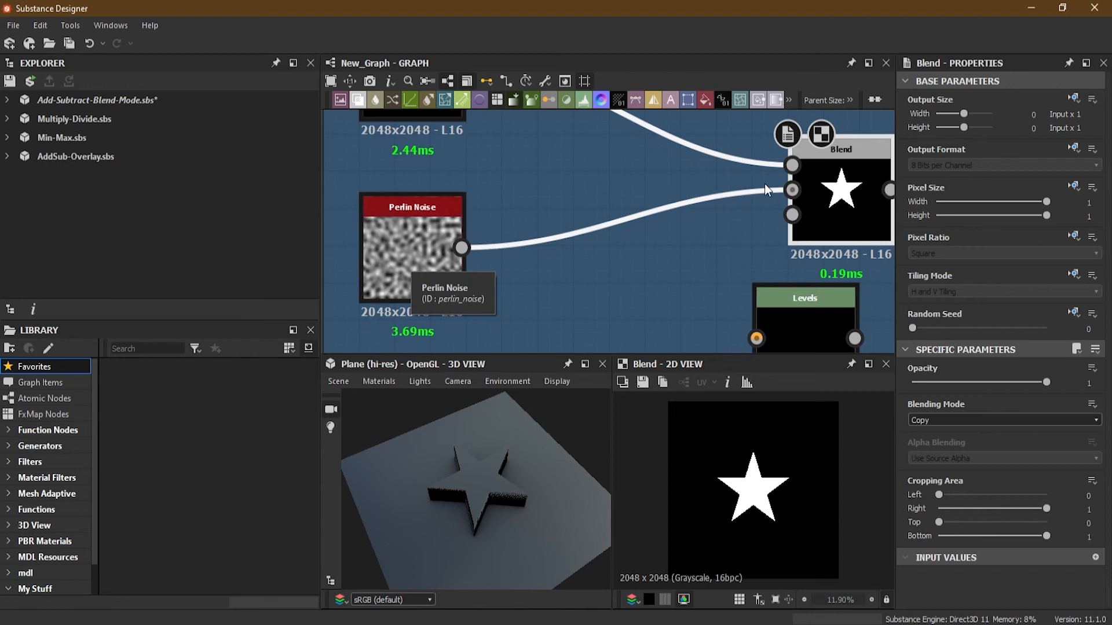
{"action": "middle_click_drag", "start_coordinate": [632, 235], "coordinate": [548, 311]}
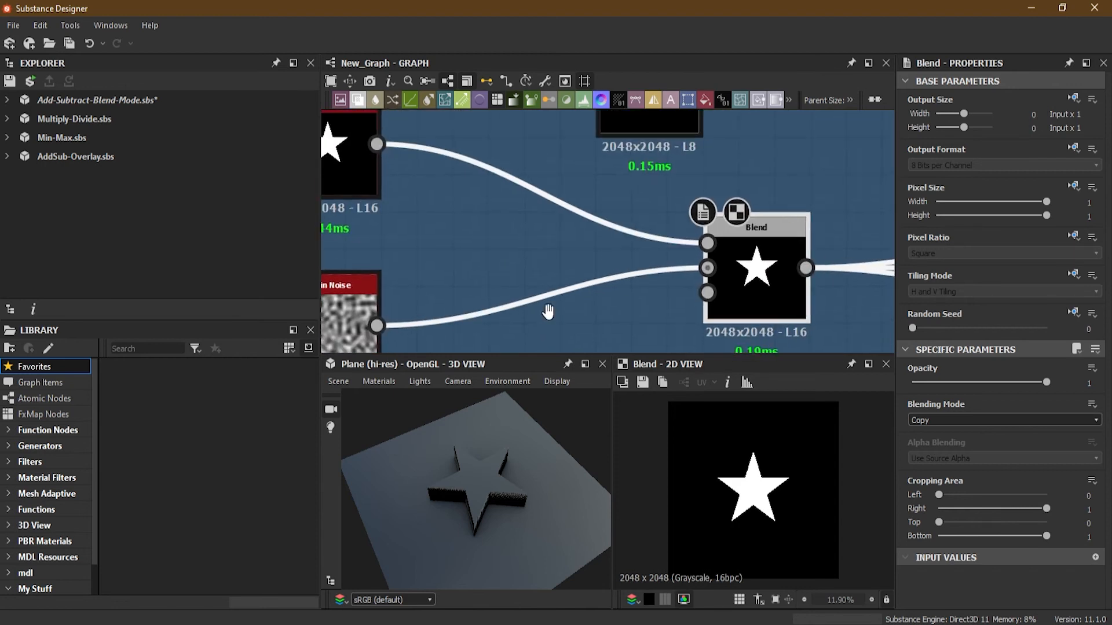
Set the height map Blend node's blending mode to Subtract.
{"action": "scroll", "coordinate": [545, 310], "scroll_direction": "down", "scroll_amount": 1}
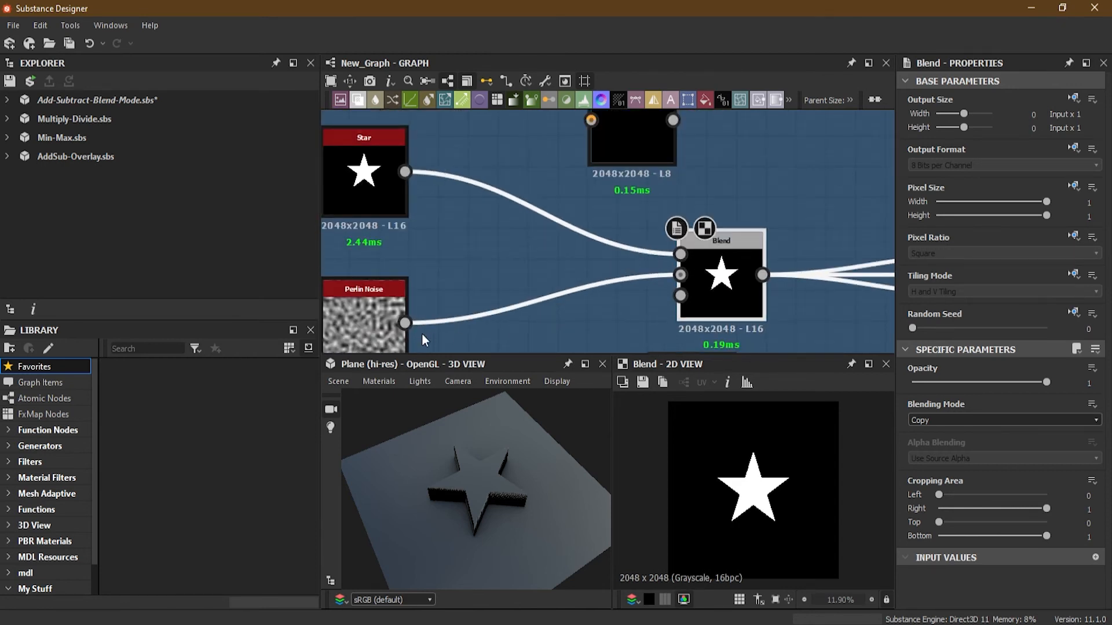
{"action": "scroll", "coordinate": [731, 284], "scroll_direction": "up", "scroll_amount": 3}
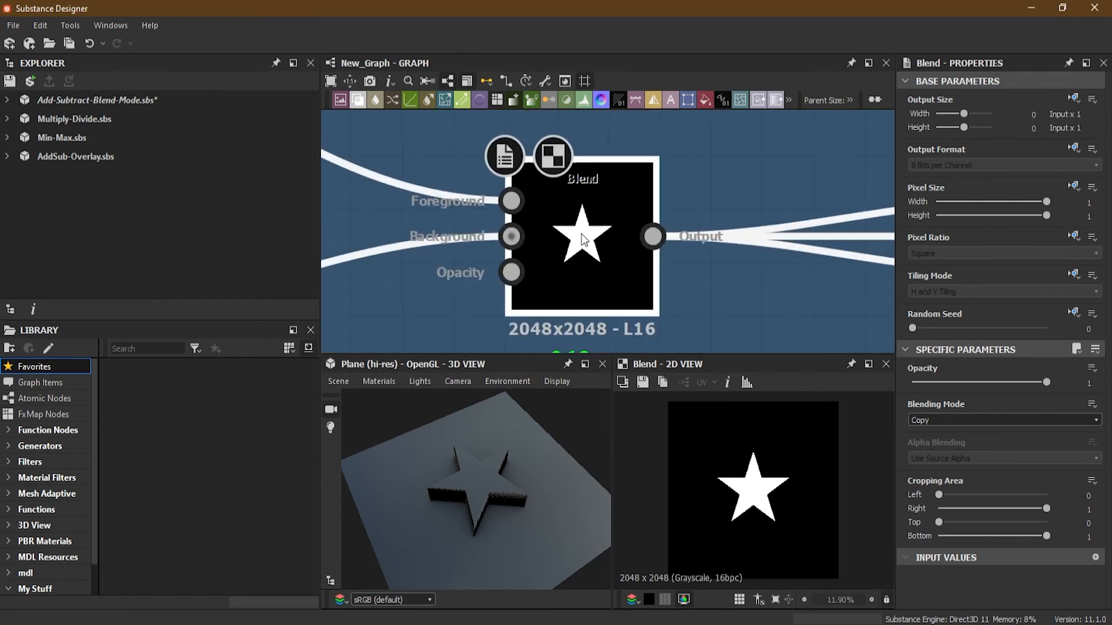
{"action": "left_click", "coordinate": [947, 419]}
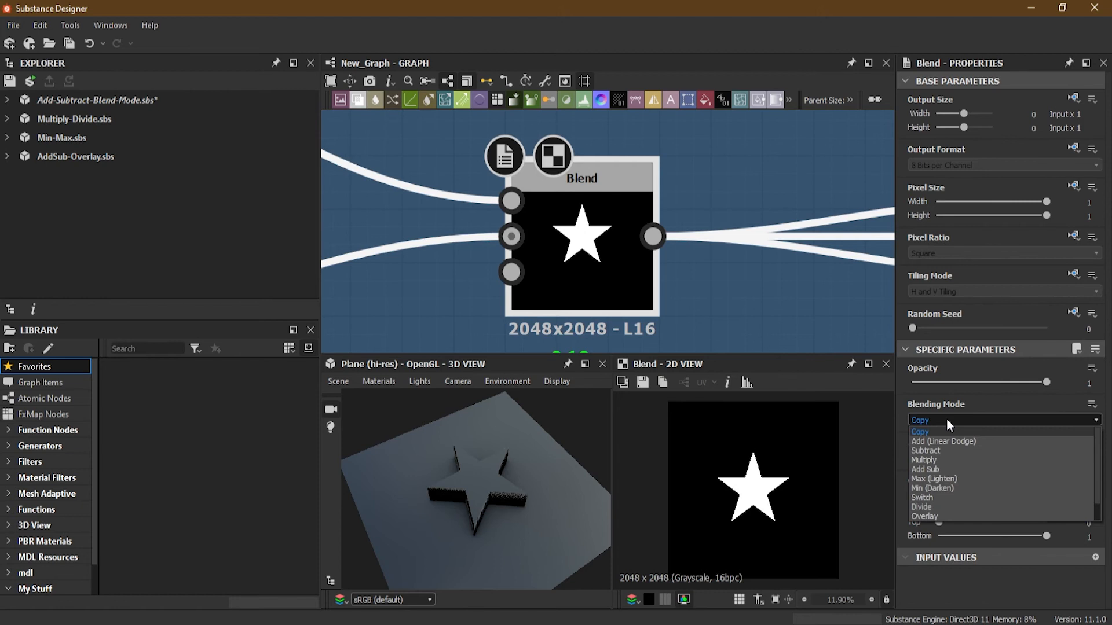
{"action": "left_click", "coordinate": [957, 450]}
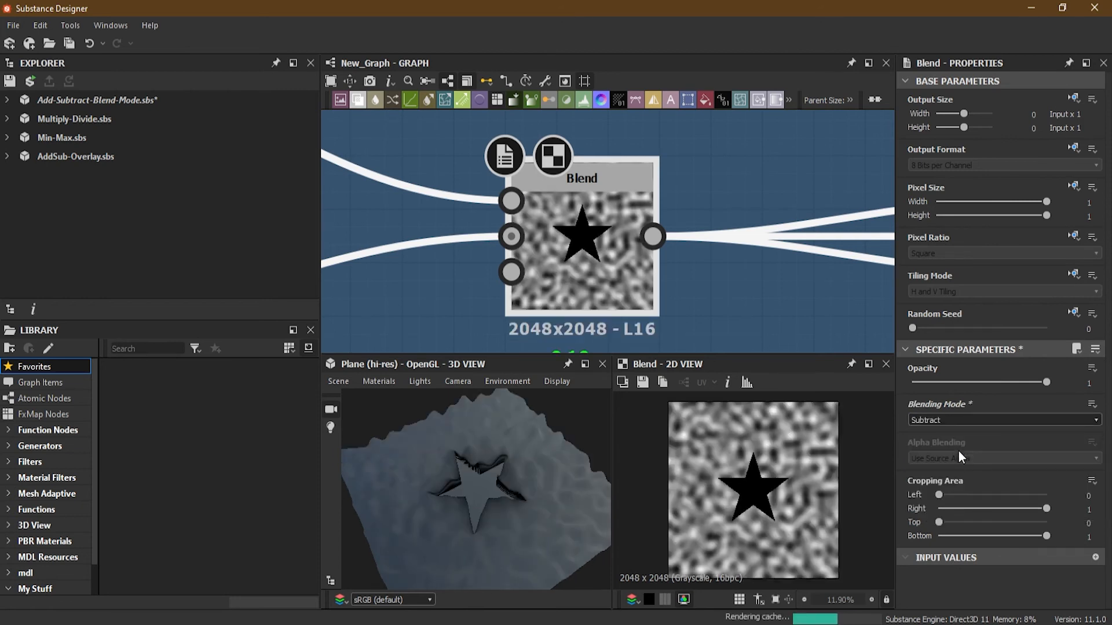
Insert Levels nodes between the Star and Perlin Noise nodes and the Blend node's foreground and background inputs.
{"action": "middle_click_drag", "start_coordinate": [415, 238], "coordinate": [722, 307]}
{"action": "scroll", "coordinate": [534, 246], "scroll_direction": "down", "scroll_amount": 2}
{"action": "middle_click_drag", "start_coordinate": [513, 256], "coordinate": [552, 261]}
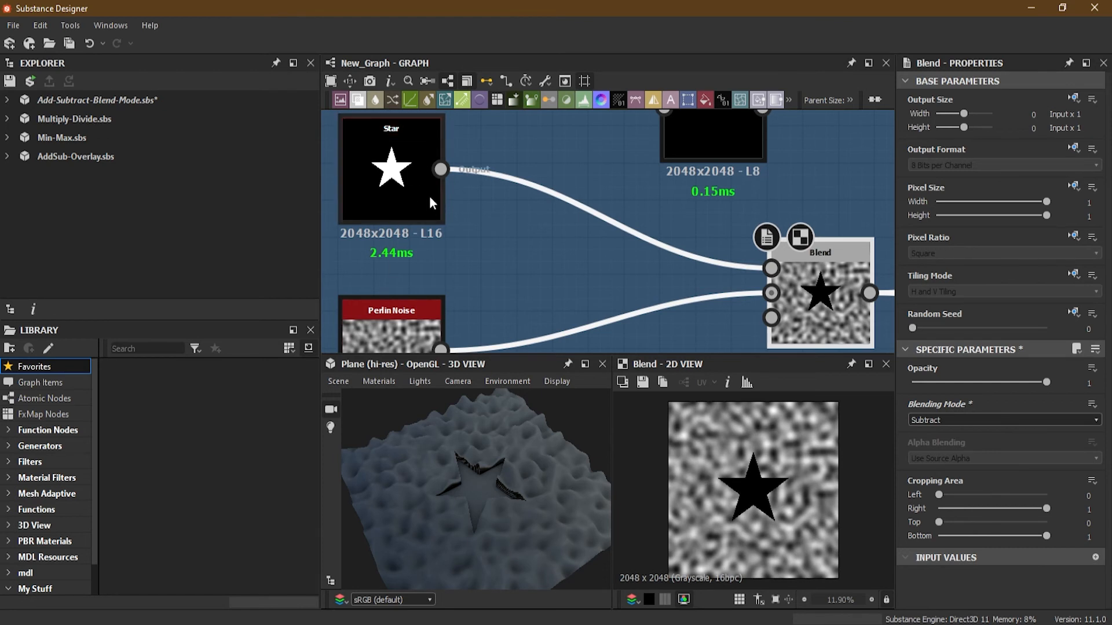
{"action": "scroll", "coordinate": [537, 280], "scroll_direction": "down", "scroll_amount": 3}
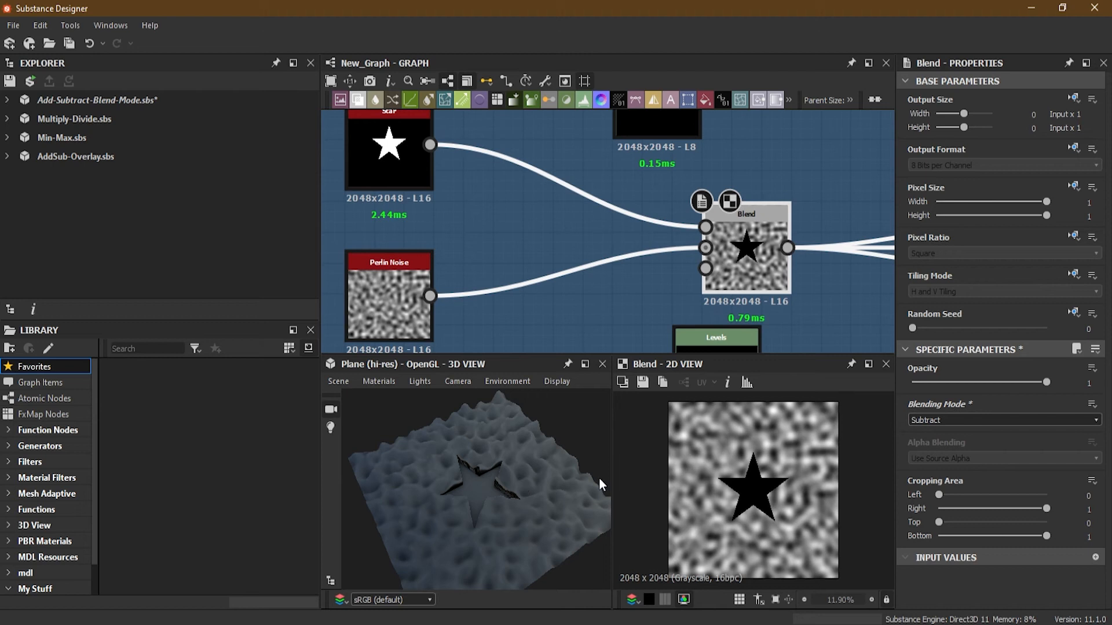
{"action": "left_click_drag", "start_coordinate": [488, 471], "coordinate": [476, 501]}
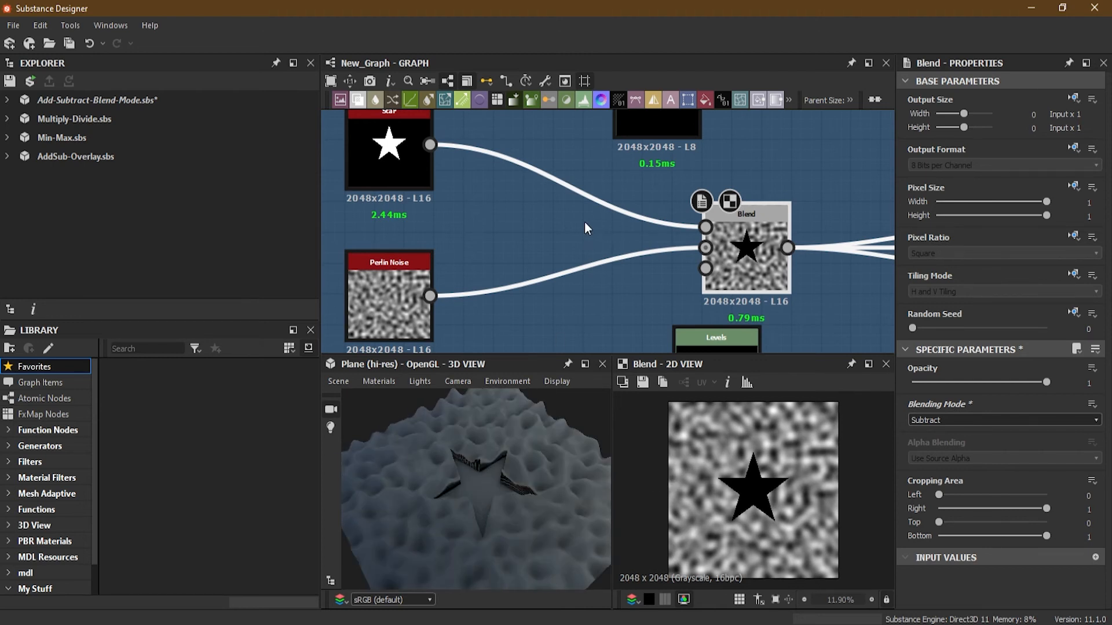
{"action": "scroll", "coordinate": [569, 254], "scroll_direction": "down", "scroll_amount": 2}
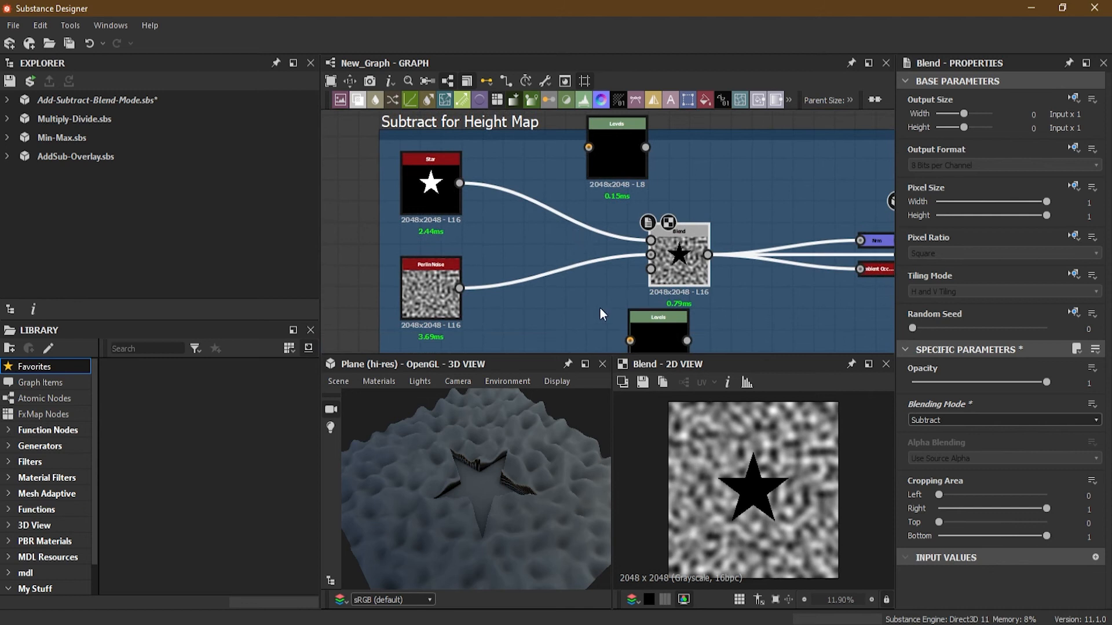
{"action": "left_click_drag", "start_coordinate": [597, 152], "coordinate": [514, 196]}
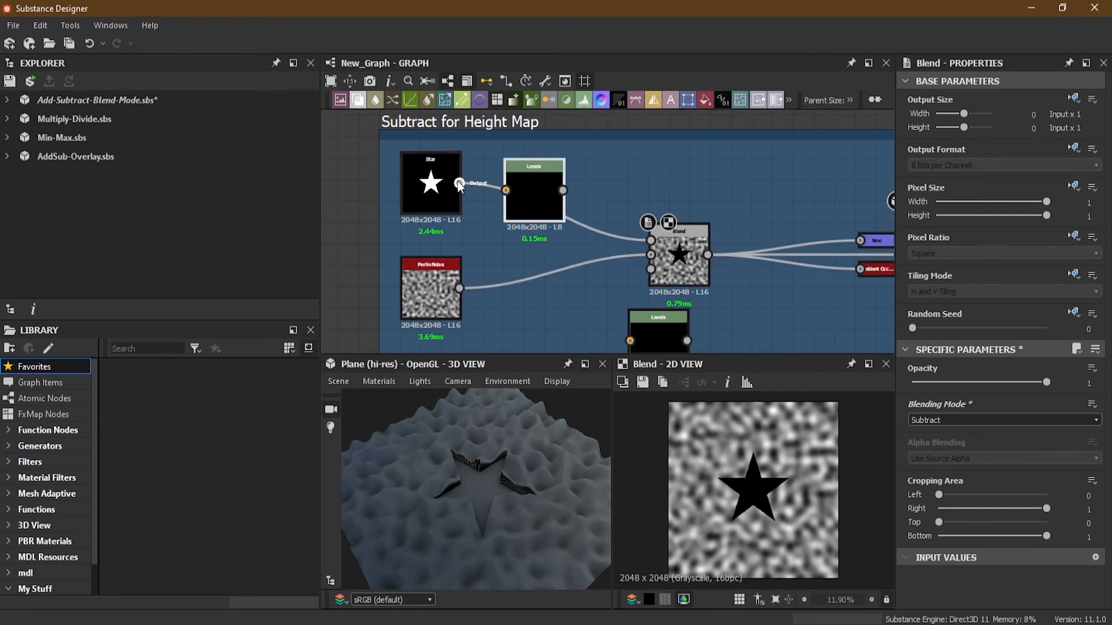
{"action": "left_click", "coordinate": [515, 196]}
{"action": "left_click_drag", "start_coordinate": [563, 190], "coordinate": [651, 240]}
{"action": "left_click_drag", "start_coordinate": [666, 339], "coordinate": [541, 280]}
{"action": "left_click_drag", "start_coordinate": [458, 288], "coordinate": [509, 289]}
{"action": "left_click_drag", "start_coordinate": [575, 280], "coordinate": [564, 285]}
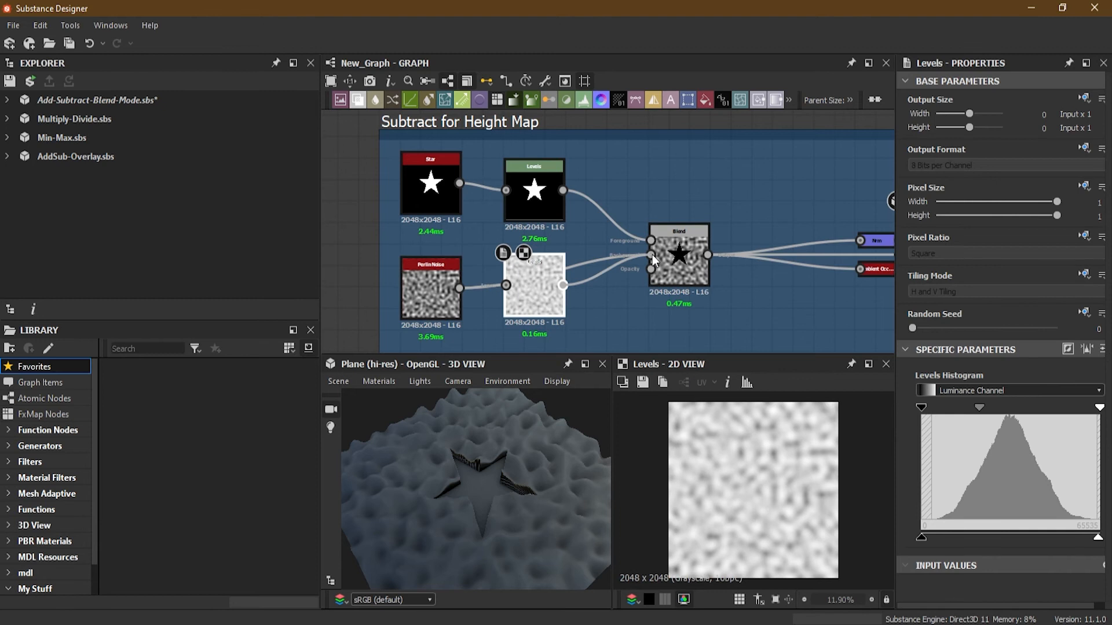
Shift the Perlin Noise Levels node's midtone slider to darken the noise.
{"action": "left_click", "coordinate": [547, 200]}
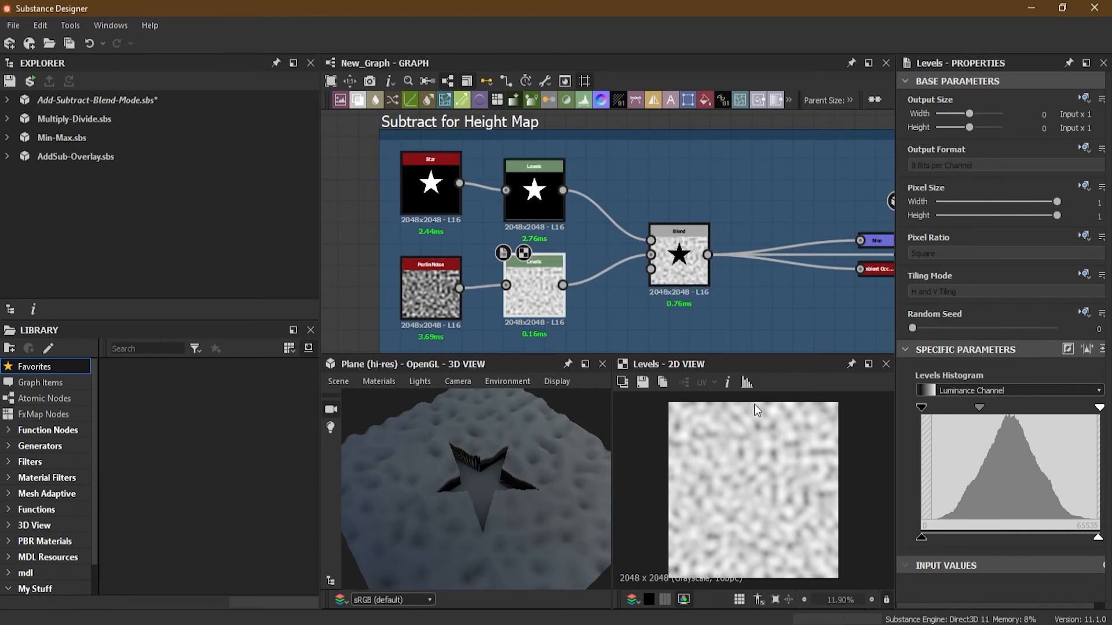
{"action": "left_click", "coordinate": [546, 199]}
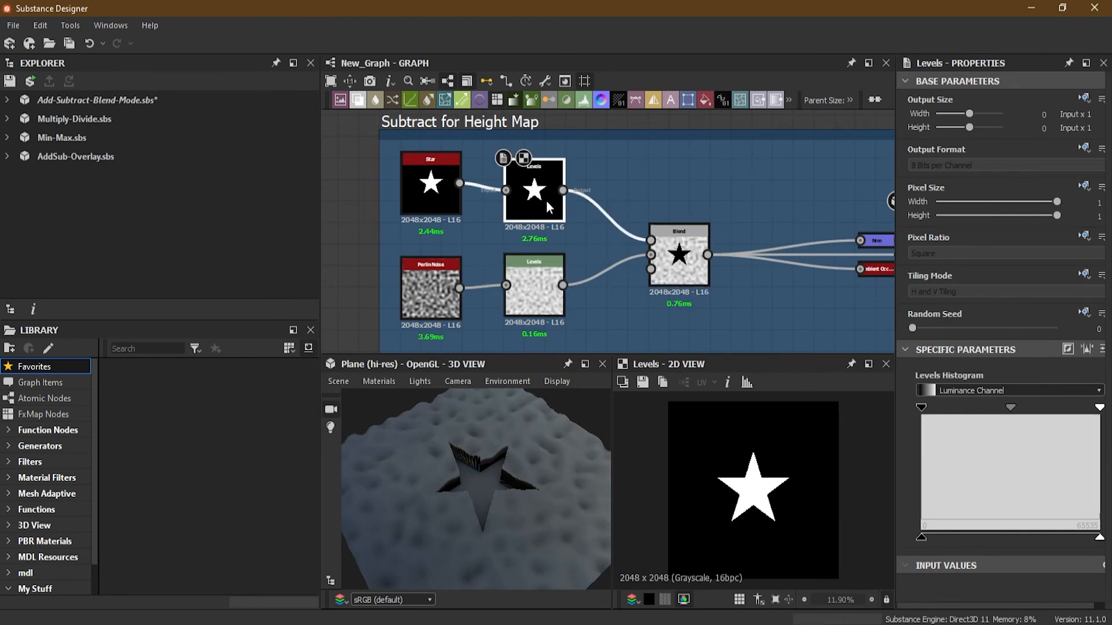
{"action": "left_click", "coordinate": [531, 290]}
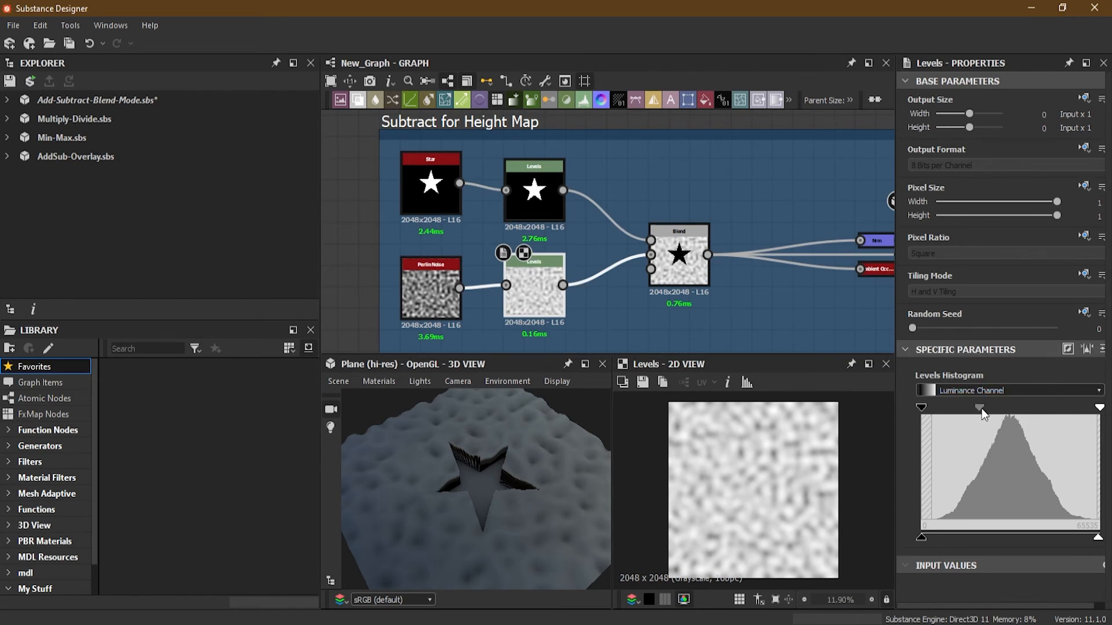
{"action": "left_click_drag", "start_coordinate": [980, 411], "coordinate": [1010, 411]}
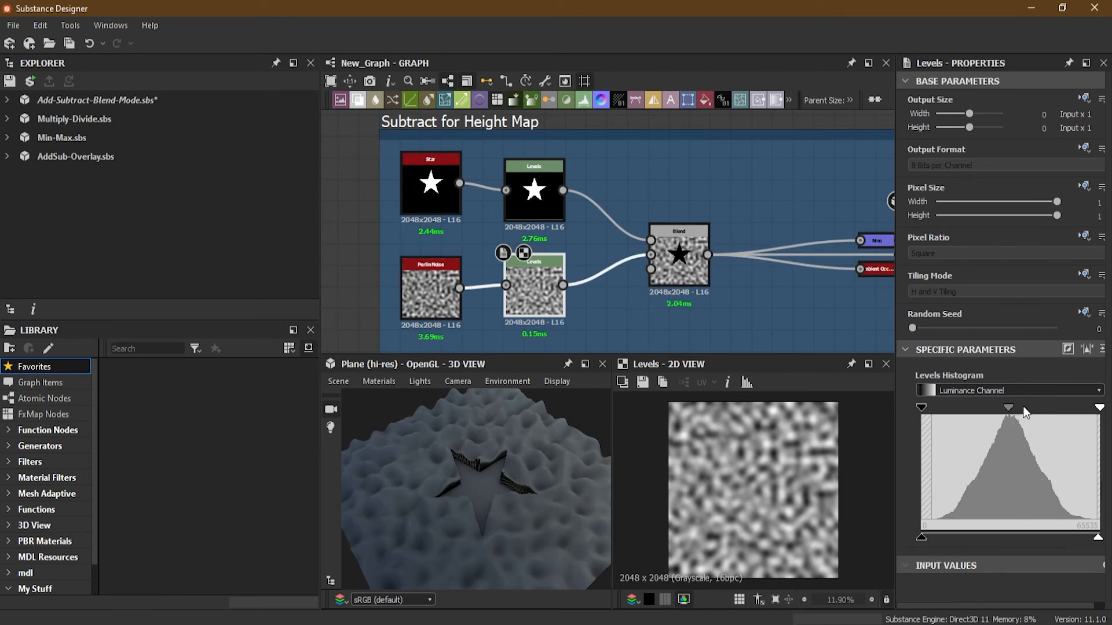
Show the Blend output in the 2D view, then lower the Star Levels node's output white level and restore it.
{"action": "left_click", "coordinate": [536, 198]}
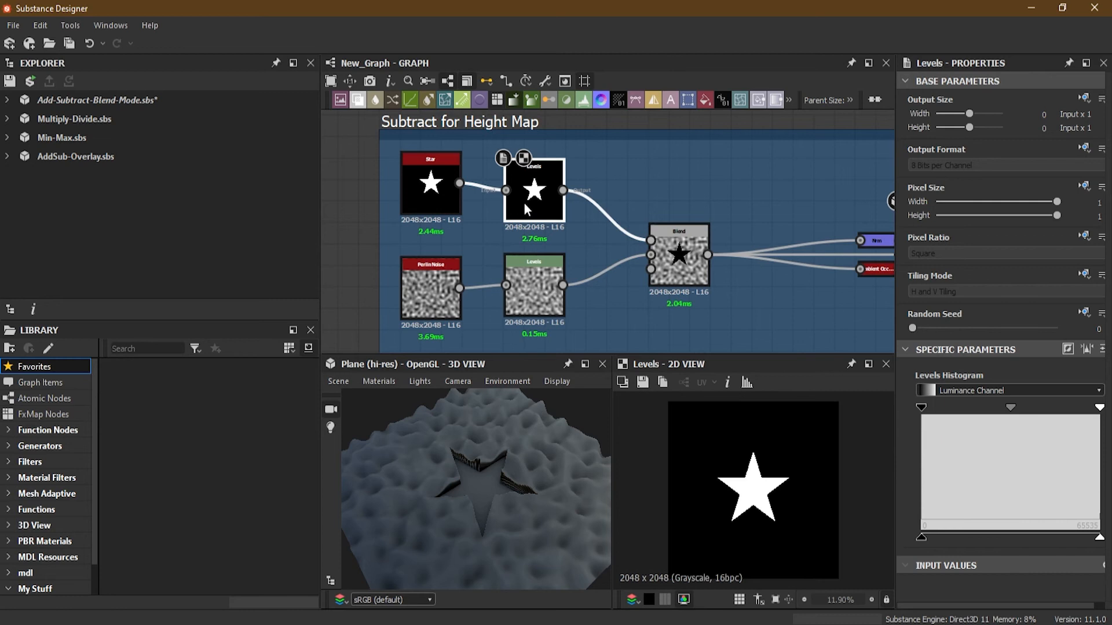
{"action": "left_click", "coordinate": [687, 280]}
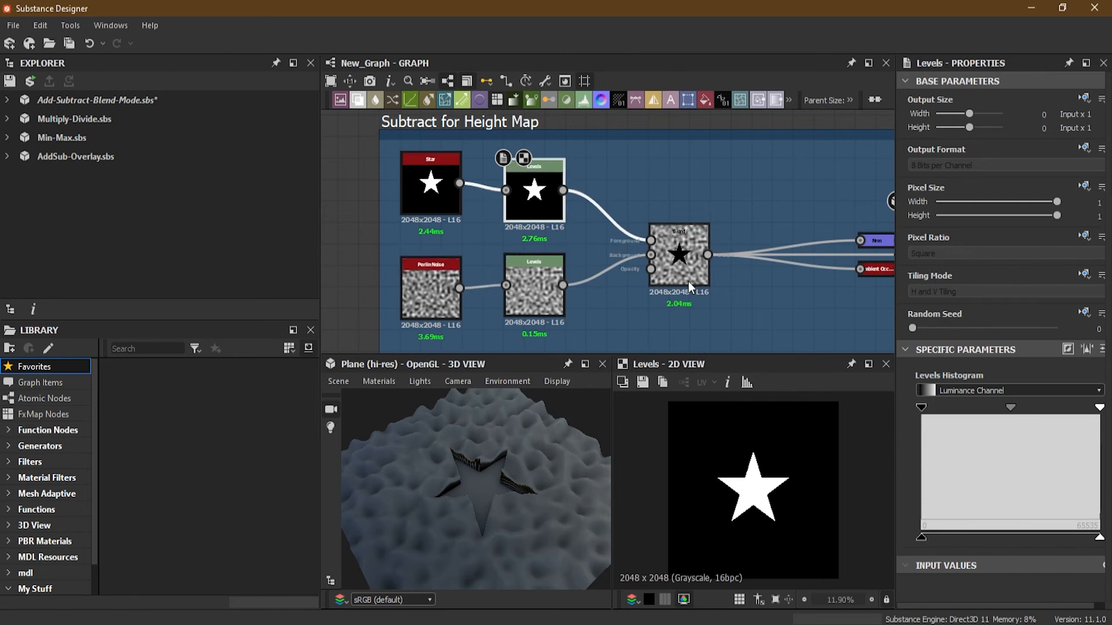
{"action": "double_click", "coordinate": [683, 270]}
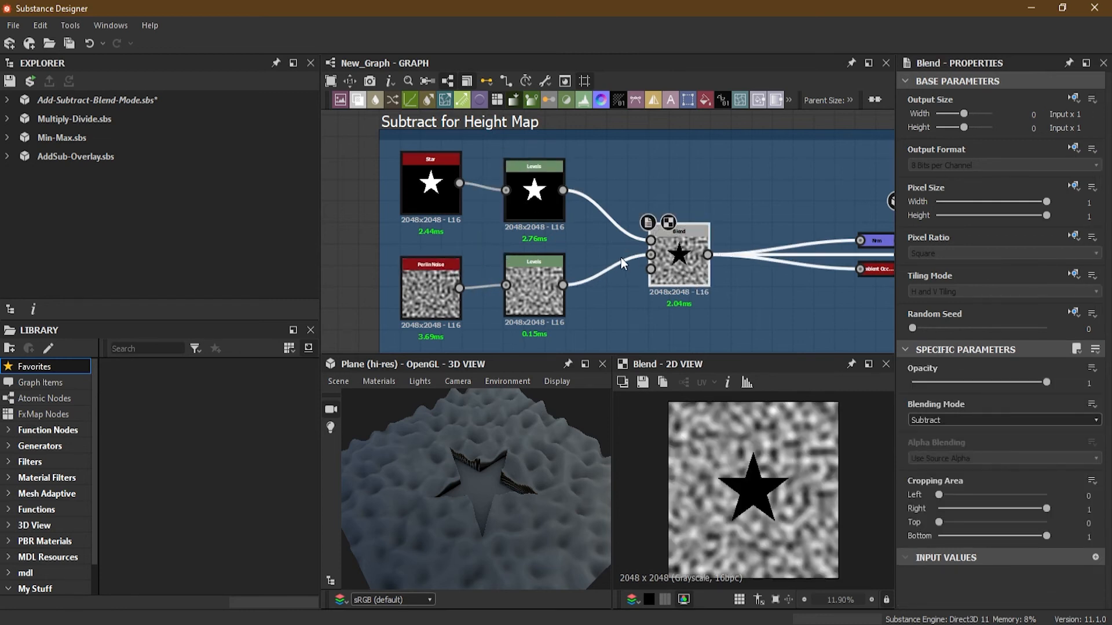
{"action": "scroll", "coordinate": [491, 208], "scroll_direction": "up", "scroll_amount": 2}
{"action": "left_click", "coordinate": [546, 192]}
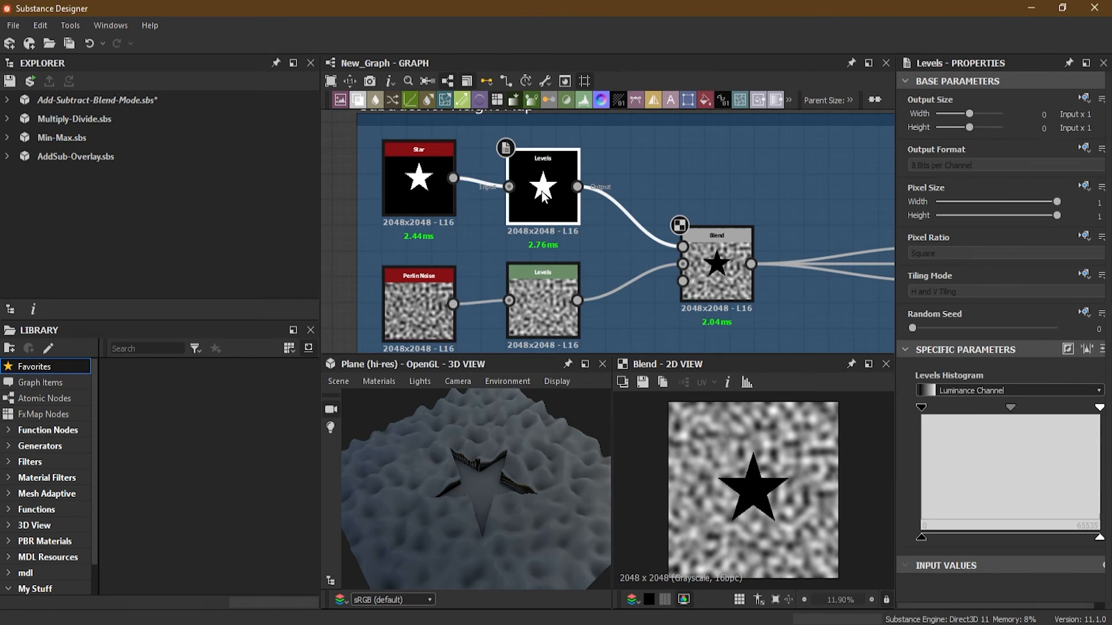
{"action": "left_click_drag", "start_coordinate": [540, 199], "coordinate": [538, 187]}
{"action": "left_click_drag", "start_coordinate": [1099, 539], "coordinate": [1006, 548]}
{"action": "scroll", "coordinate": [489, 492], "scroll_direction": "up", "scroll_amount": 3}
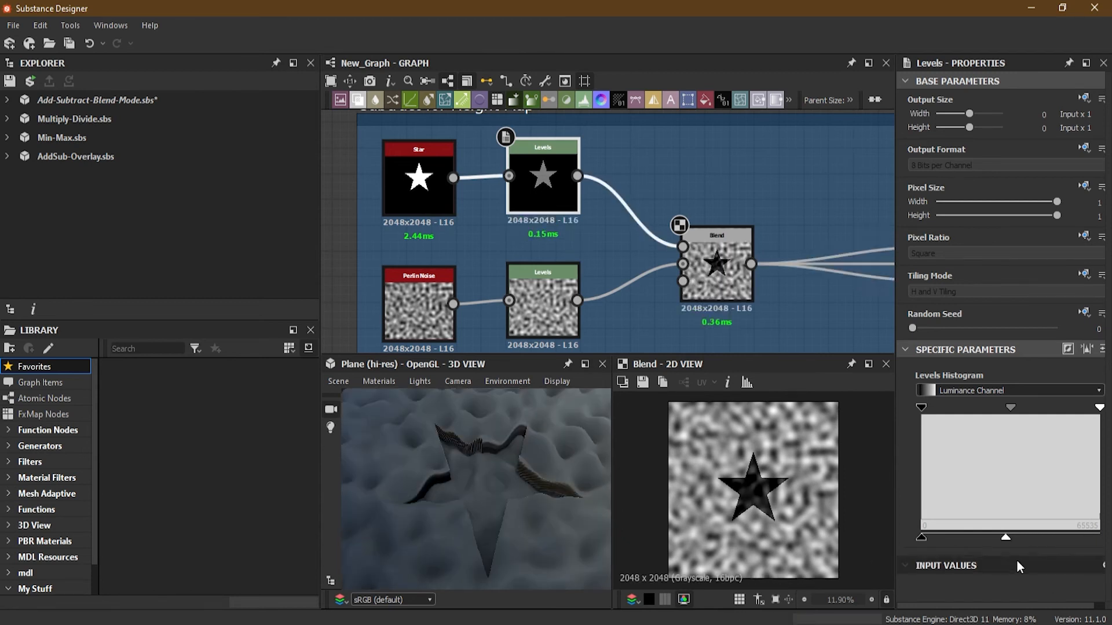
{"action": "left_click_drag", "start_coordinate": [1004, 537], "coordinate": [1106, 538]}
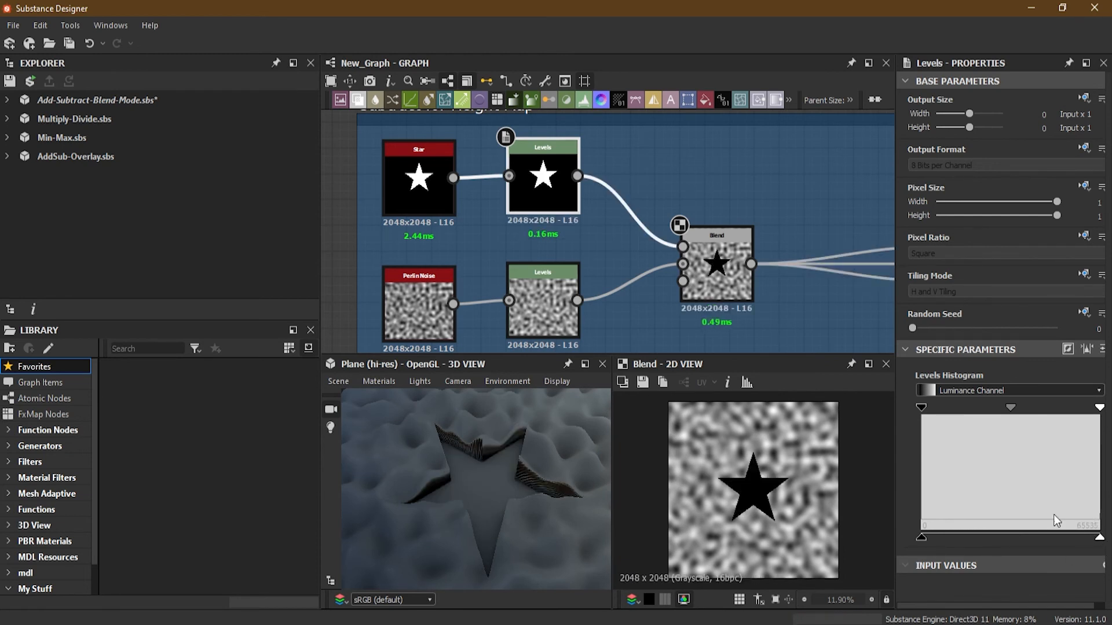
Lower the Star Levels node's output white level in two stages to compare star depths, then reset it to full.
{"action": "scroll", "coordinate": [393, 159], "scroll_direction": "up", "scroll_amount": 3}
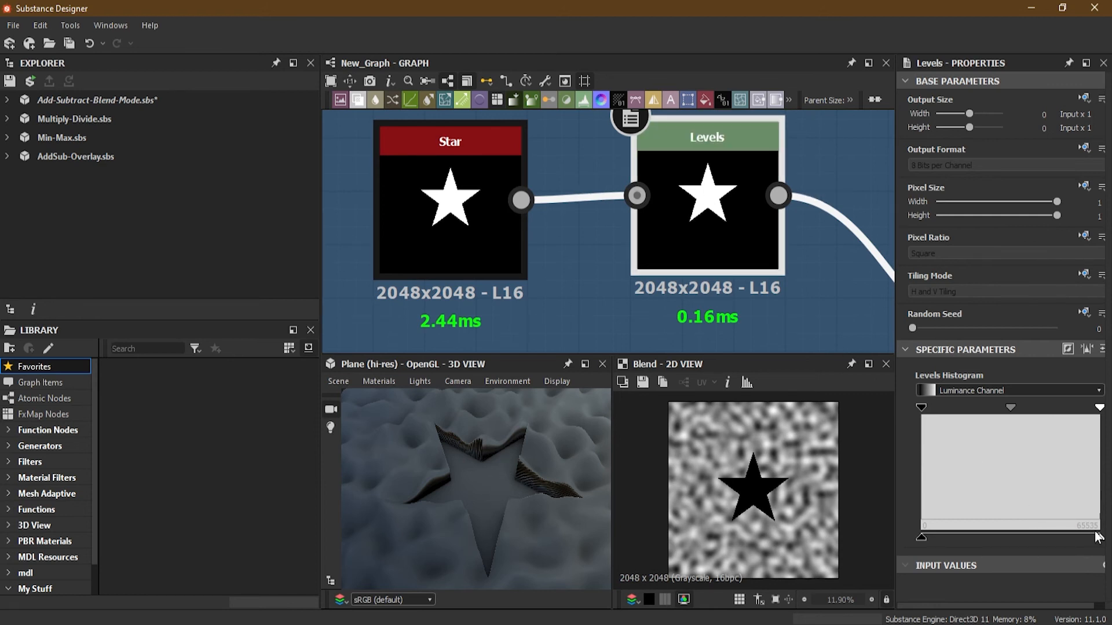
{"action": "left_click_drag", "start_coordinate": [1099, 541], "coordinate": [1042, 541]}
{"action": "middle_click_drag", "start_coordinate": [809, 272], "coordinate": [607, 218]}
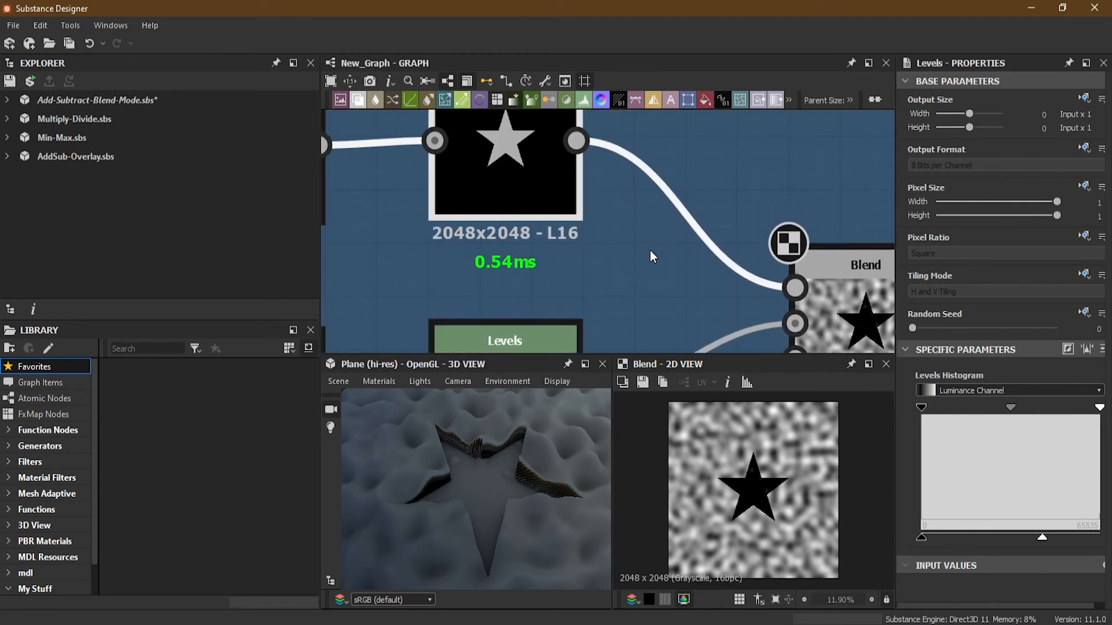
{"action": "middle_click_drag", "start_coordinate": [650, 252], "coordinate": [622, 293]}
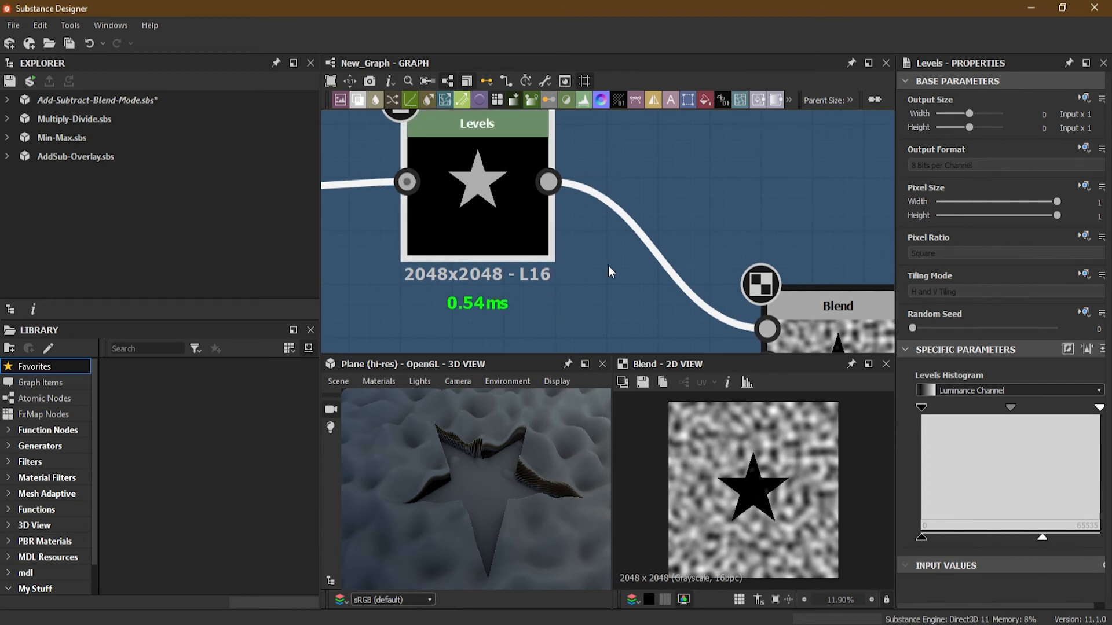
{"action": "middle_click_drag", "start_coordinate": [608, 265], "coordinate": [566, 204]}
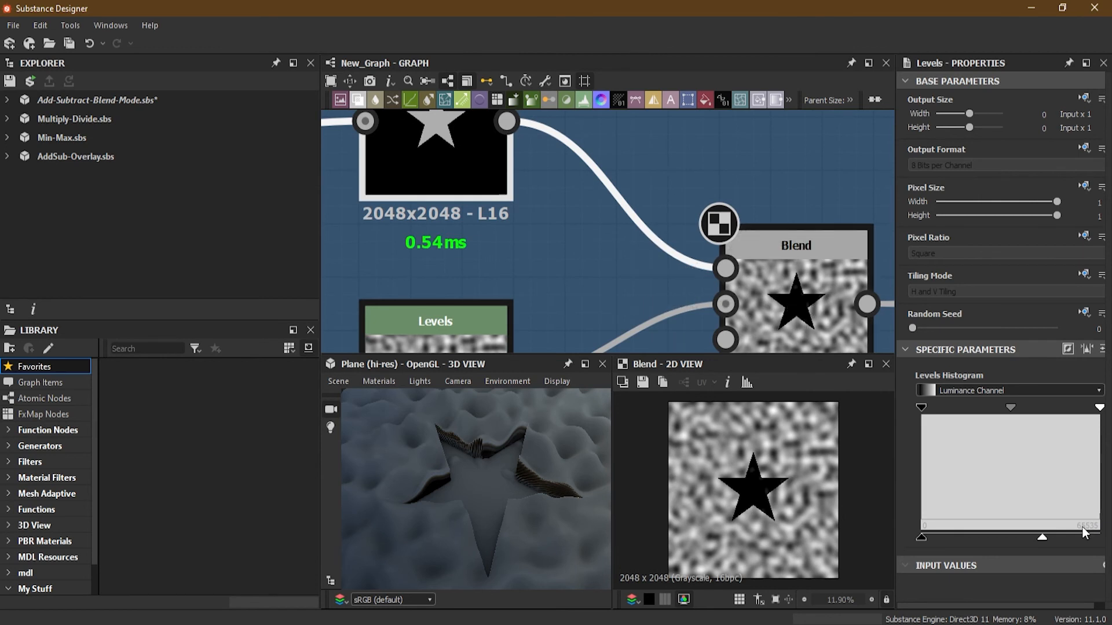
{"action": "left_click_drag", "start_coordinate": [1043, 538], "coordinate": [998, 538]}
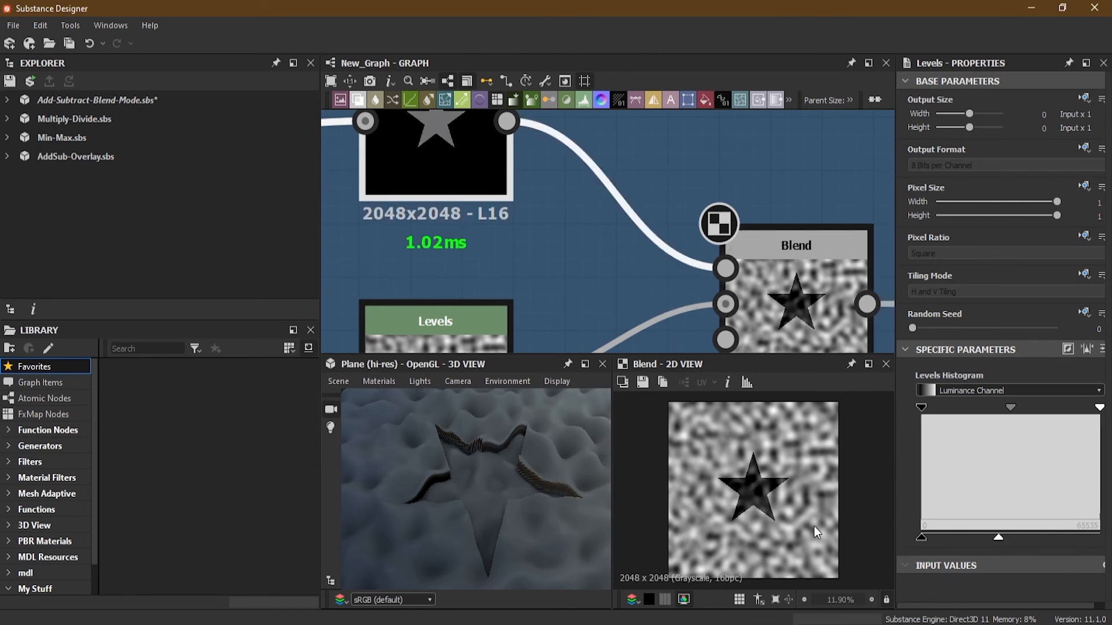
{"action": "scroll", "coordinate": [757, 495], "scroll_direction": "up", "scroll_amount": 5}
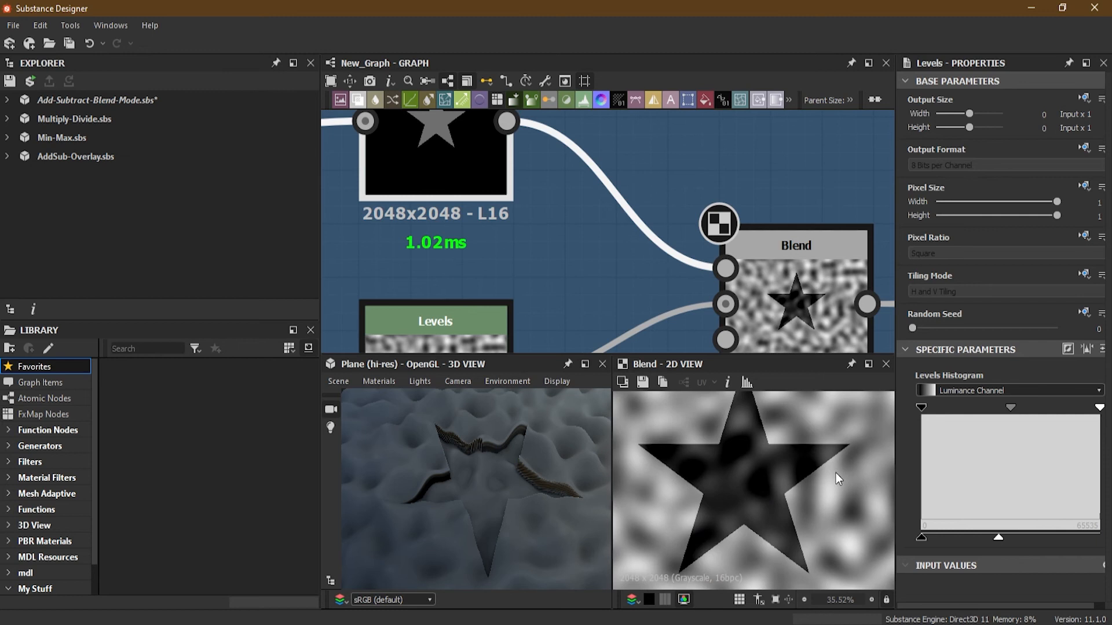
{"action": "middle_click_drag", "start_coordinate": [560, 281], "coordinate": [566, 180]}
{"action": "middle_click_drag", "start_coordinate": [630, 200], "coordinate": [638, 298]}
{"action": "scroll", "coordinate": [625, 284], "scroll_direction": "down", "scroll_amount": 2}
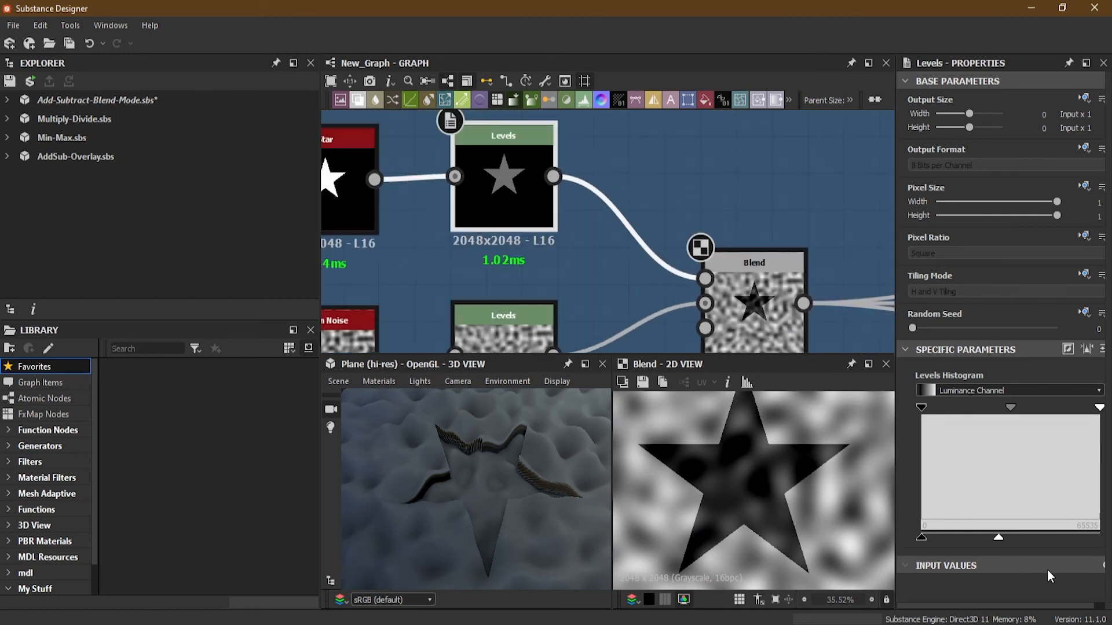
{"action": "left_click_drag", "start_coordinate": [1003, 531], "coordinate": [1100, 547]}
Lower the Perlin Noise Levels node's output white level slightly.
{"action": "scroll", "coordinate": [432, 277], "scroll_direction": "down", "scroll_amount": 3}
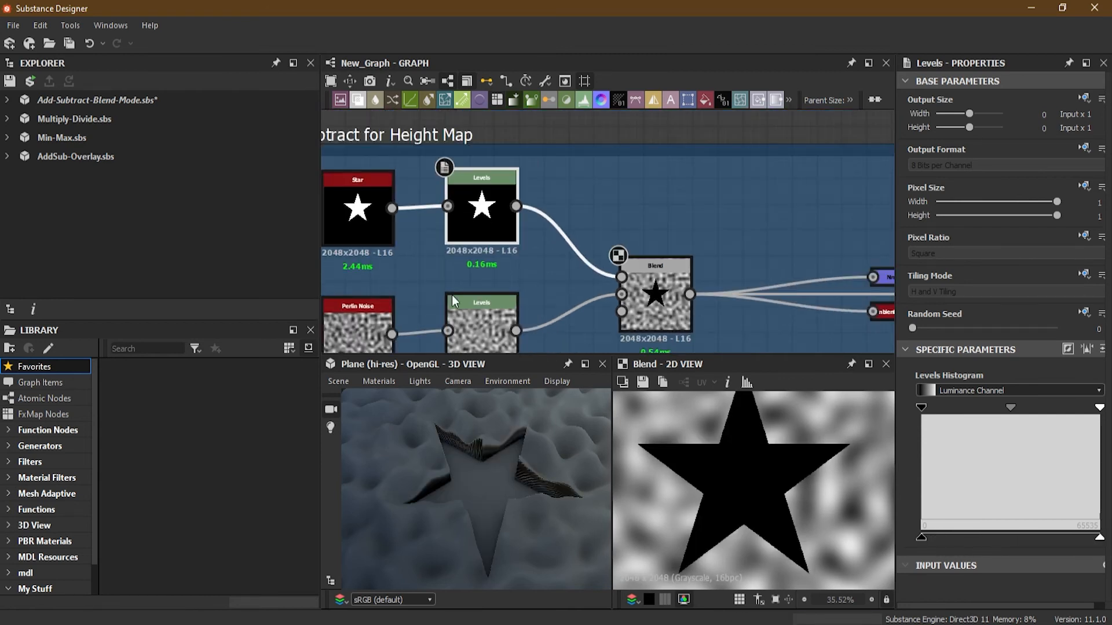
{"action": "scroll", "coordinate": [548, 214], "scroll_direction": "up", "scroll_amount": 2}
{"action": "left_click", "coordinate": [577, 241]}
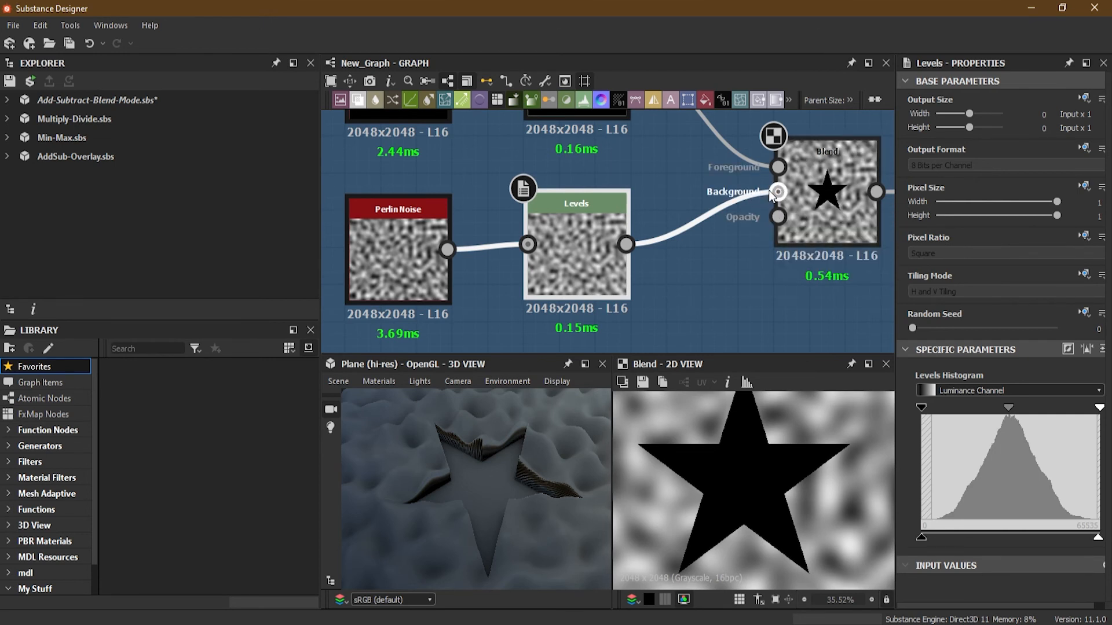
{"action": "left_click_drag", "start_coordinate": [1098, 537], "coordinate": [1035, 545]}
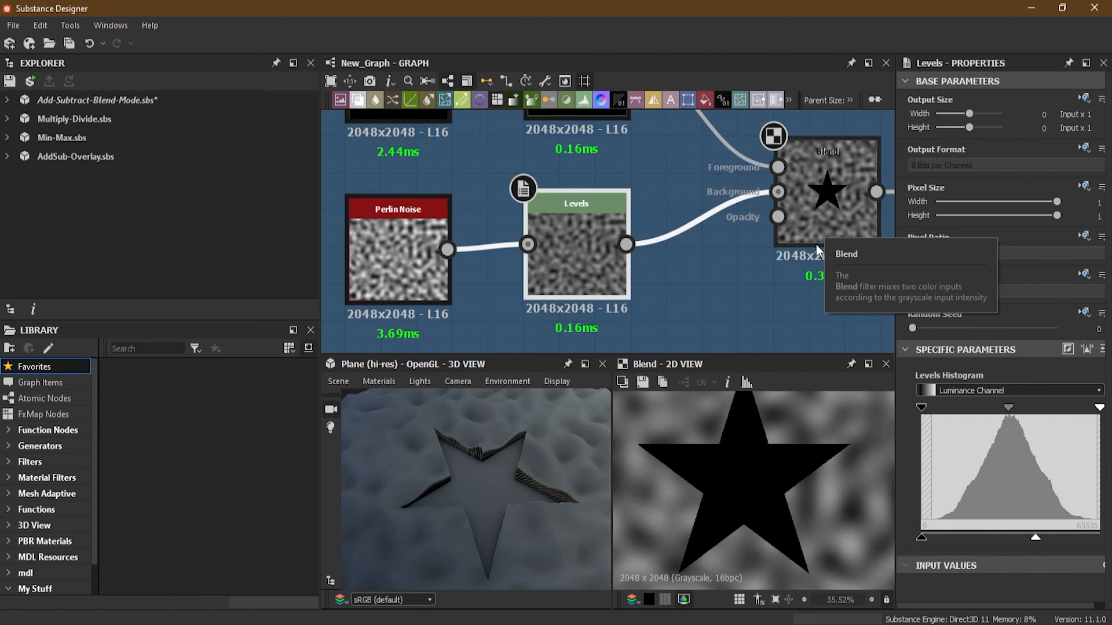
{"action": "left_click_drag", "start_coordinate": [1037, 540], "coordinate": [970, 542]}
{"action": "left_click_drag", "start_coordinate": [970, 542], "coordinate": [1077, 542]}
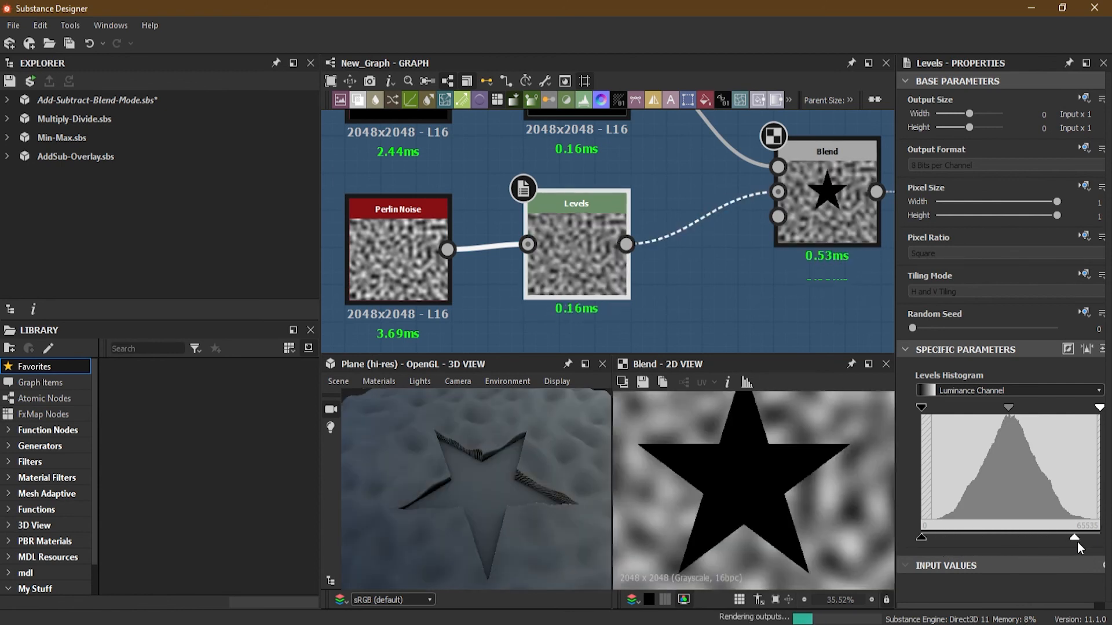
Zoom out to view all the Add and Subtract example frames in the graph.
{"action": "scroll", "coordinate": [717, 235], "scroll_direction": "down", "scroll_amount": 2}
{"action": "scroll", "coordinate": [717, 235], "scroll_direction": "down", "scroll_amount": 2}
{"action": "middle_click_drag", "start_coordinate": [721, 256], "coordinate": [613, 309]}
{"action": "scroll", "coordinate": [570, 280], "scroll_direction": "down", "scroll_amount": 8}
{"action": "scroll", "coordinate": [558, 291], "scroll_direction": "up", "scroll_amount": 2}
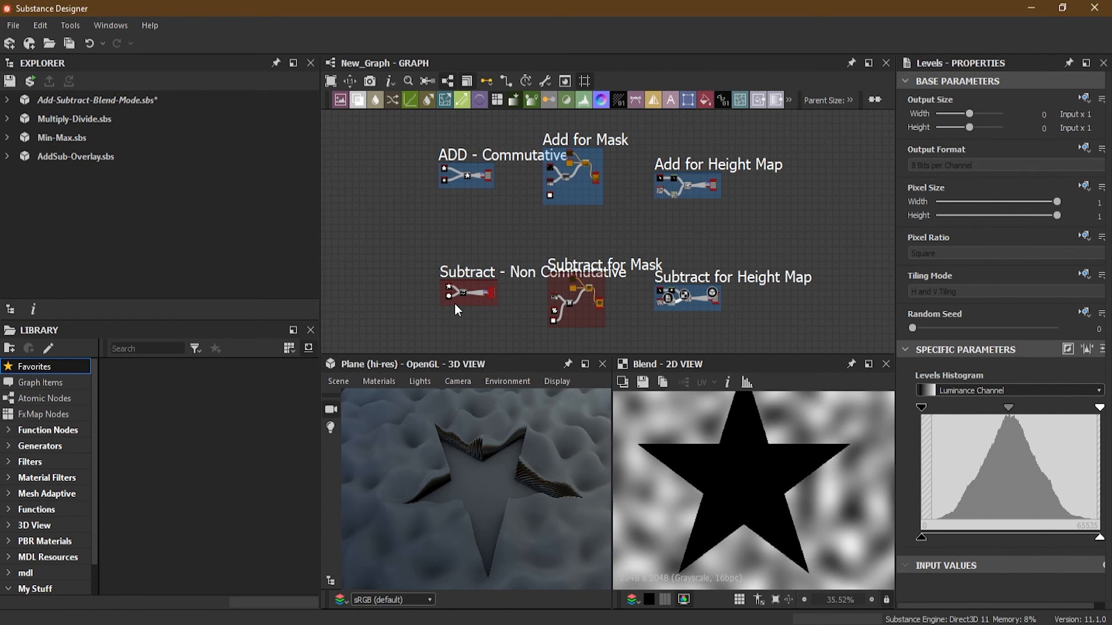
{"action": "scroll", "coordinate": [456, 310], "scroll_direction": "up", "scroll_amount": 2}
{"action": "scroll", "coordinate": [454, 303], "scroll_direction": "down", "scroll_amount": 2}
{"action": "middle_click_drag", "start_coordinate": [476, 207], "coordinate": [471, 216]}
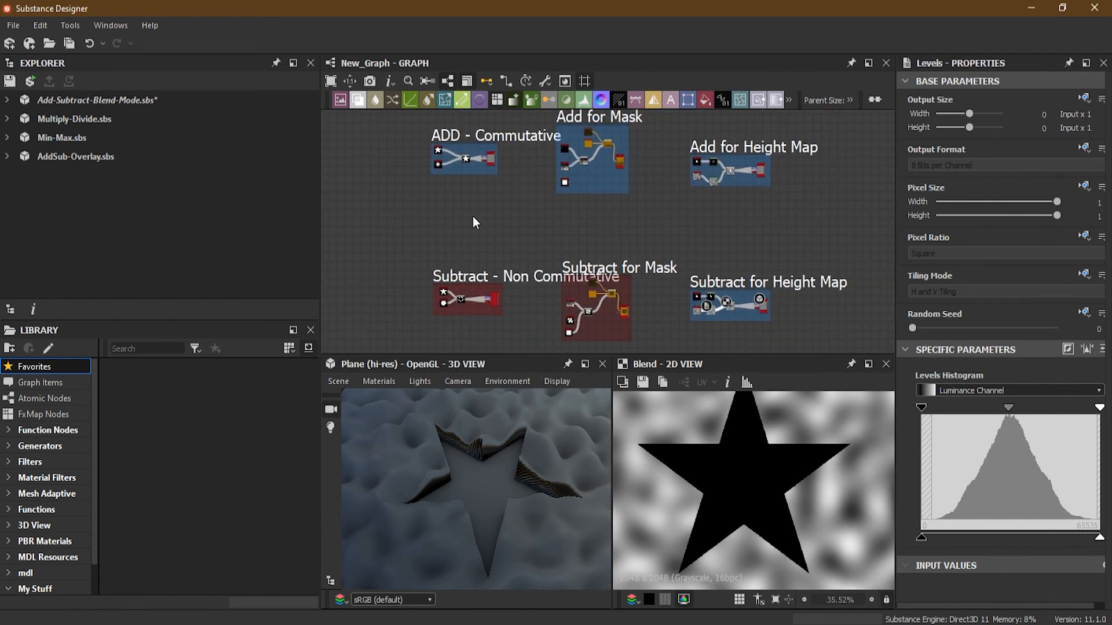